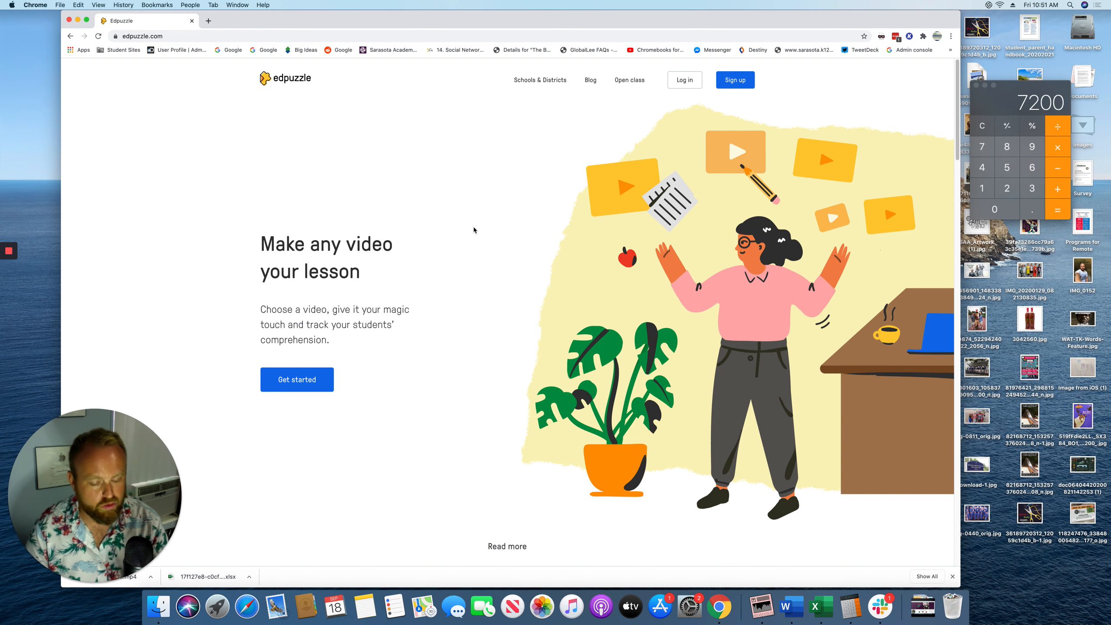
Quit Calculator and sign in to Edpuzzle as a teacher with the first Google account
{"action": "left_click", "coordinate": [735, 80]}
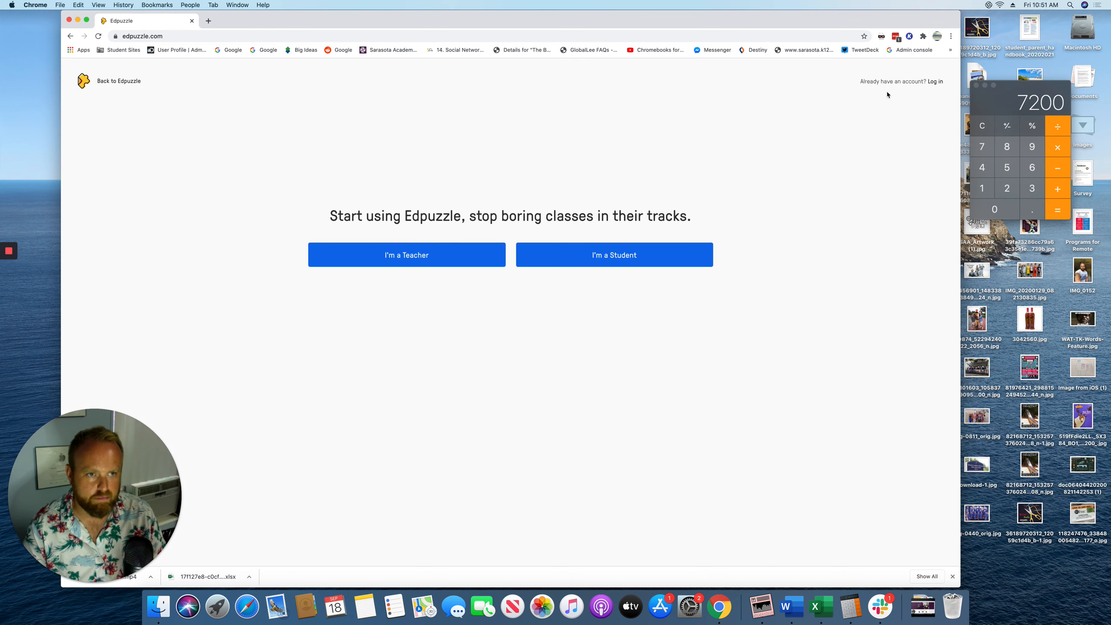
{"action": "left_click", "coordinate": [977, 86]}
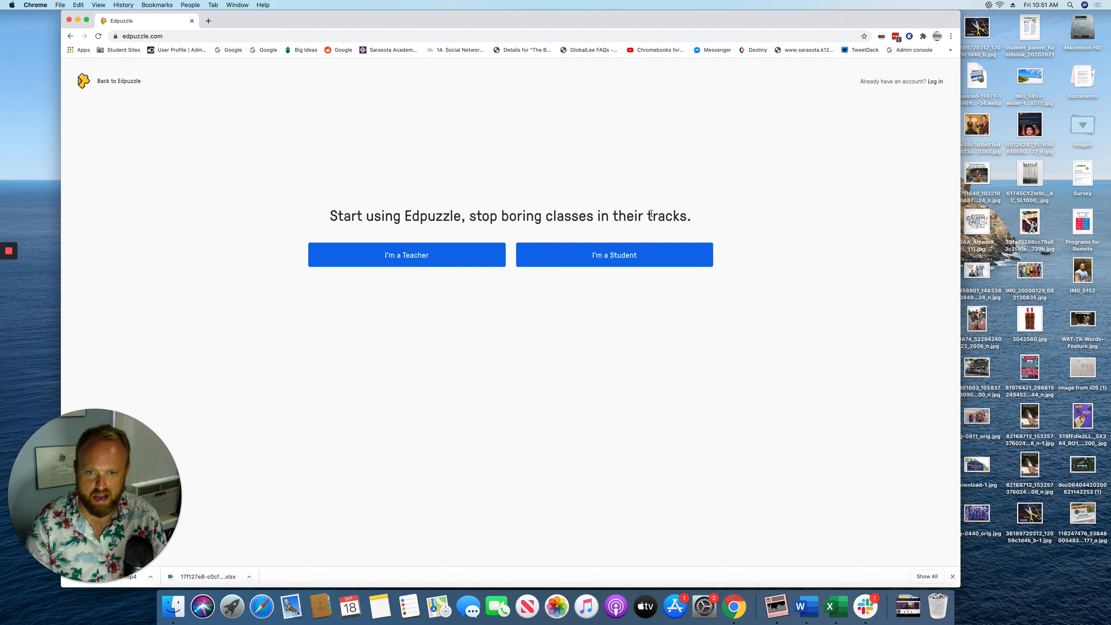
{"action": "left_click", "coordinate": [367, 257]}
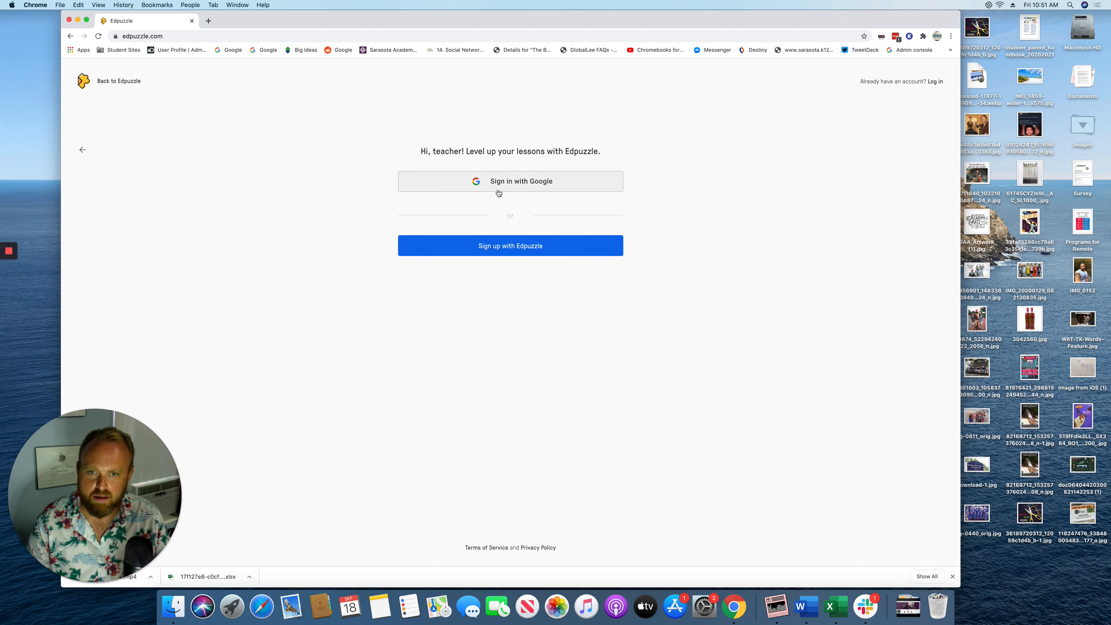
{"action": "left_click", "coordinate": [496, 191]}
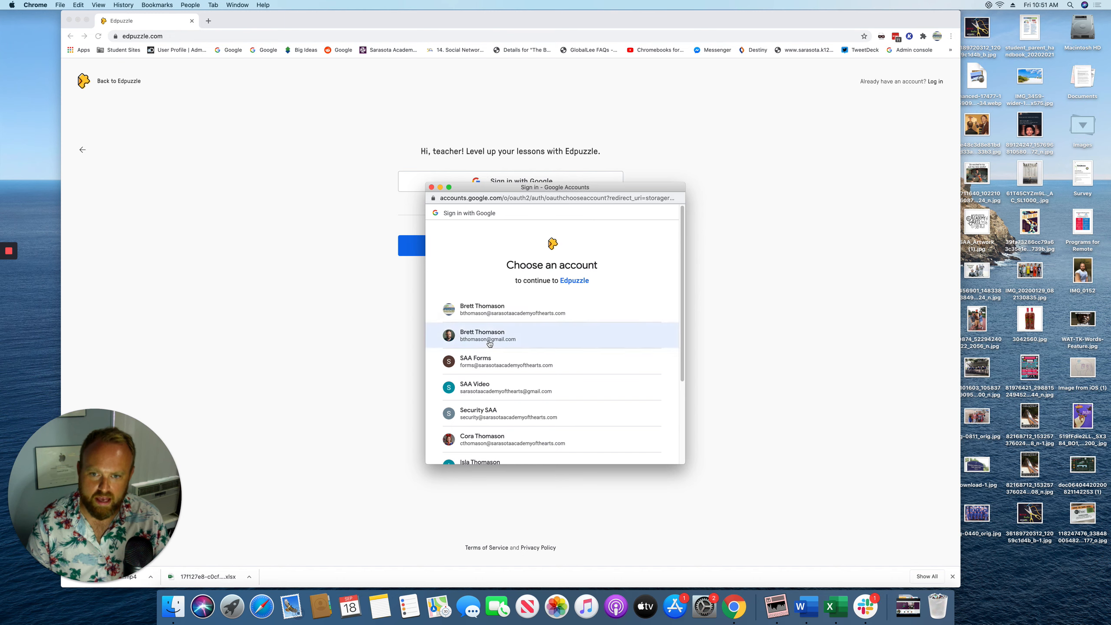
{"action": "left_click", "coordinate": [495, 316]}
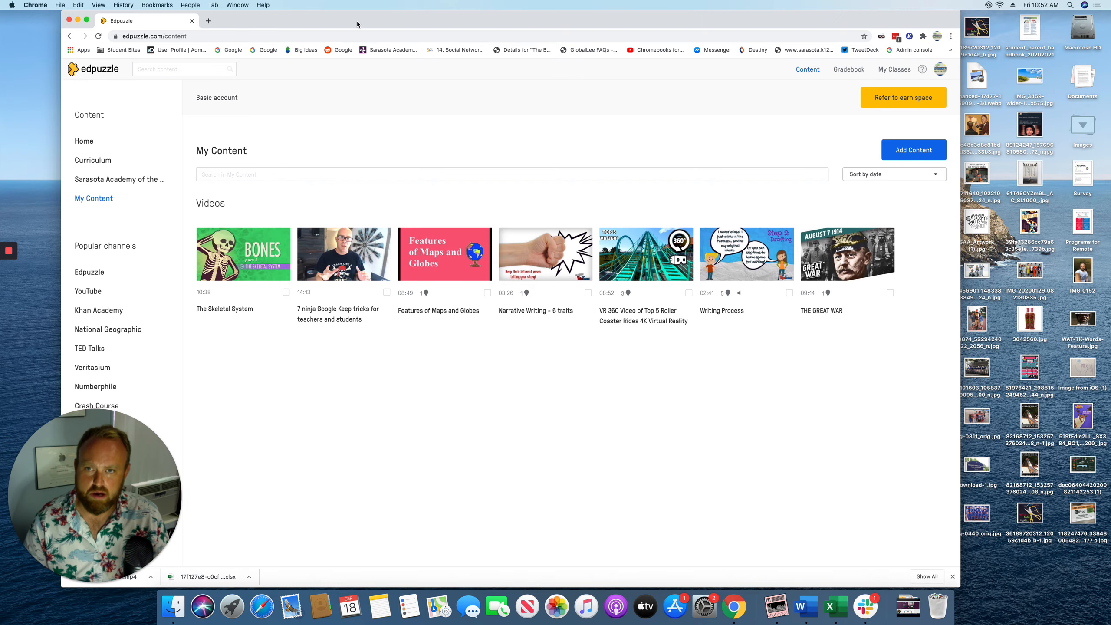
{"action": "left_click_drag", "start_coordinate": [357, 24], "coordinate": [444, 24]}
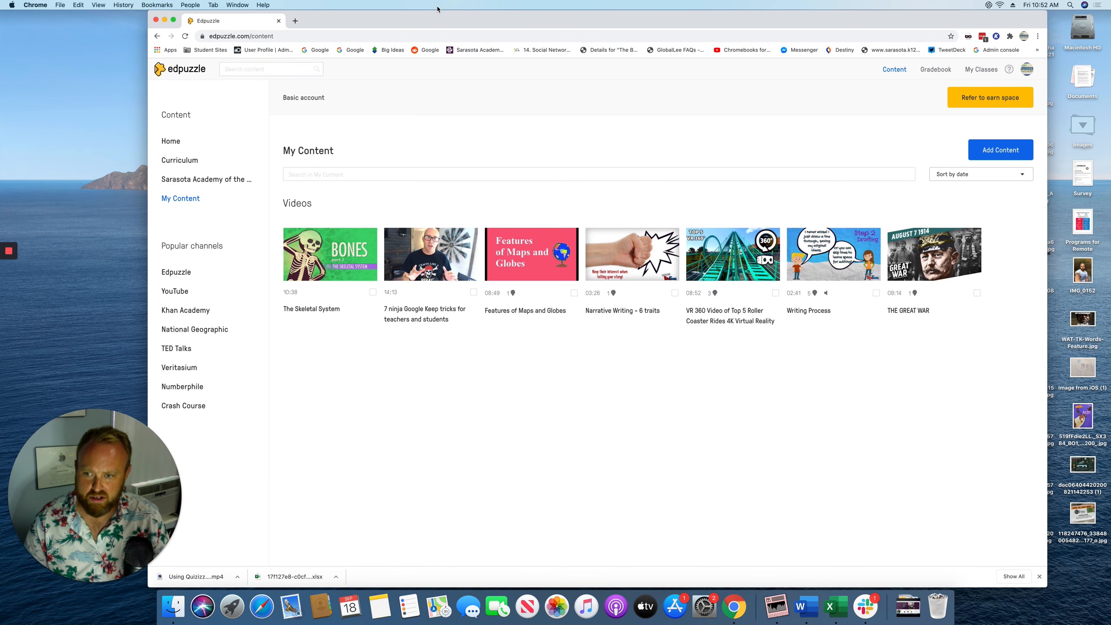
Open the Crash Course channel from the Popular channels sidebar
{"action": "left_click", "coordinate": [183, 406]}
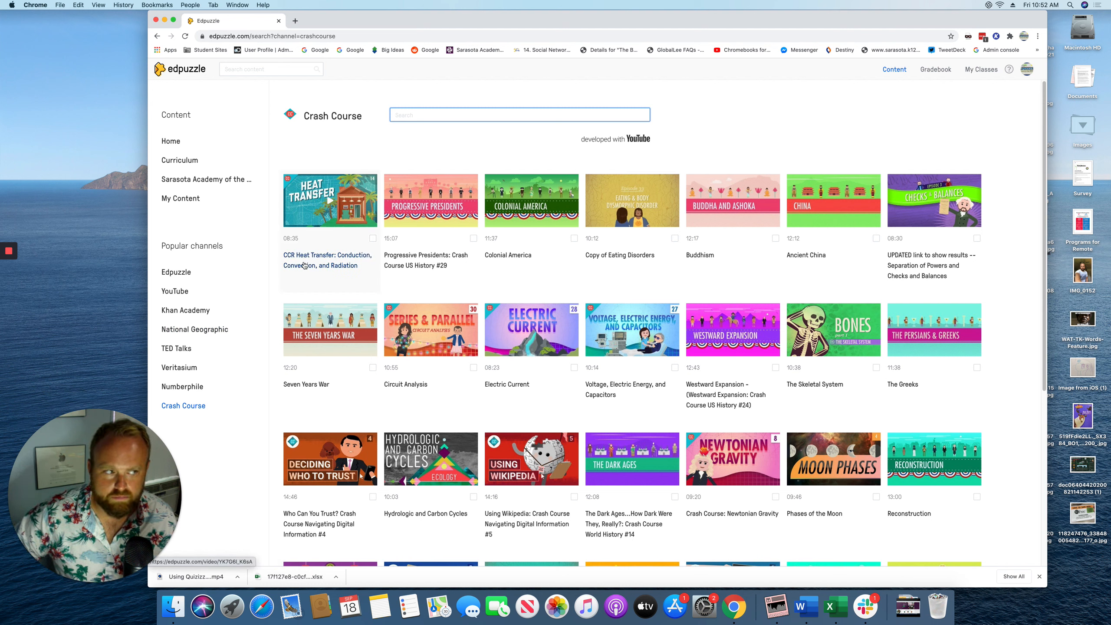
Open and briefly preview the Colonial America video, then take it into the editor
{"action": "left_click", "coordinate": [516, 258]}
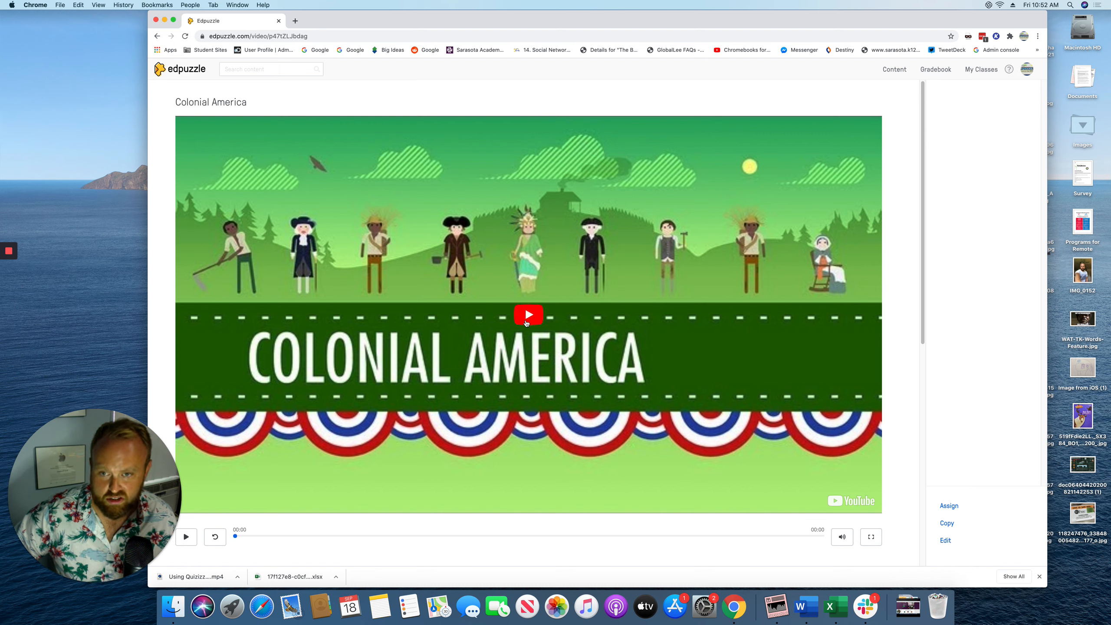
{"action": "left_click", "coordinate": [184, 537]}
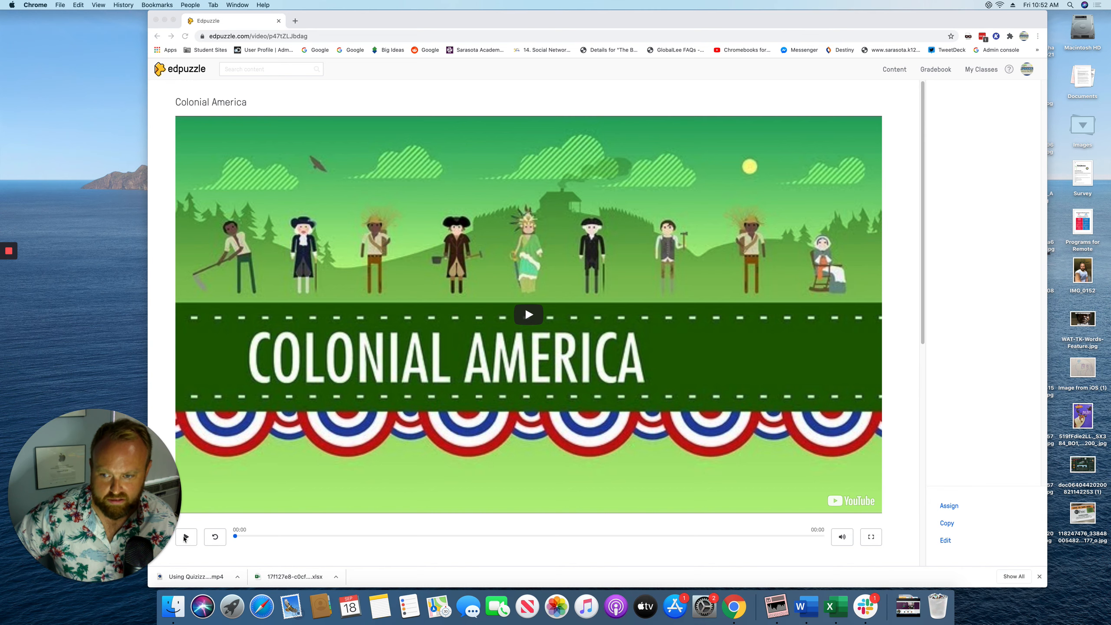
{"action": "left_click", "coordinate": [191, 543]}
{"action": "left_click", "coordinate": [188, 539]}
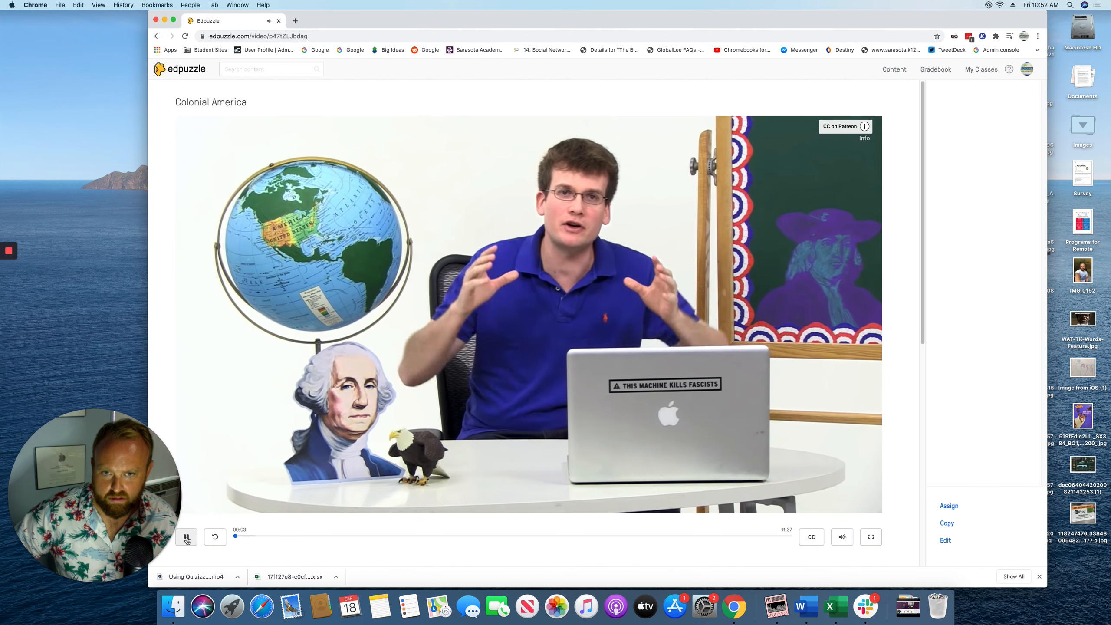
{"action": "left_click", "coordinate": [186, 538]}
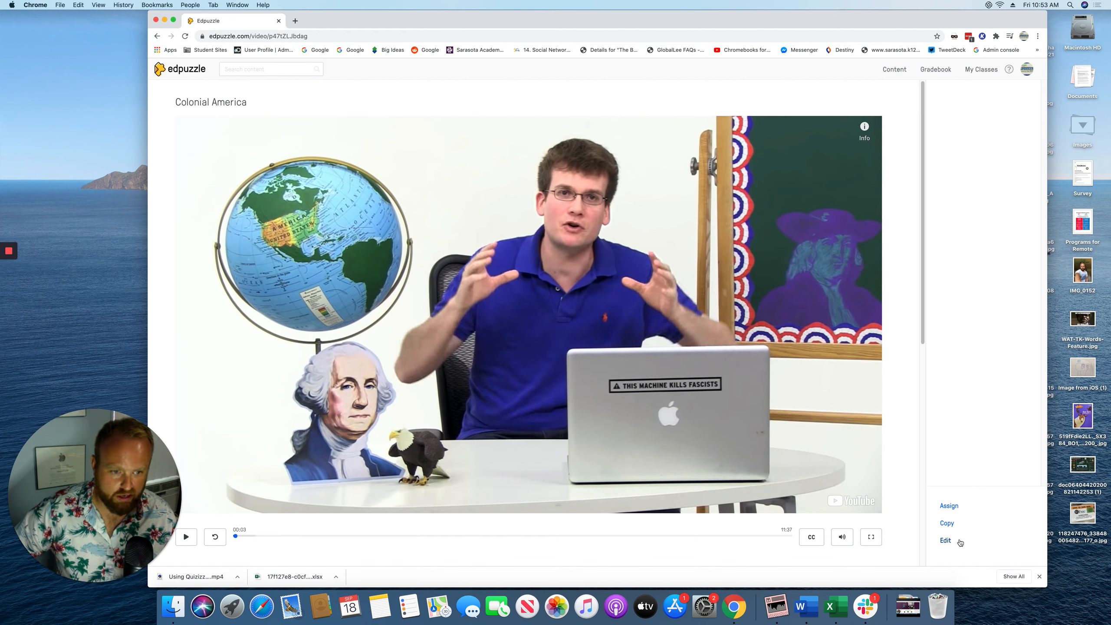
{"action": "left_click", "coordinate": [946, 541]}
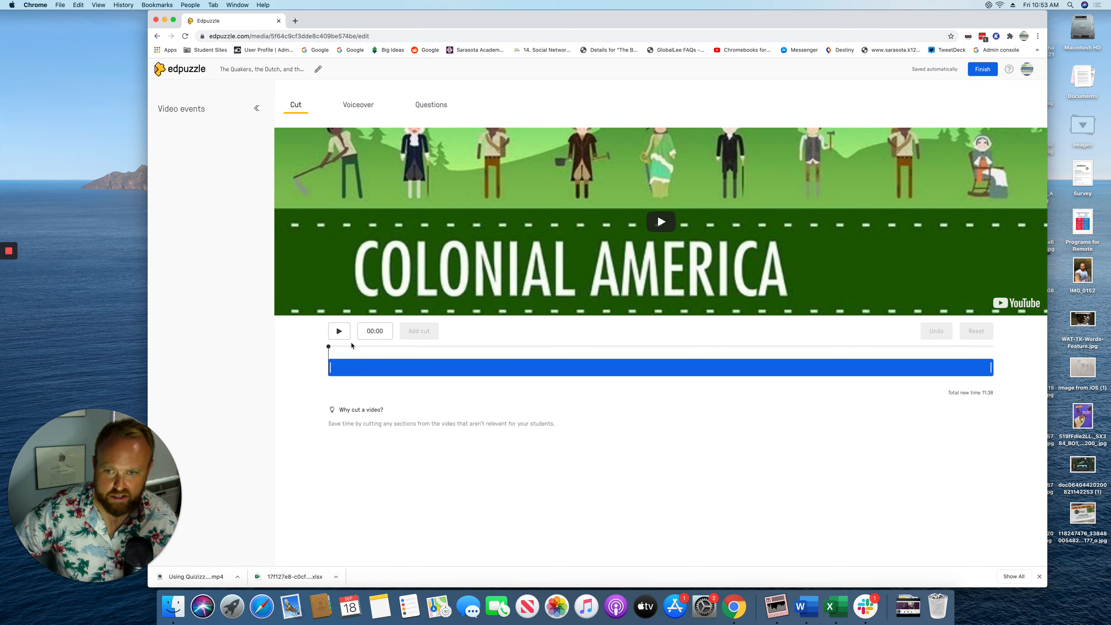
Cut the Colonial America video to end at 06:37 and check the Voiceover options
{"action": "left_click", "coordinate": [993, 369]}
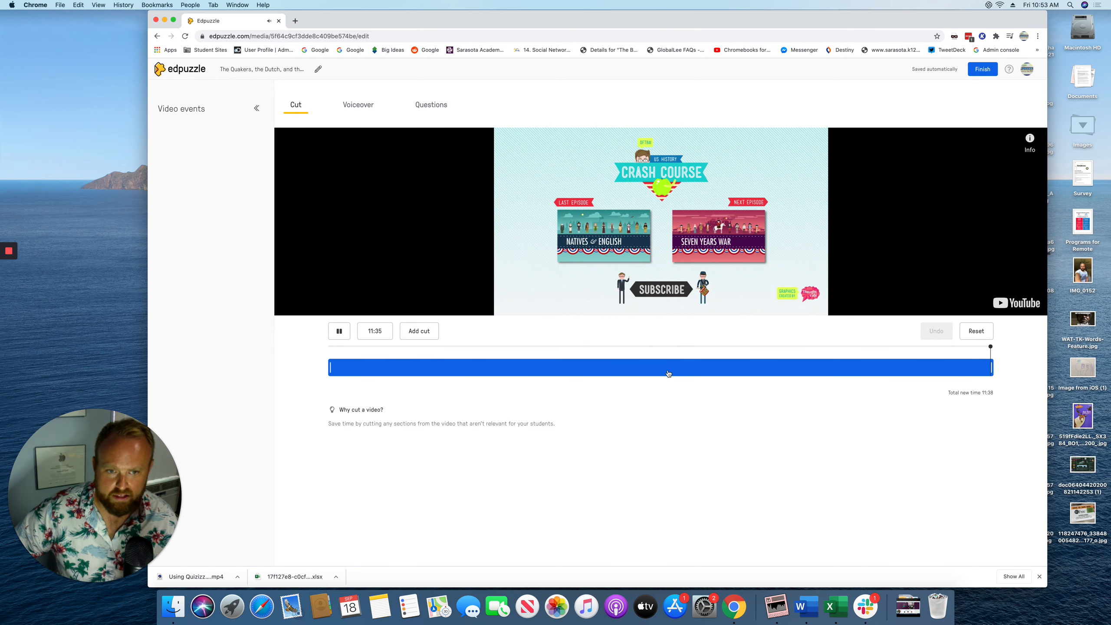
{"action": "left_click_drag", "start_coordinate": [993, 368], "coordinate": [708, 367]}
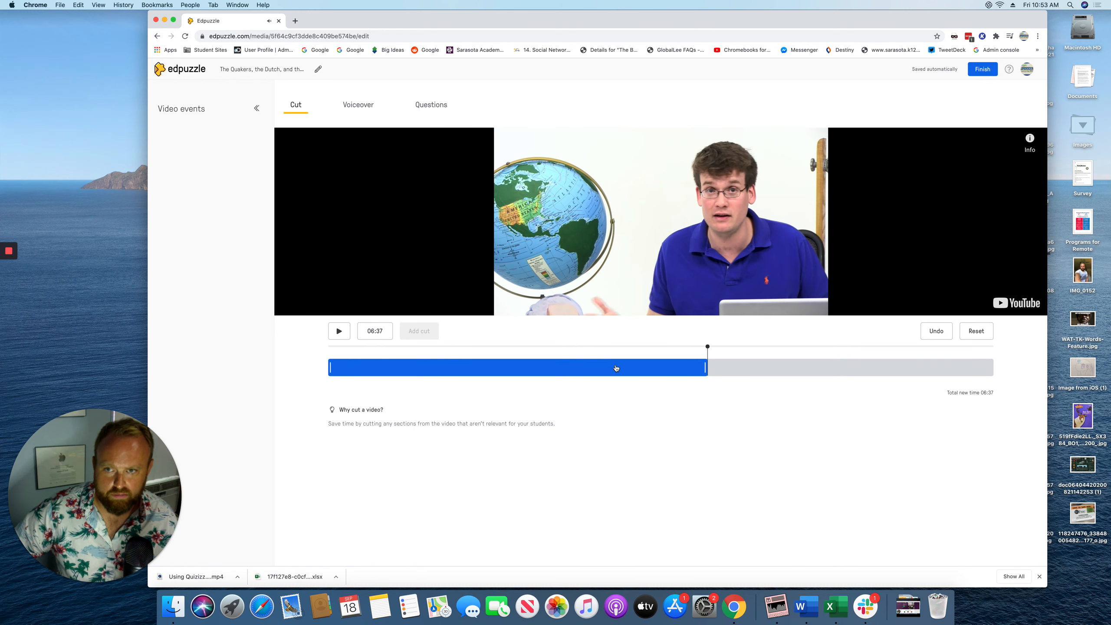
{"action": "left_click", "coordinate": [352, 108]}
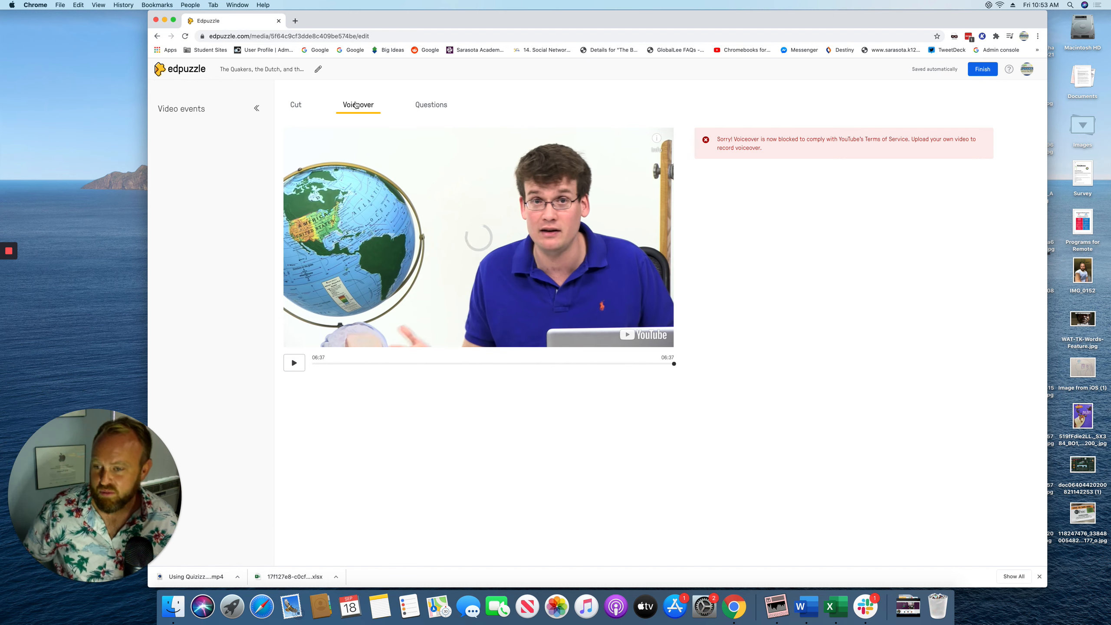
{"action": "left_click", "coordinate": [431, 105]}
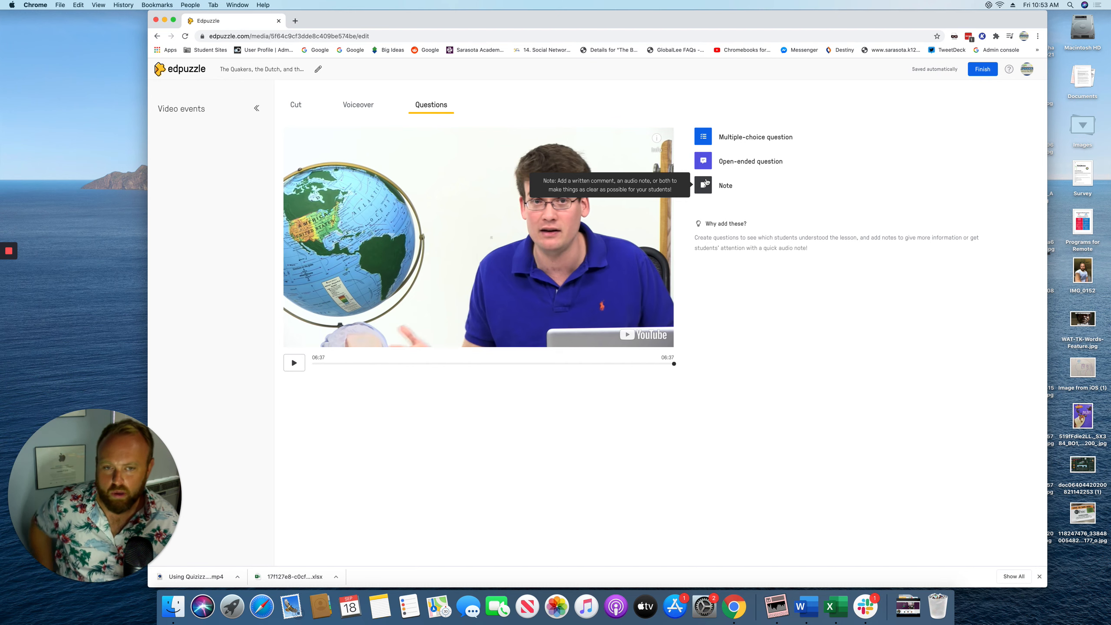
Add a multiple-choice question and play the video, skipping ahead to about 01:16
{"action": "left_click", "coordinate": [707, 136]}
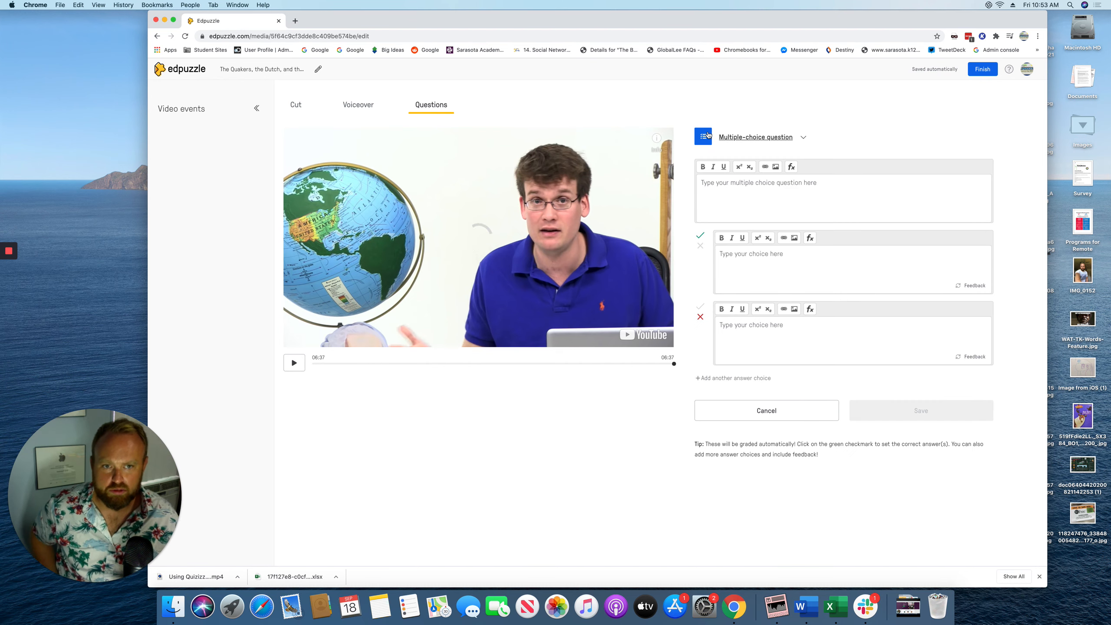
{"action": "left_click", "coordinate": [294, 362]}
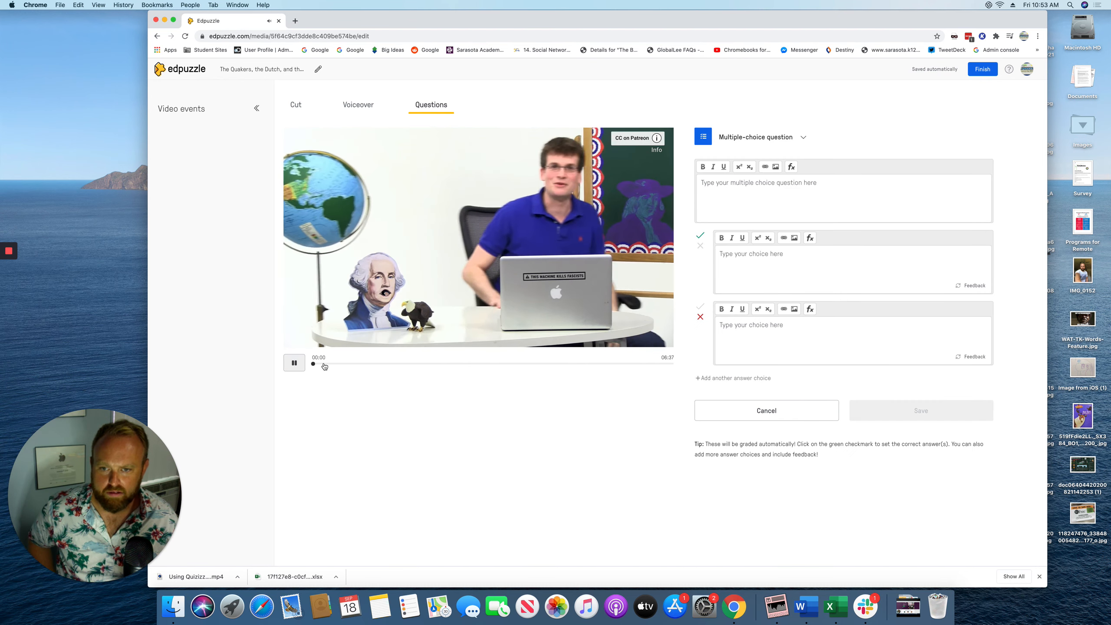
{"action": "left_click", "coordinate": [324, 364]}
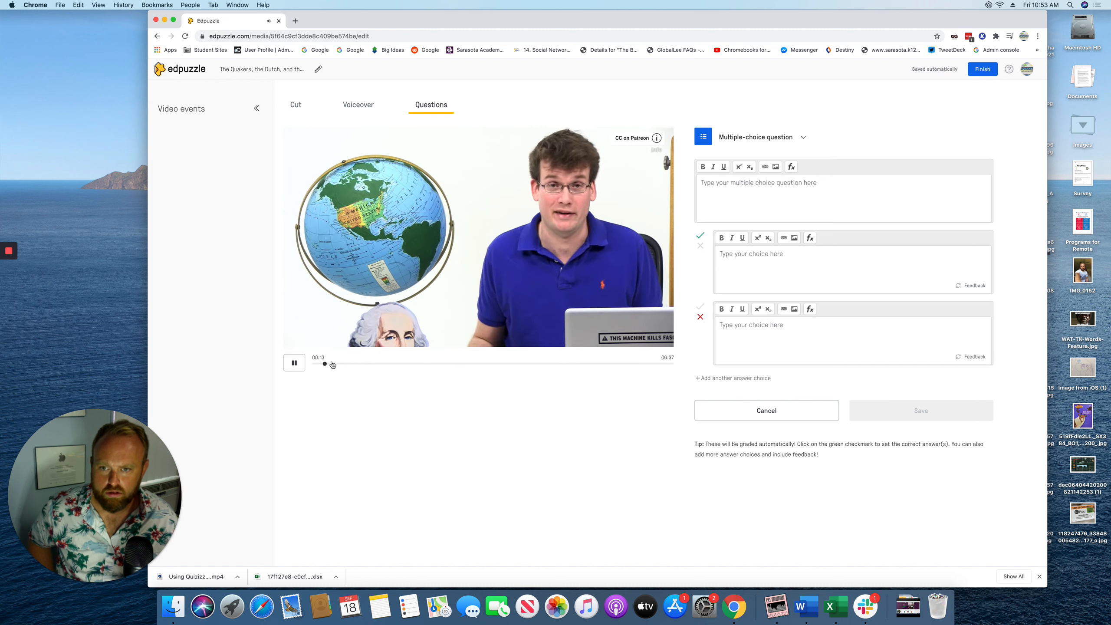
{"action": "left_click", "coordinate": [332, 363]}
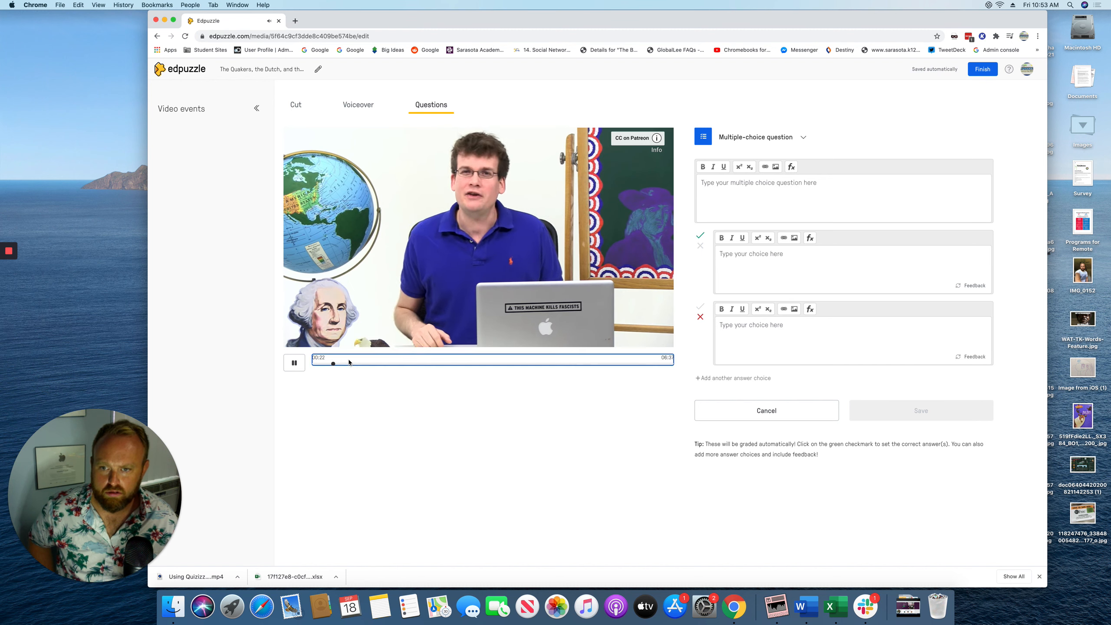
{"action": "left_click", "coordinate": [351, 363]}
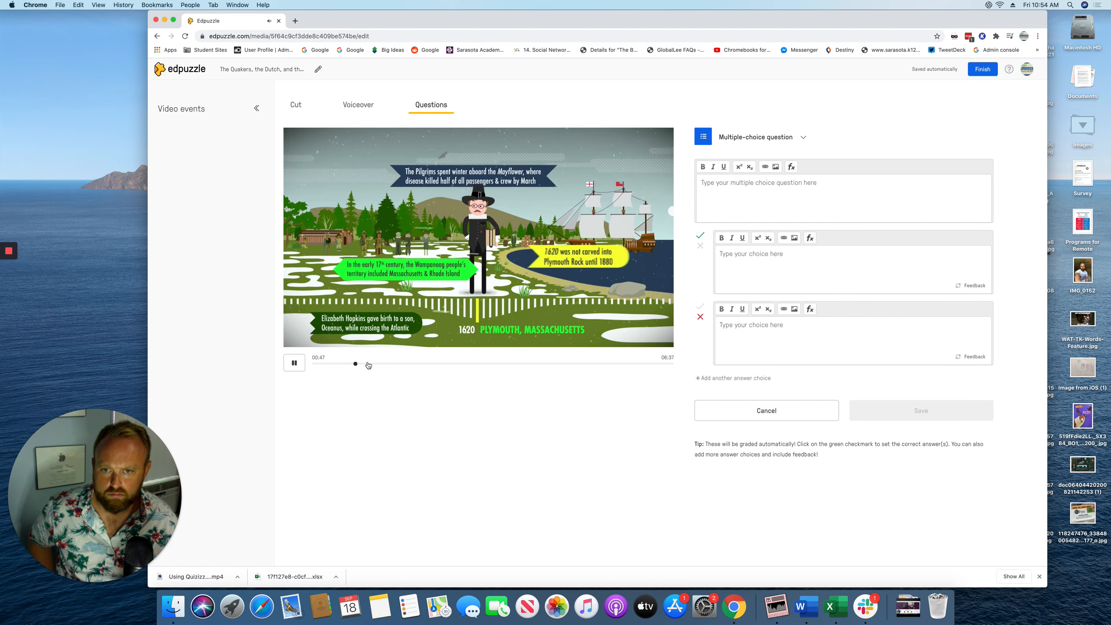
{"action": "left_click", "coordinate": [369, 363]}
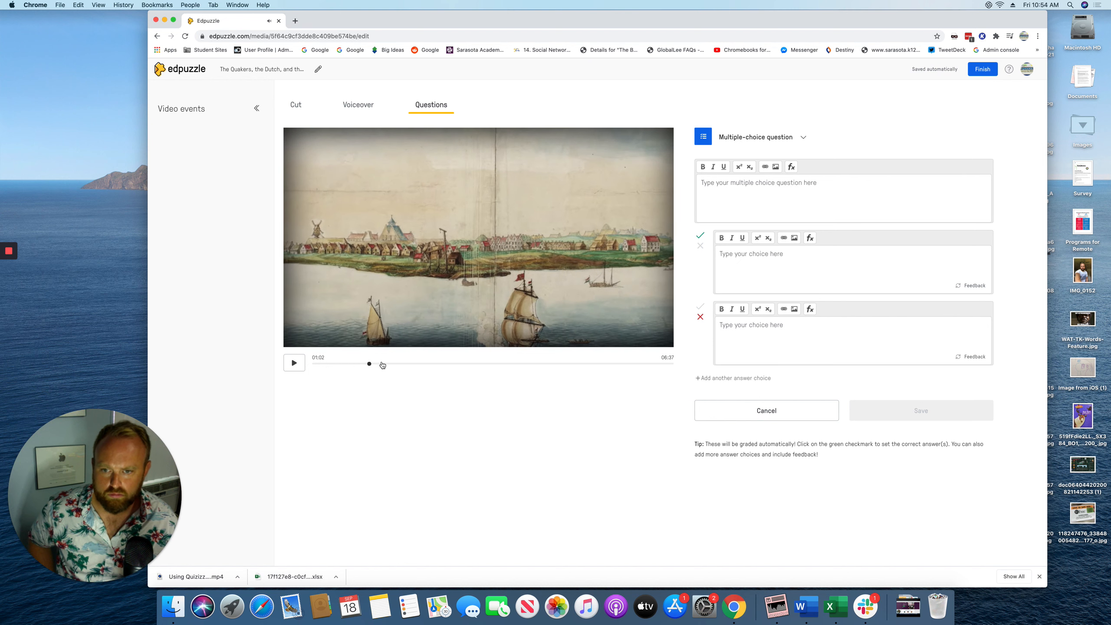
{"action": "left_click", "coordinate": [381, 364]}
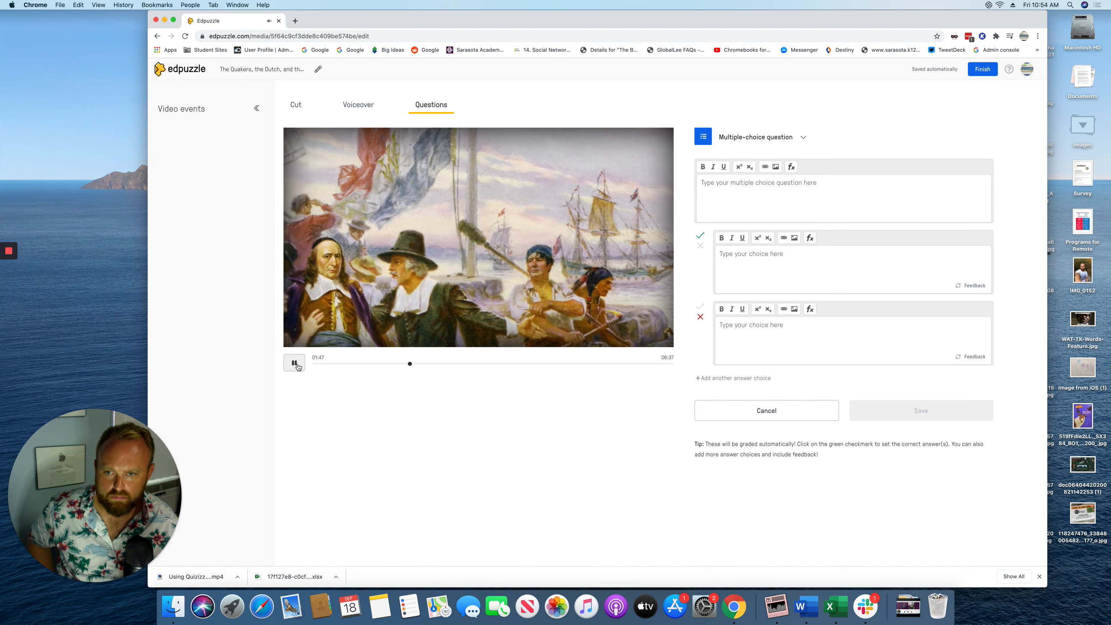
Stop the video at exactly 01:45 and begin the question text
{"action": "left_click", "coordinate": [294, 363]}
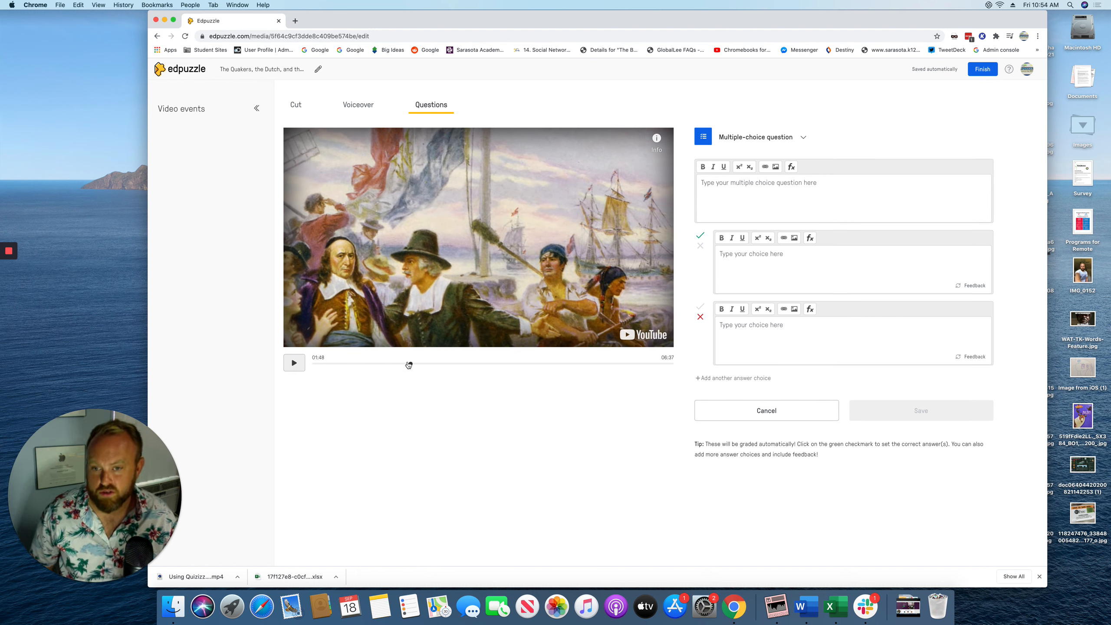
{"action": "left_click", "coordinate": [407, 365]}
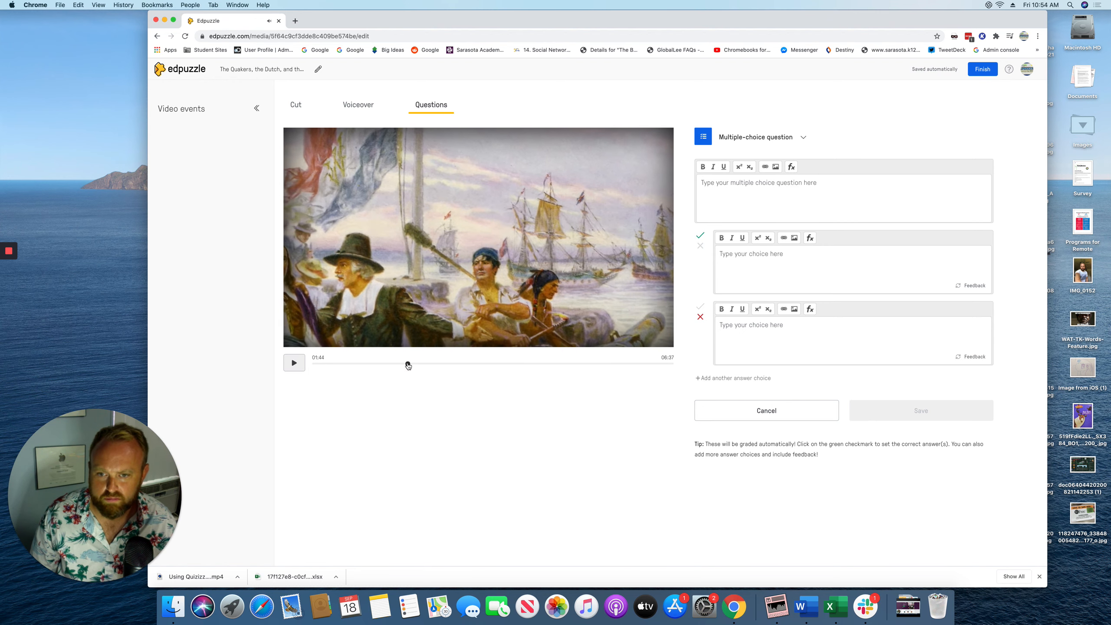
{"action": "left_click_drag", "start_coordinate": [408, 365], "coordinate": [404, 366]}
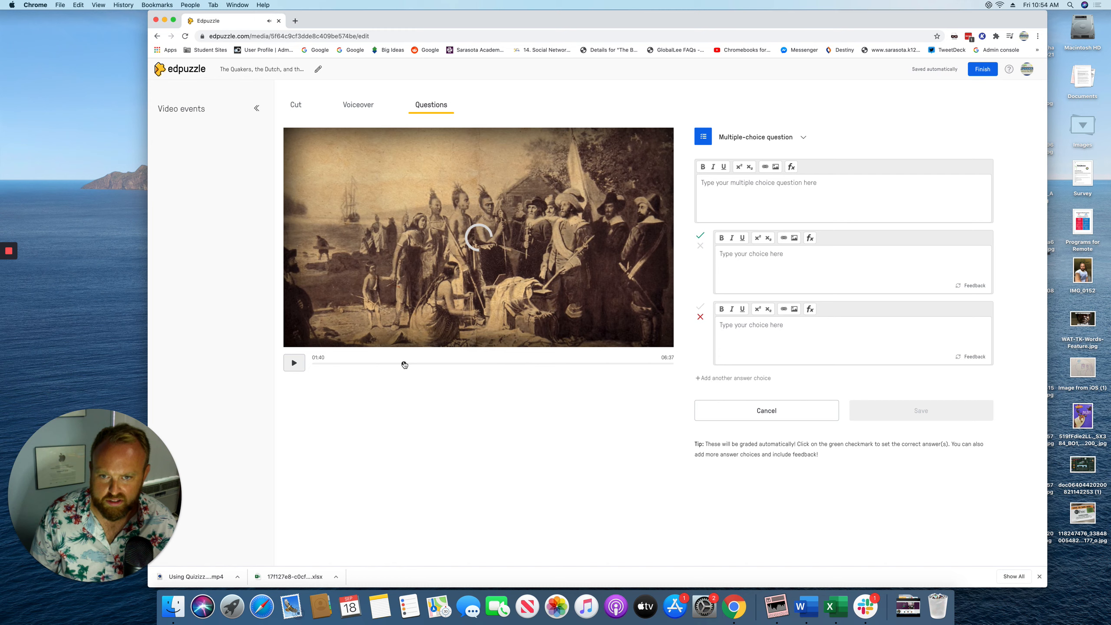
{"action": "left_click", "coordinate": [293, 367]}
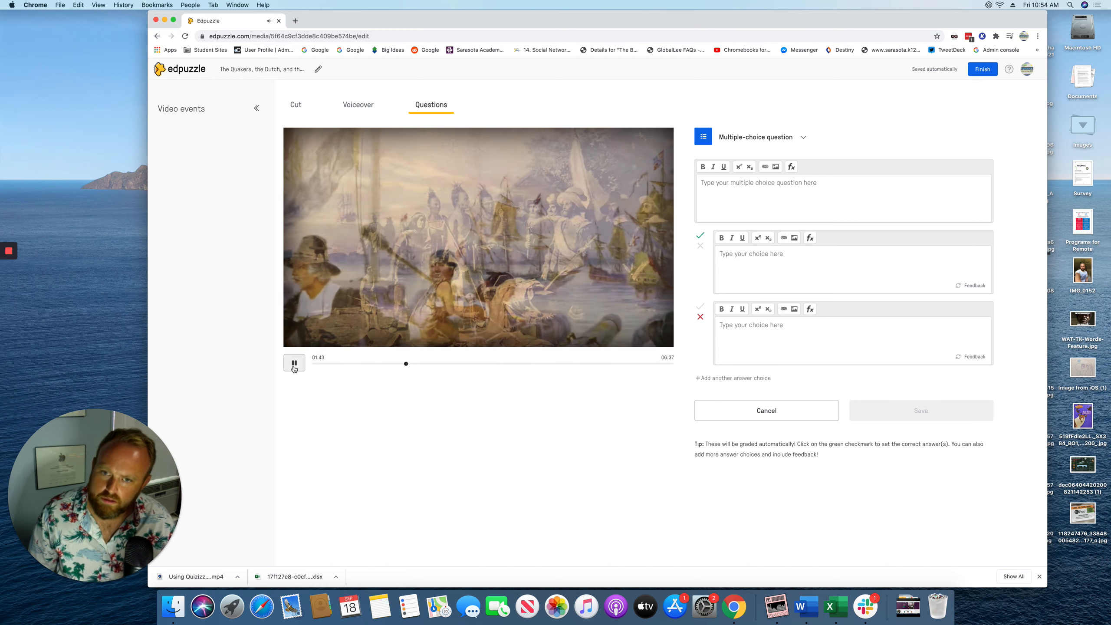
{"action": "left_click", "coordinate": [294, 363]}
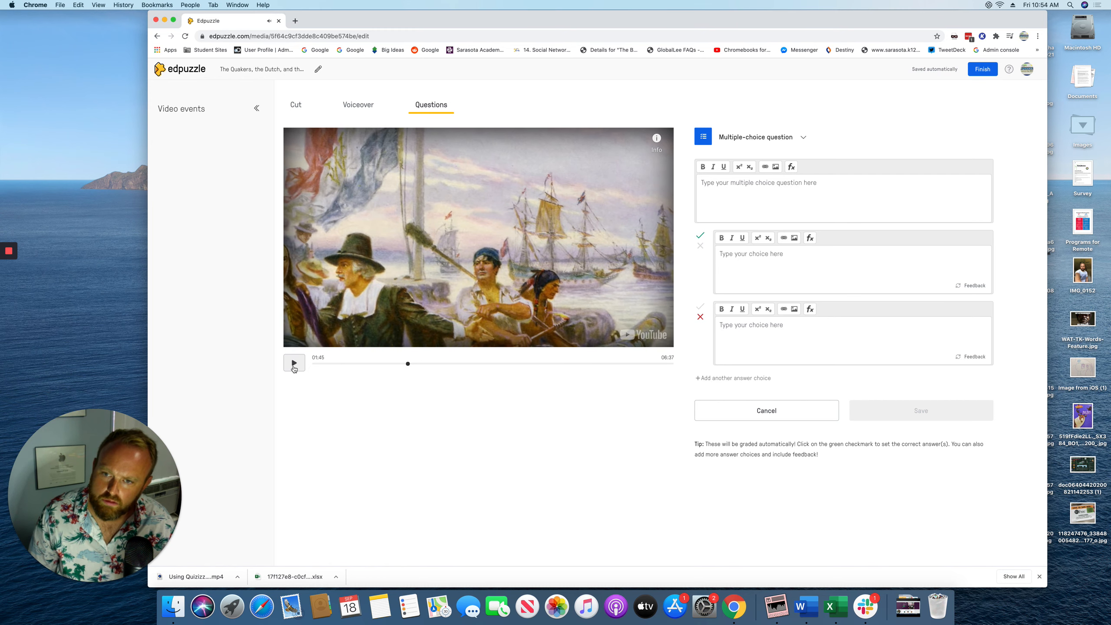
{"action": "left_click", "coordinate": [786, 191]}
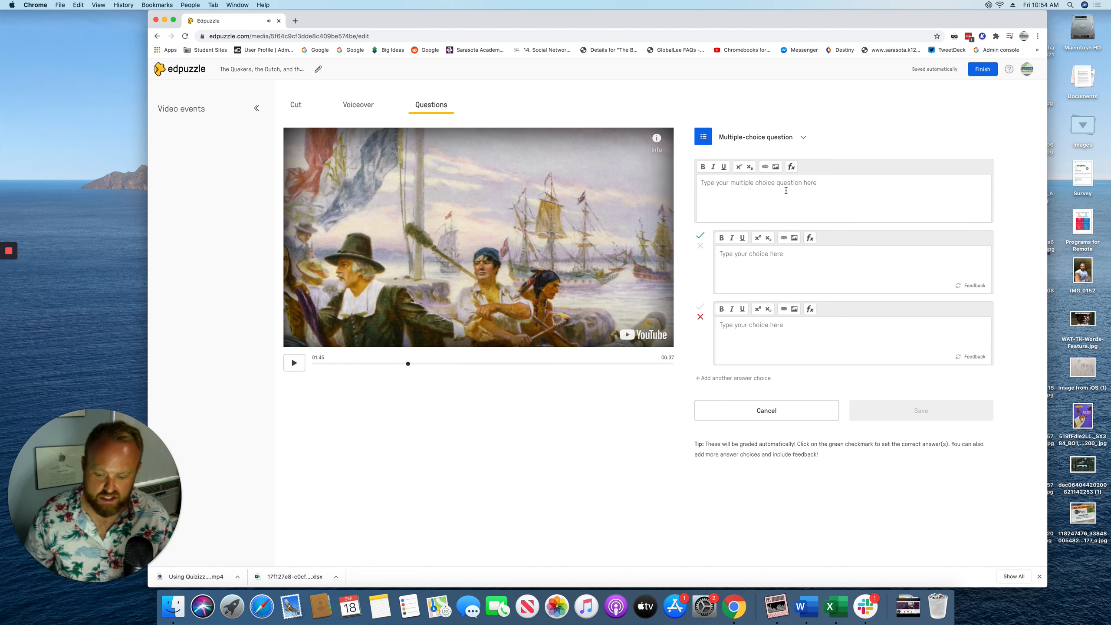
Write 'When did the English take over the colony', with answers 1664 (correct) and 1776, and save
{"action": "type", "text": "When did the Enligsh take ove"}
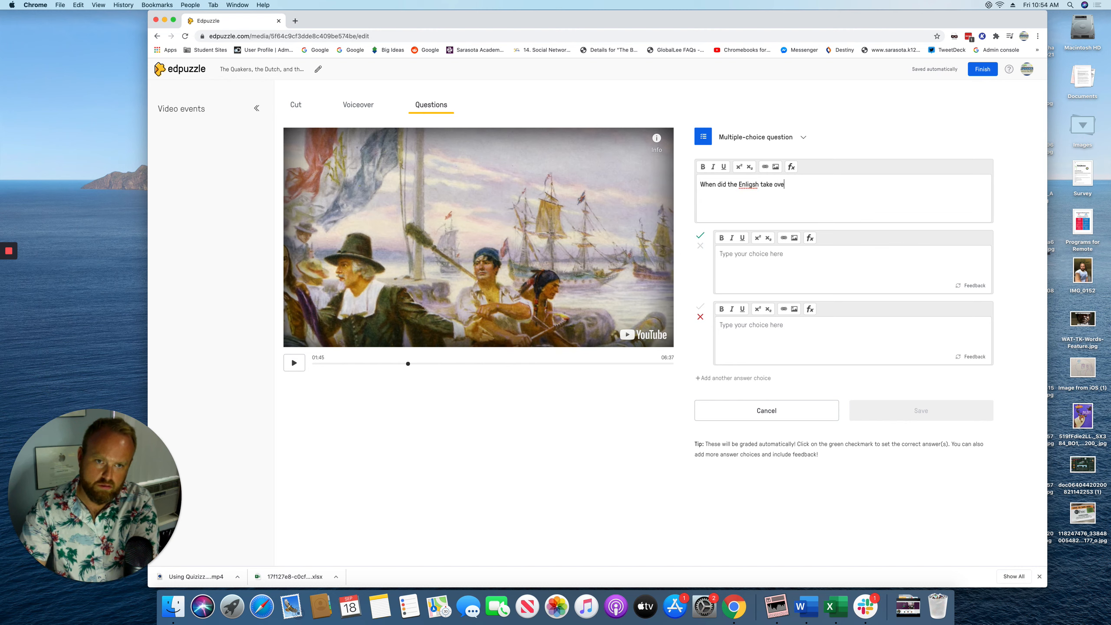
{"action": "type", "text": "r the colony"}
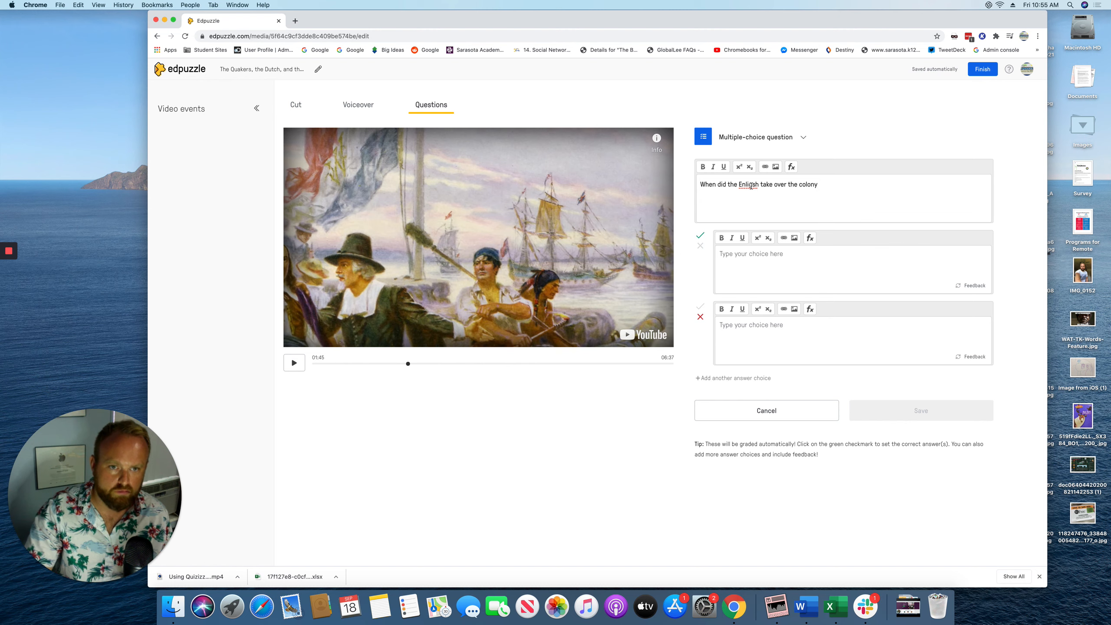
{"action": "right_click", "coordinate": [750, 186]}
{"action": "key", "text": "Escape"}
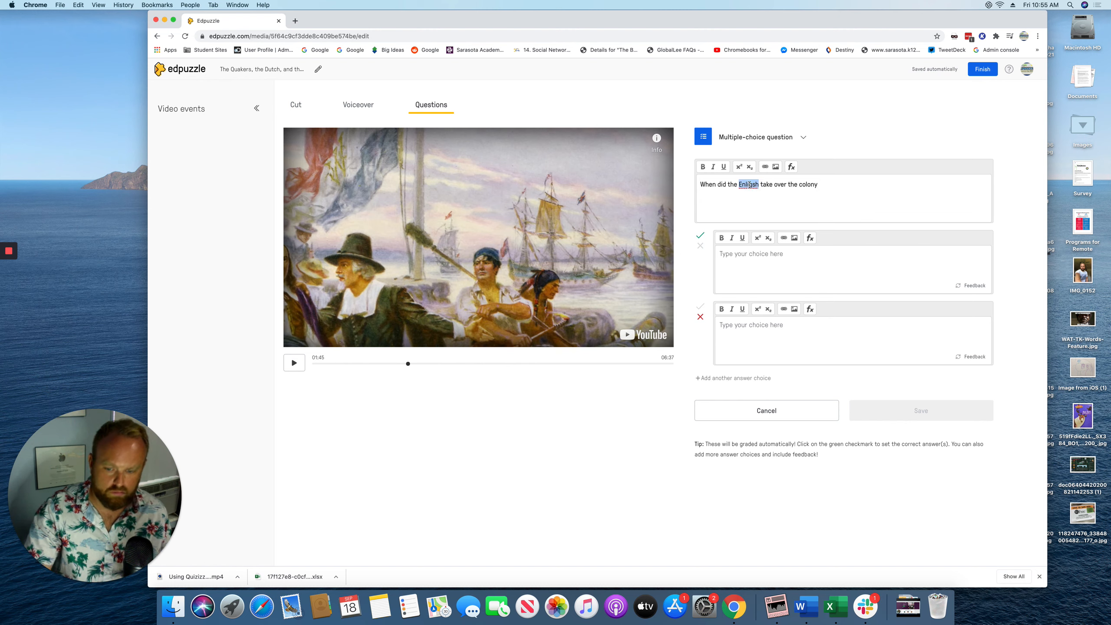
{"action": "type", "text": "English"}
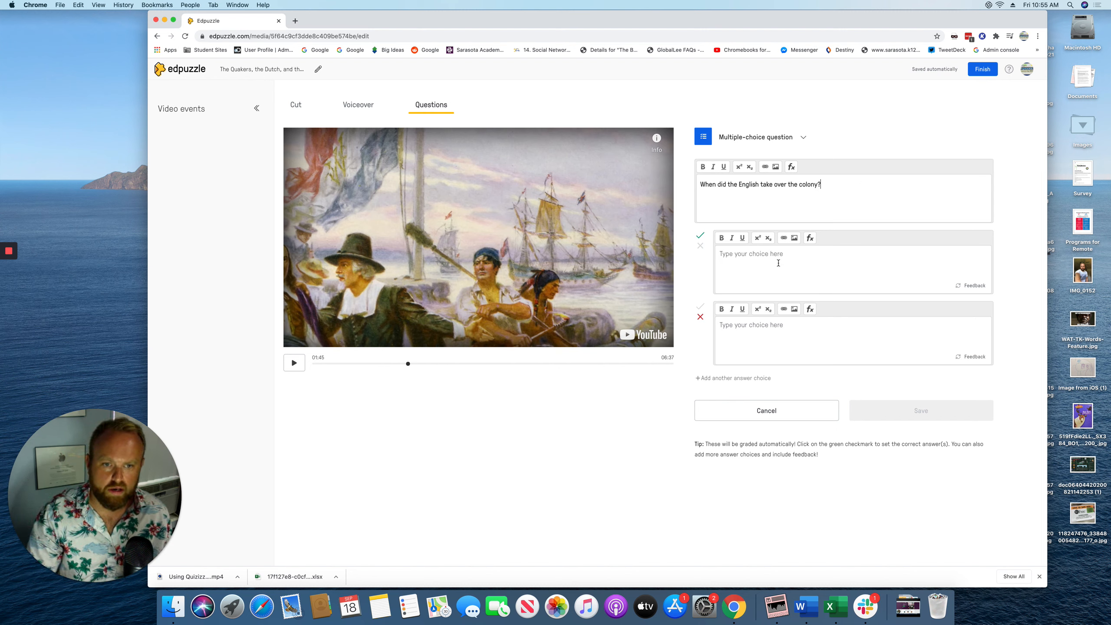
{"action": "type", "text": "1664"}
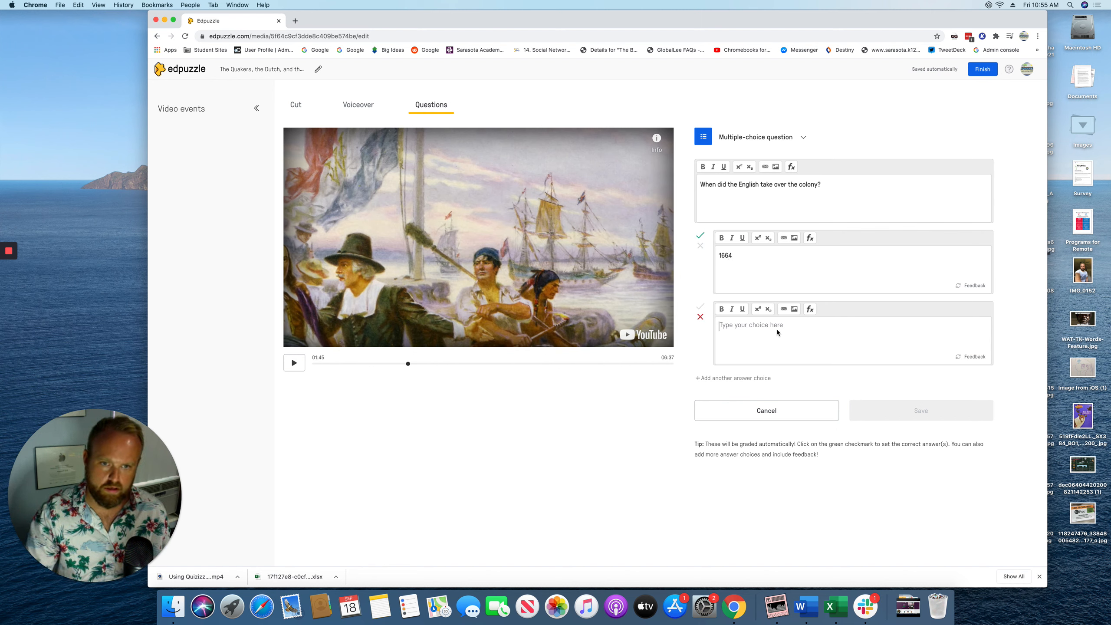
{"action": "type", "text": "1776"}
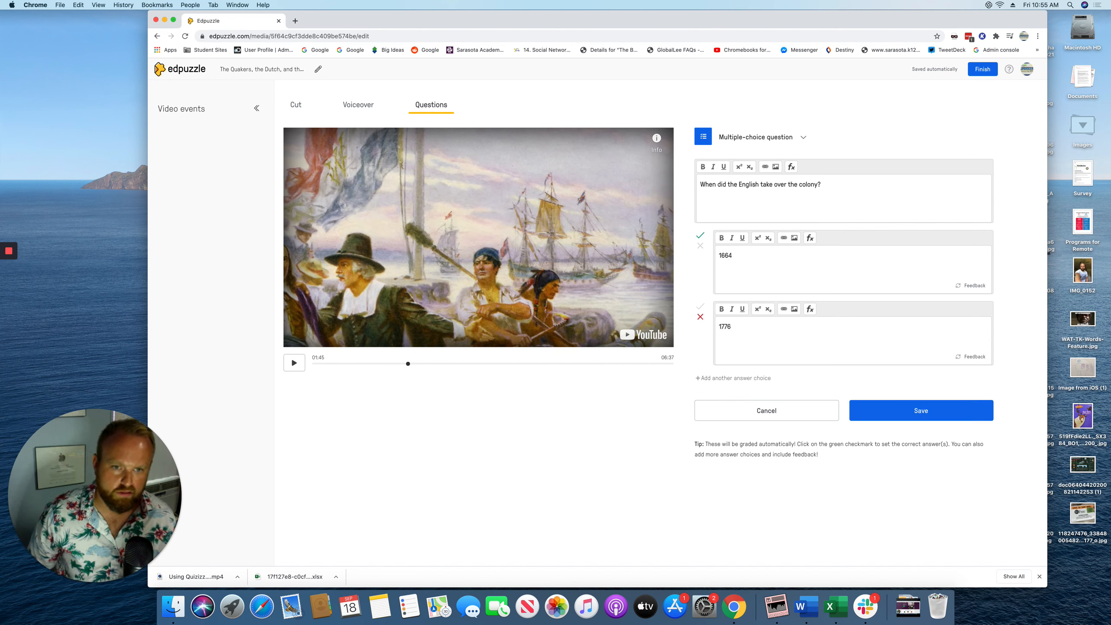
{"action": "left_click", "coordinate": [904, 419]}
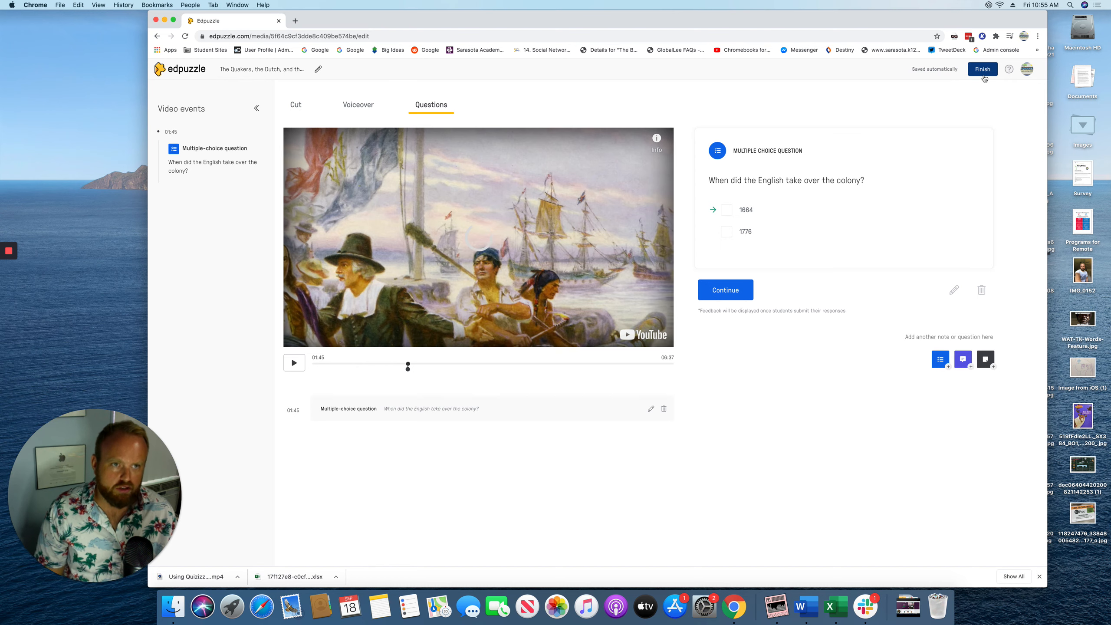
{"action": "left_click", "coordinate": [725, 291]}
Assign the lesson to Copy of Computer Science Discoveries with captions on, and post to Google Classroom
{"action": "left_click", "coordinate": [983, 69]}
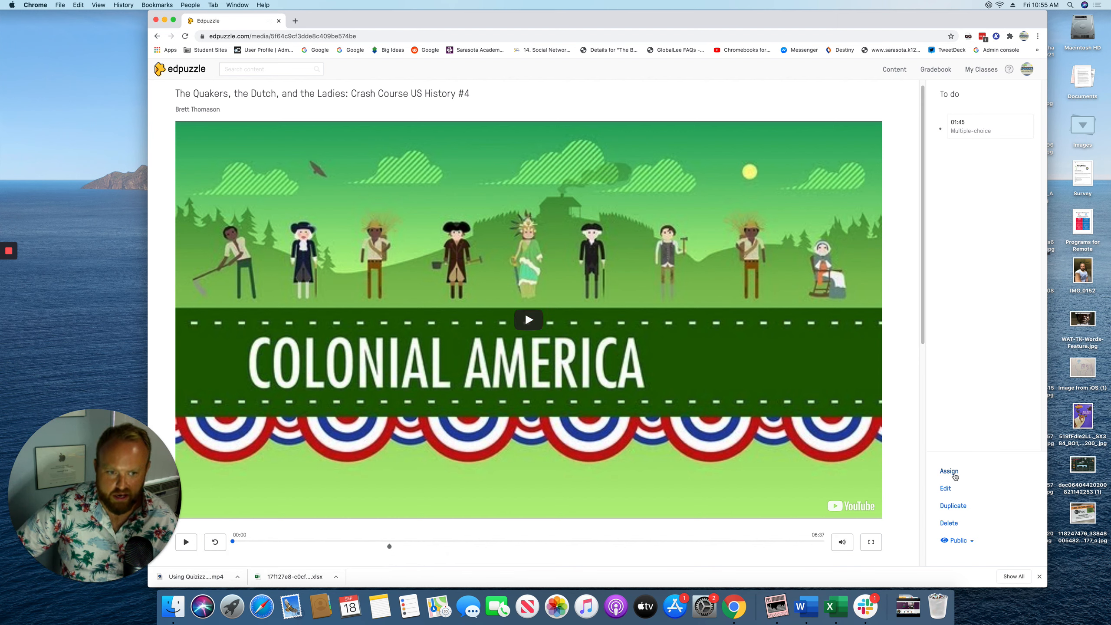
{"action": "left_click", "coordinate": [949, 472]}
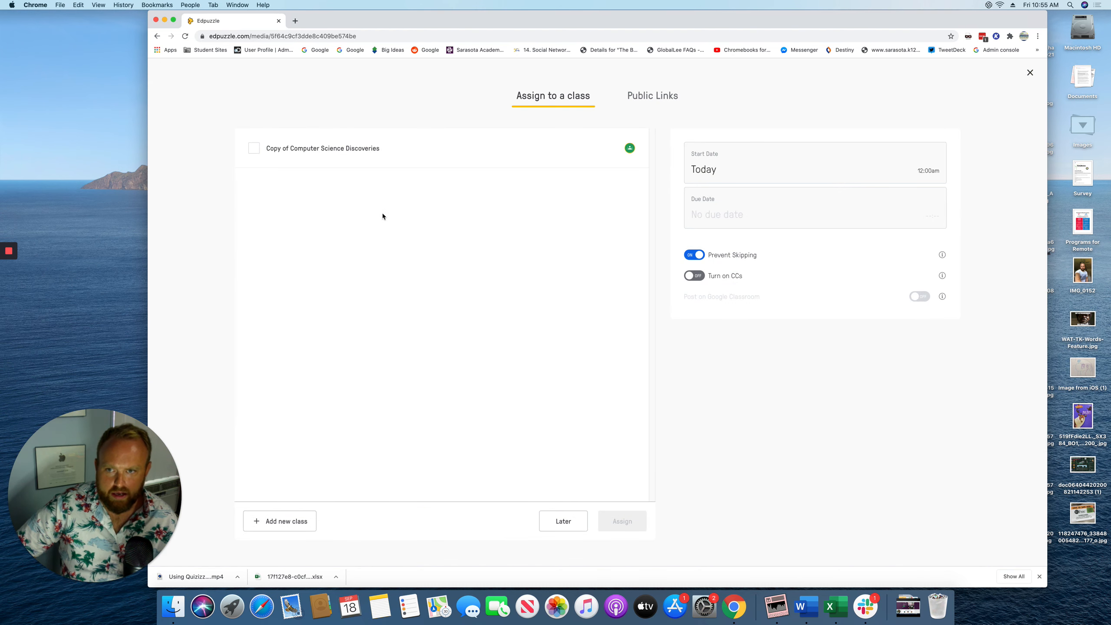
{"action": "left_click", "coordinate": [258, 148]}
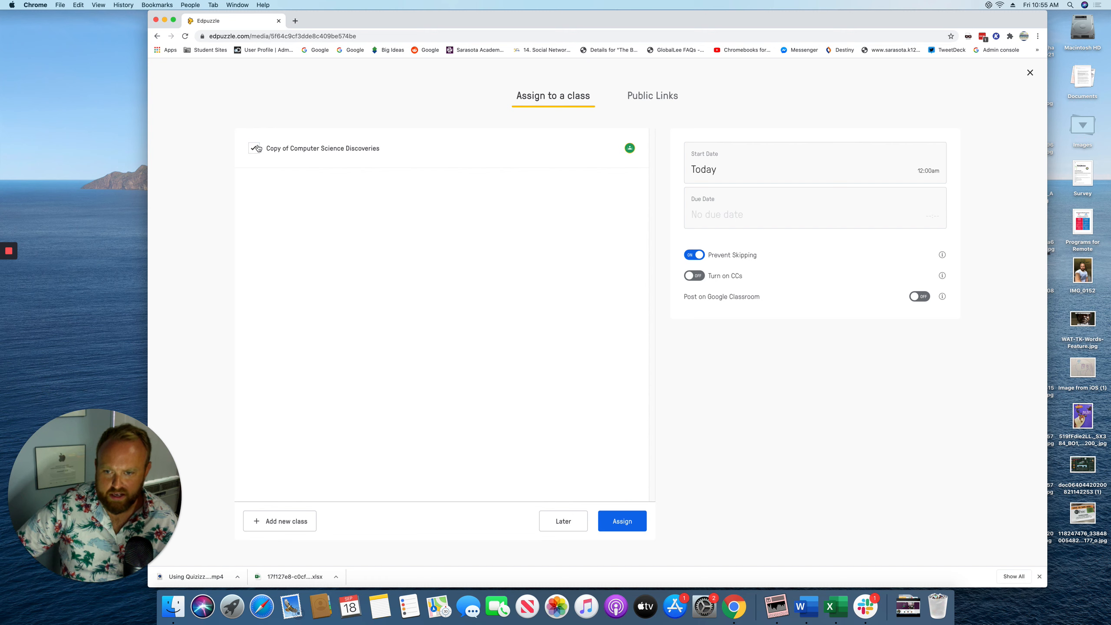
{"action": "left_click", "coordinate": [258, 149]}
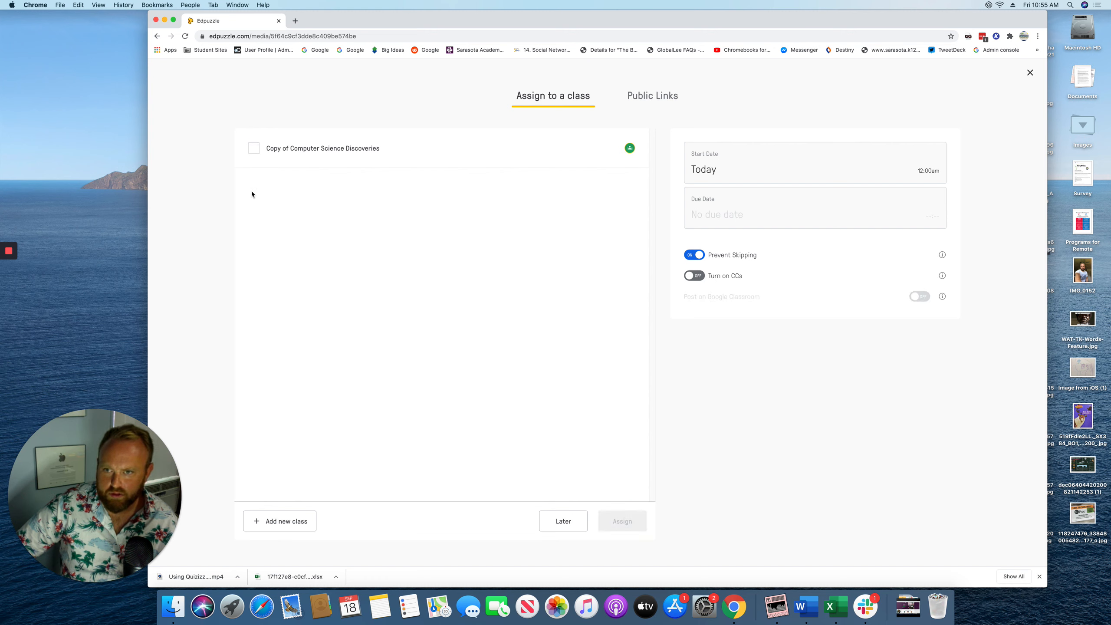
{"action": "left_click", "coordinate": [257, 152]}
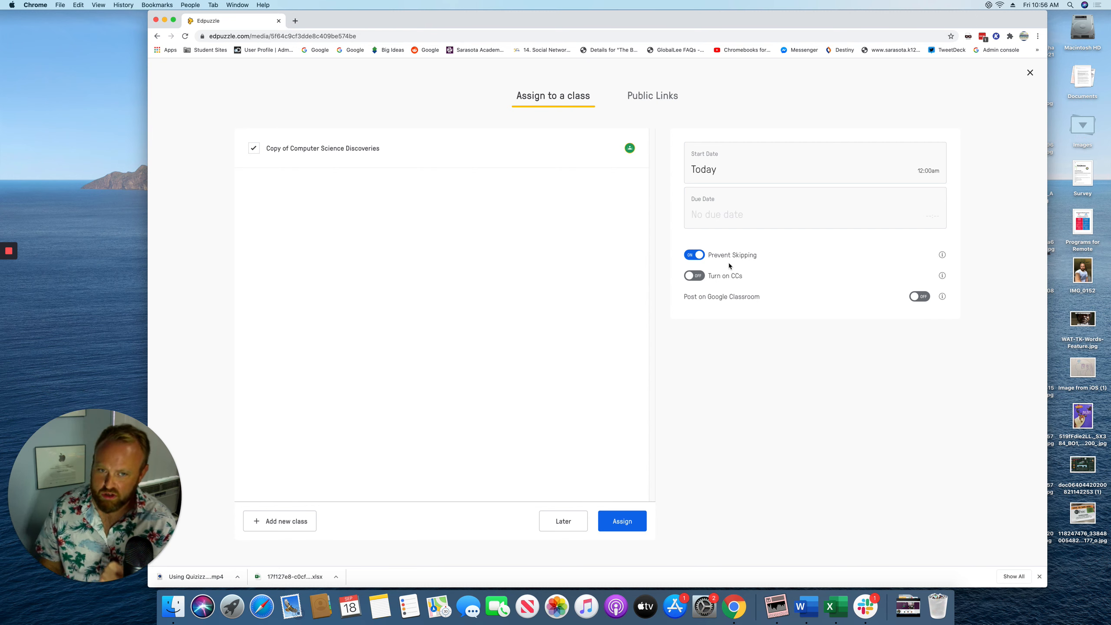
{"action": "left_click", "coordinate": [698, 275]}
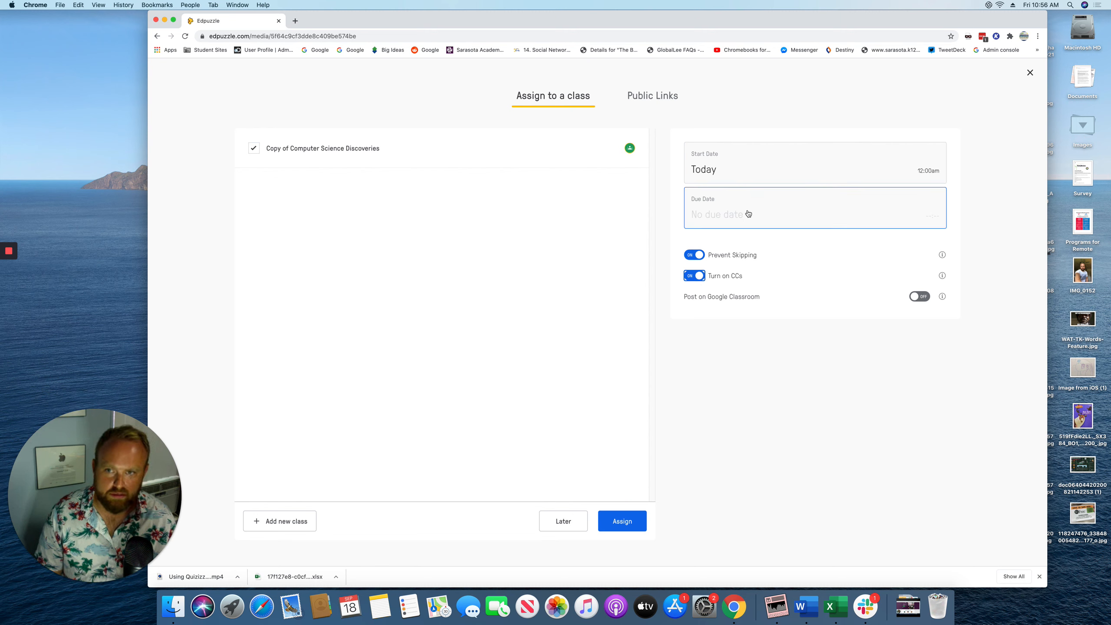
{"action": "left_click", "coordinate": [620, 530]}
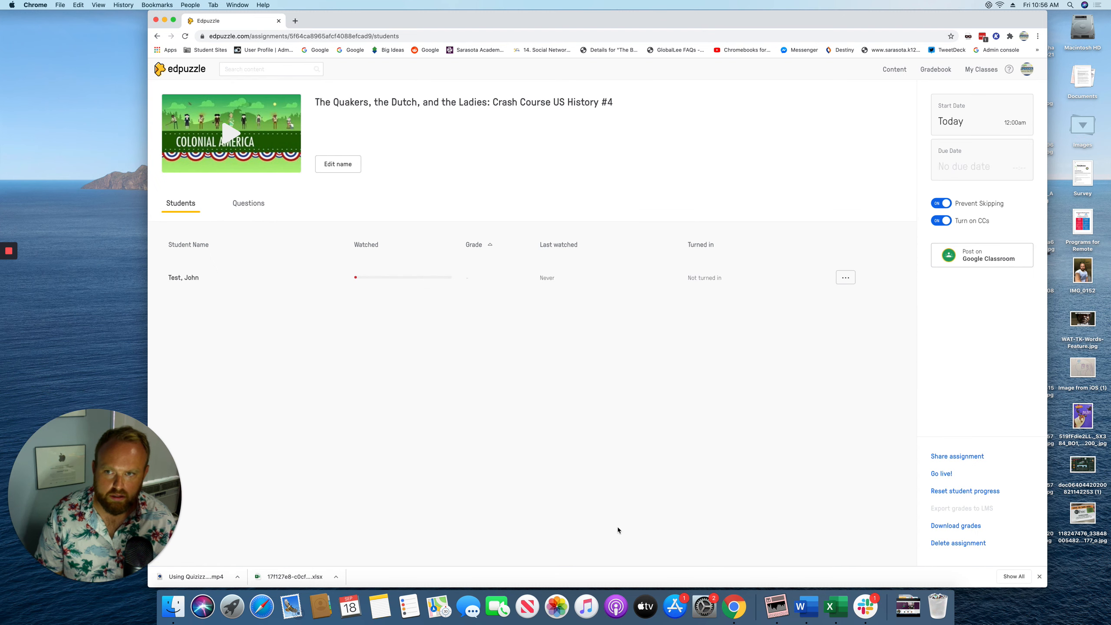
{"action": "left_click", "coordinate": [981, 259]}
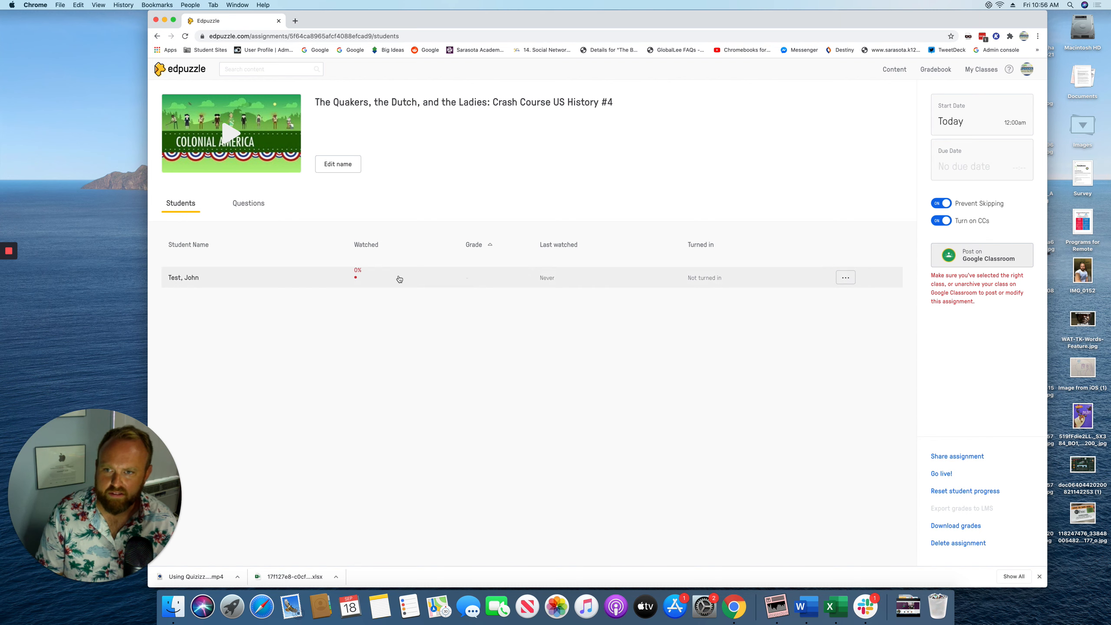
In My Classes, add a new class with Google Classroom as the source
{"action": "left_click", "coordinate": [985, 71]}
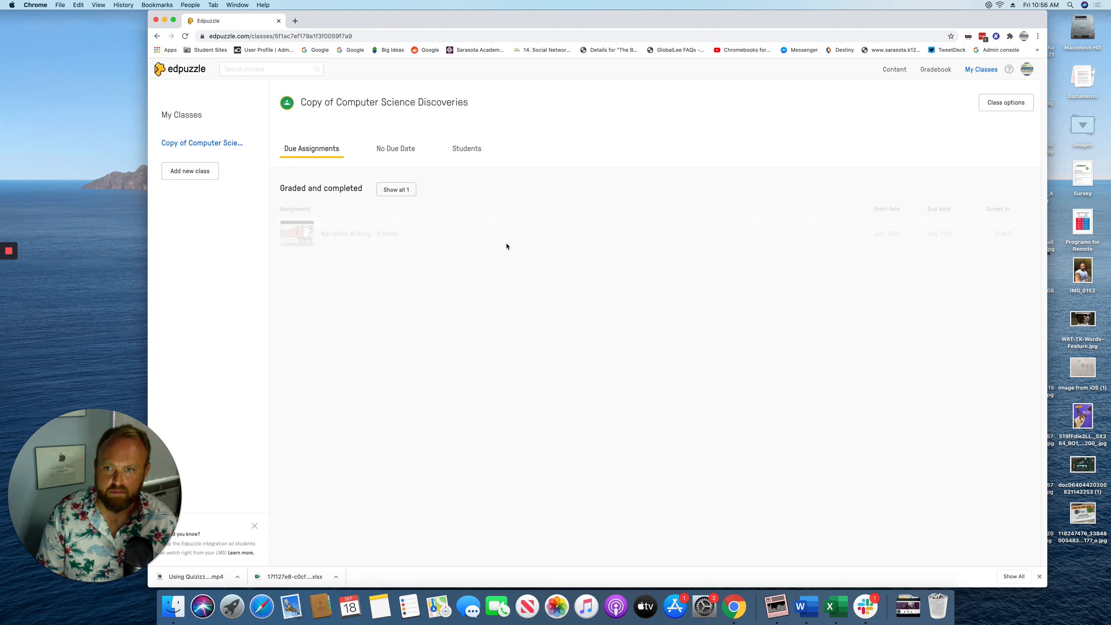
{"action": "left_click", "coordinate": [190, 171]}
{"action": "left_click", "coordinate": [196, 217]}
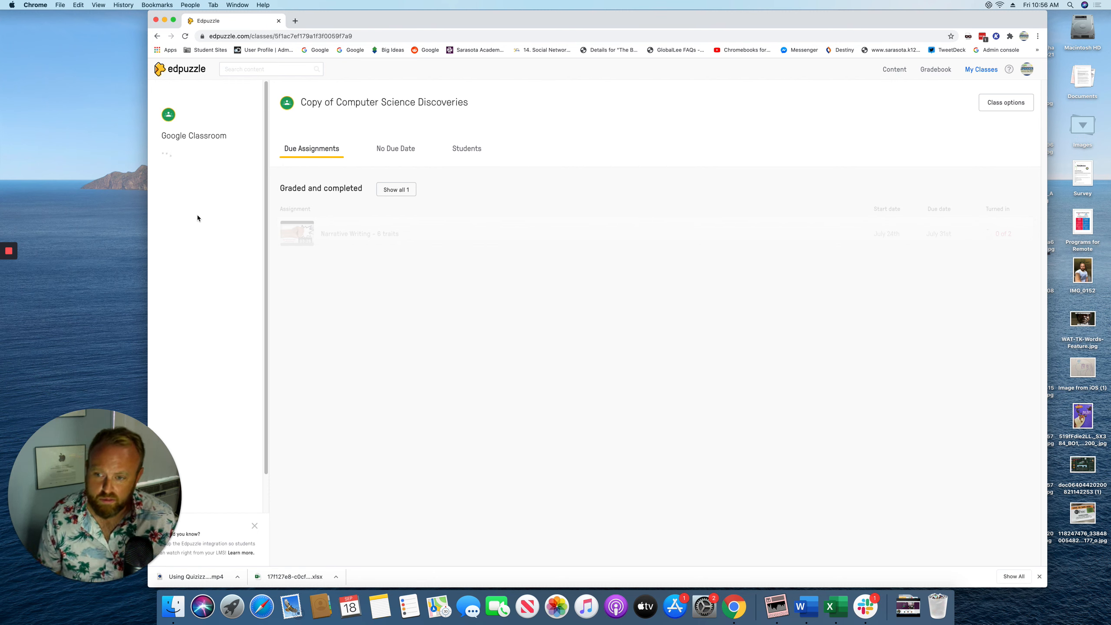
Find the fake test class in the Google Classroom list and import it
{"action": "scroll", "coordinate": [198, 284], "scroll_direction": "down", "scroll_amount": 5}
{"action": "scroll", "coordinate": [198, 284], "scroll_direction": "down", "scroll_amount": 5}
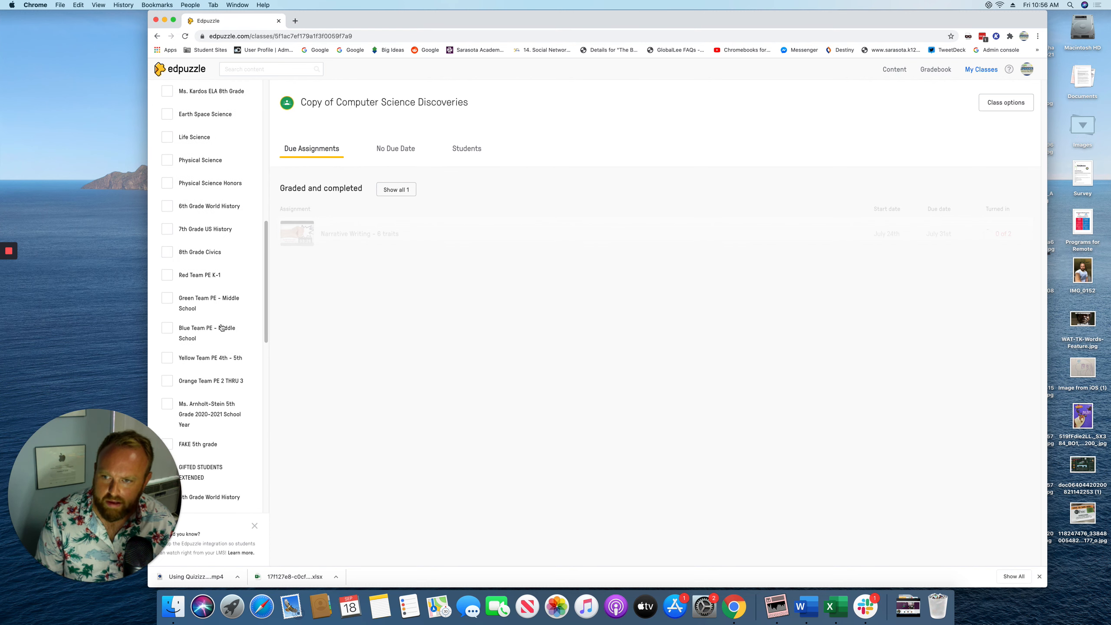
{"action": "scroll", "coordinate": [191, 409], "scroll_direction": "down", "scroll_amount": 1}
{"action": "scroll", "coordinate": [191, 409], "scroll_direction": "down", "scroll_amount": 4}
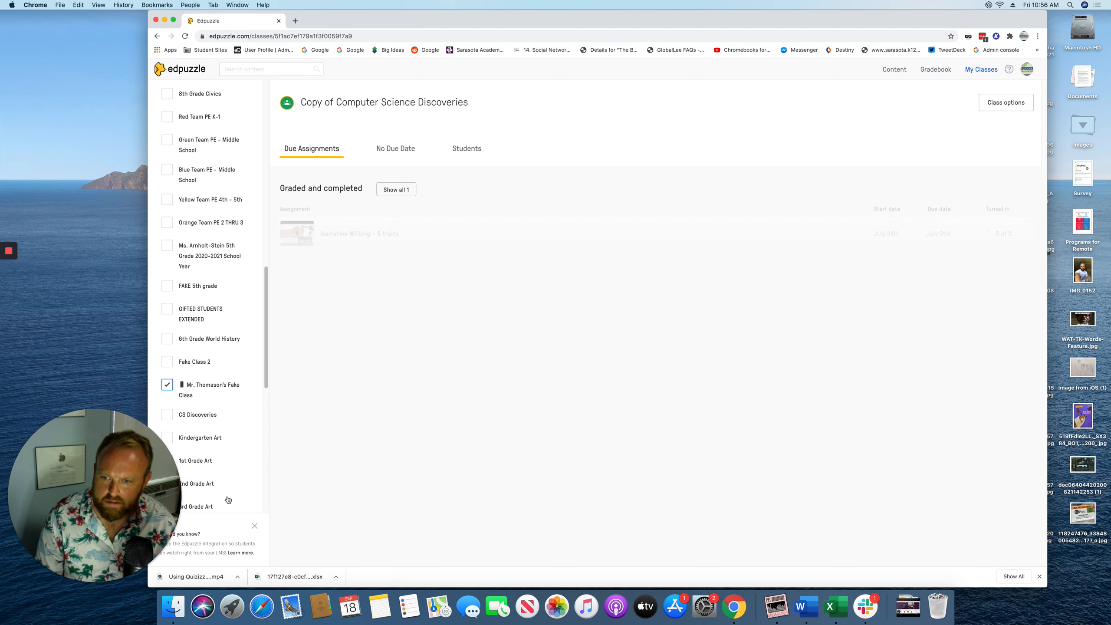
{"action": "scroll", "coordinate": [252, 333], "scroll_direction": "up", "scroll_amount": 7}
{"action": "scroll", "coordinate": [253, 333], "scroll_direction": "up", "scroll_amount": 8}
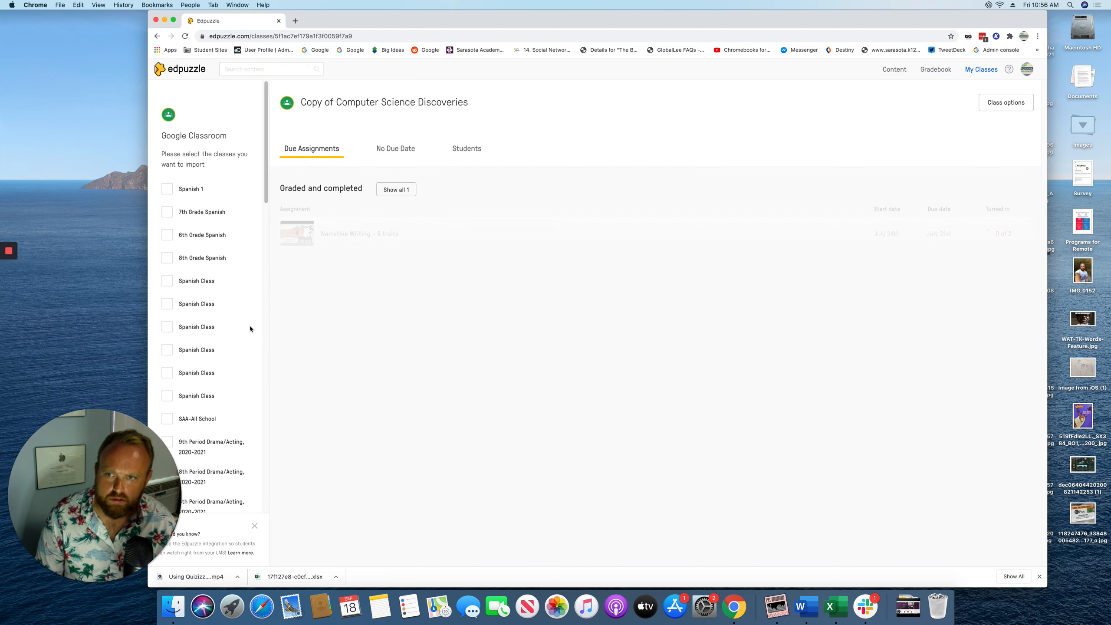
{"action": "scroll", "coordinate": [250, 329], "scroll_direction": "down", "scroll_amount": 20}
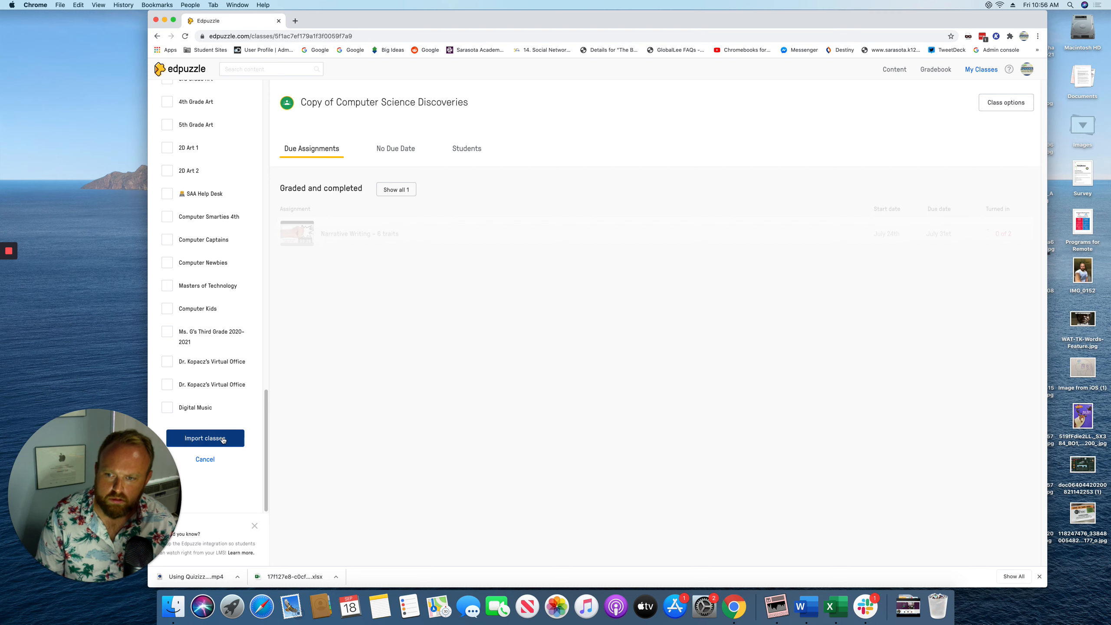
{"action": "left_click", "coordinate": [223, 439]}
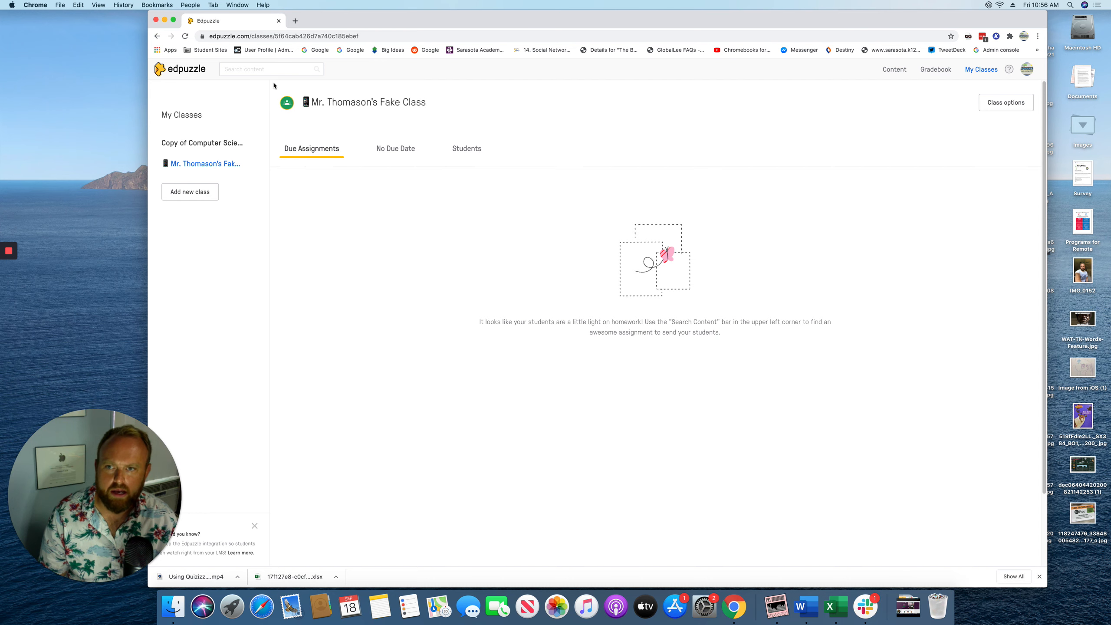
{"action": "left_click", "coordinate": [185, 76]}
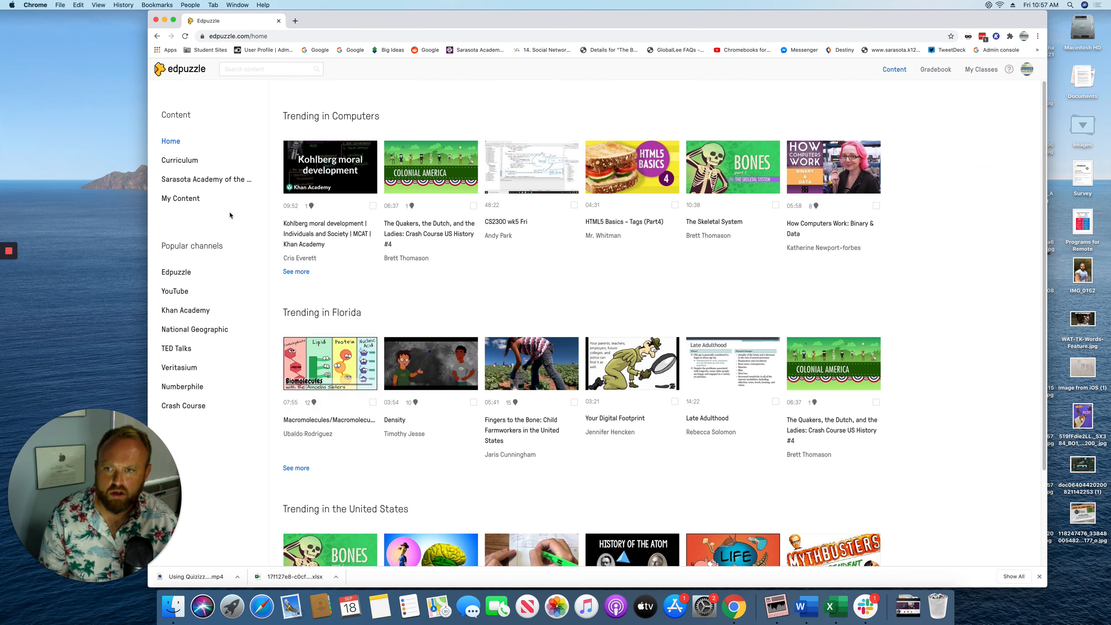
Assign the Quakers, the Dutch, and the Ladies video to the fake test class via Google Classroom
{"action": "left_click", "coordinate": [183, 198]}
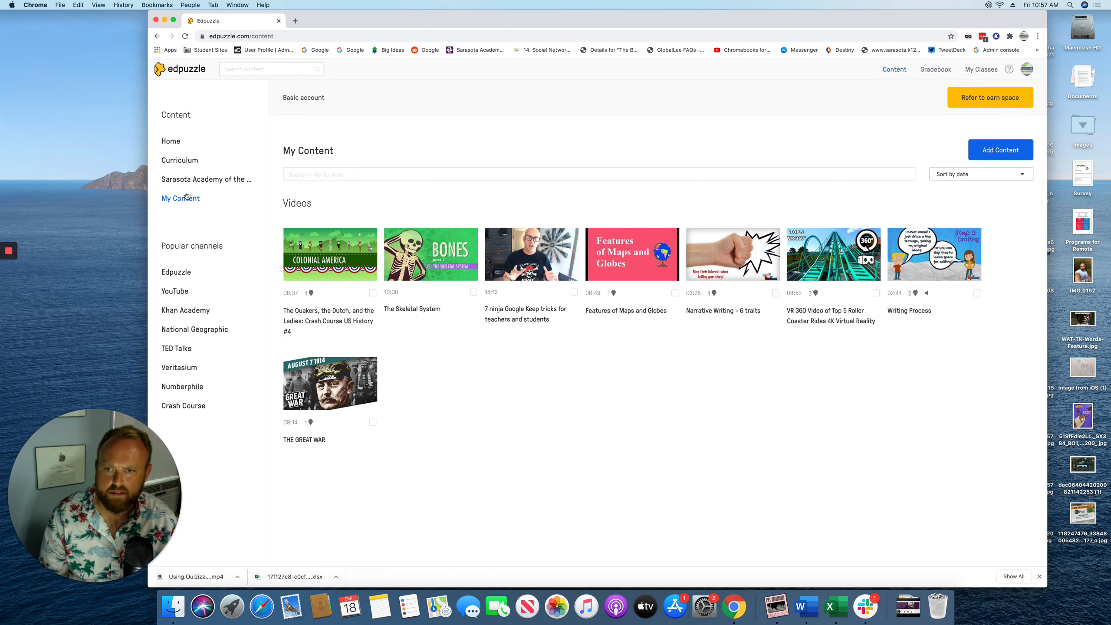
{"action": "left_click", "coordinate": [325, 313]}
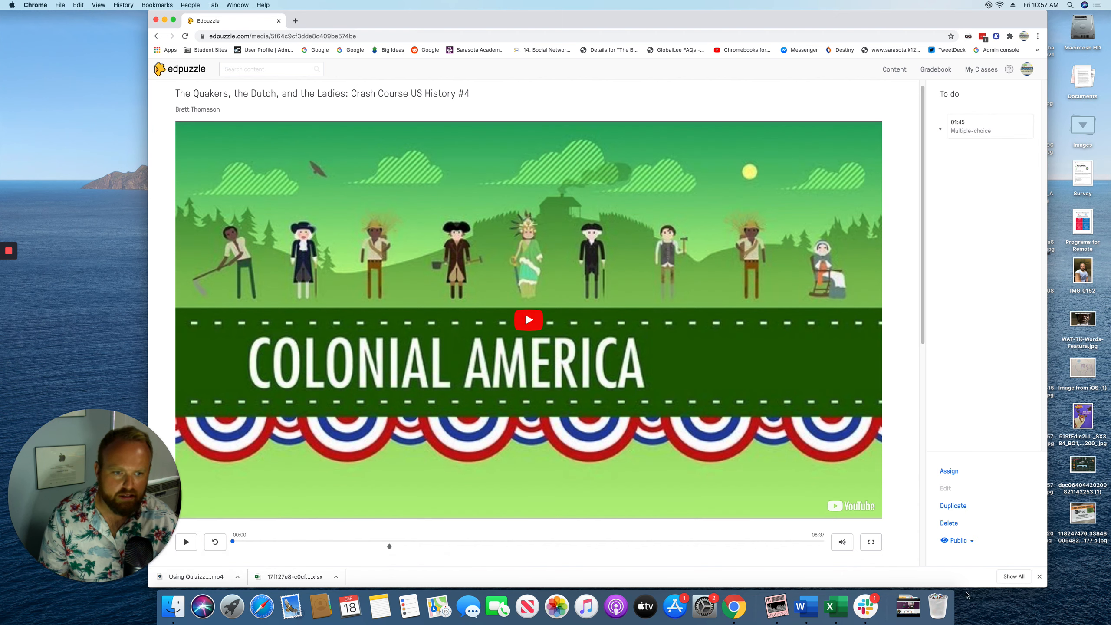
{"action": "left_click", "coordinate": [949, 472]}
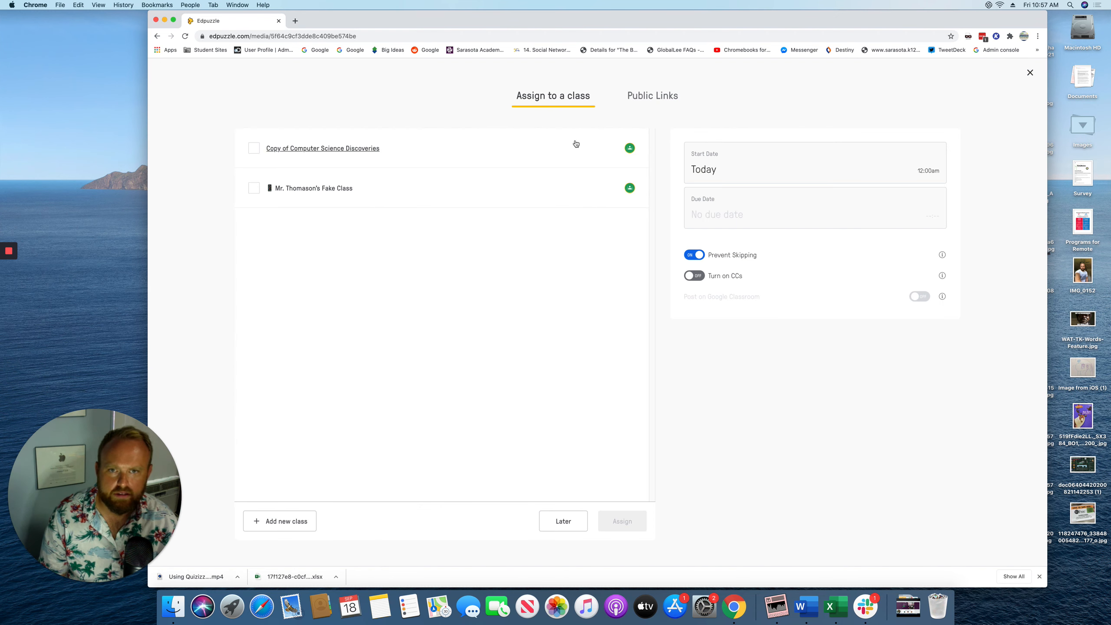
{"action": "left_click", "coordinate": [255, 188]}
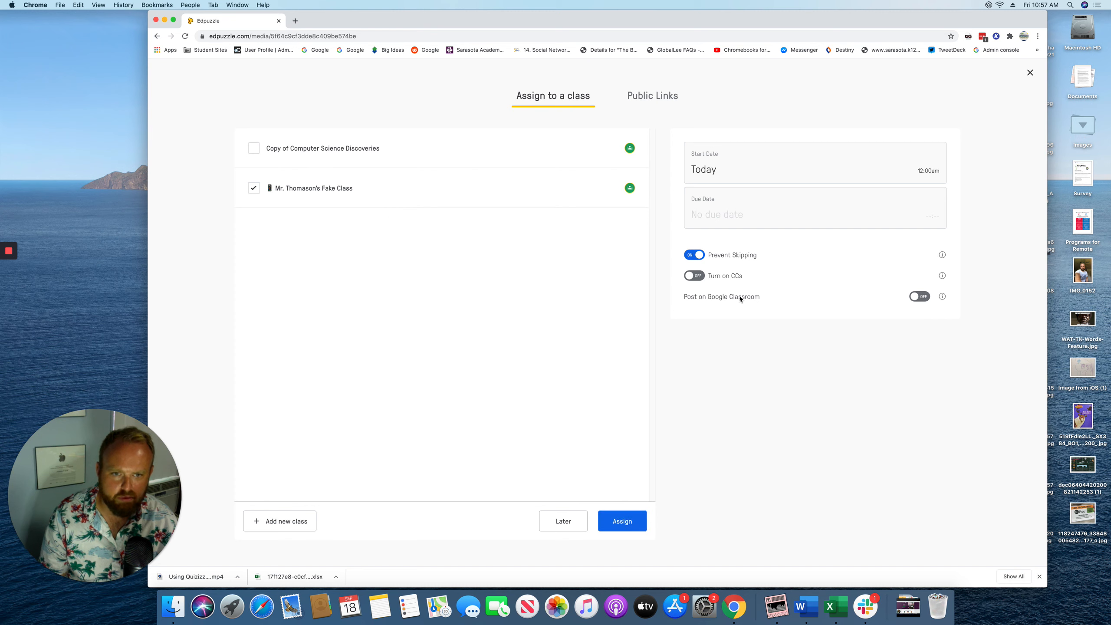
{"action": "left_click", "coordinate": [919, 297]}
{"action": "left_click", "coordinate": [625, 525]}
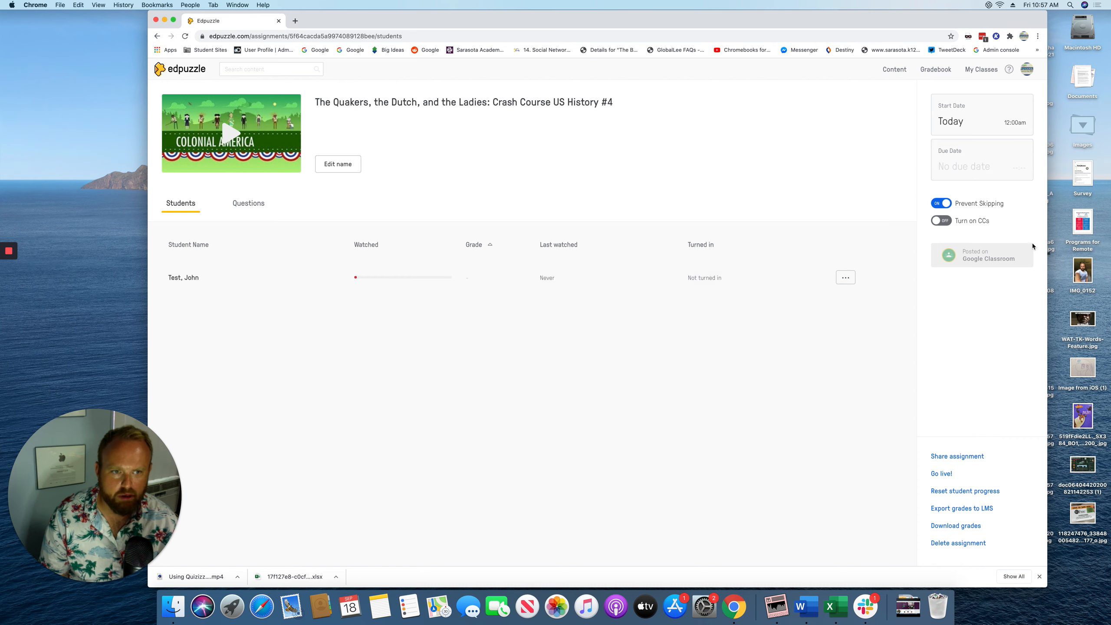
{"action": "left_click", "coordinate": [1038, 36]}
In a new incognito window, go to classroom.google.com and choose the Google Classroom sign-in
{"action": "left_click", "coordinate": [981, 75]}
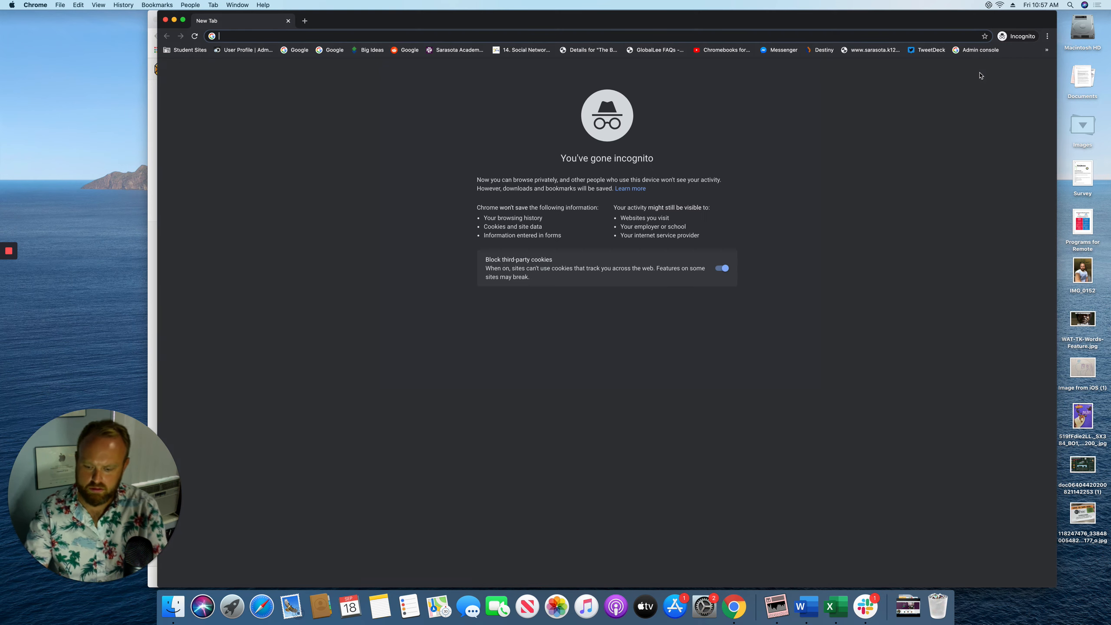
{"action": "type", "text": "classroom.google.com"}
{"action": "key", "text": "Return"}
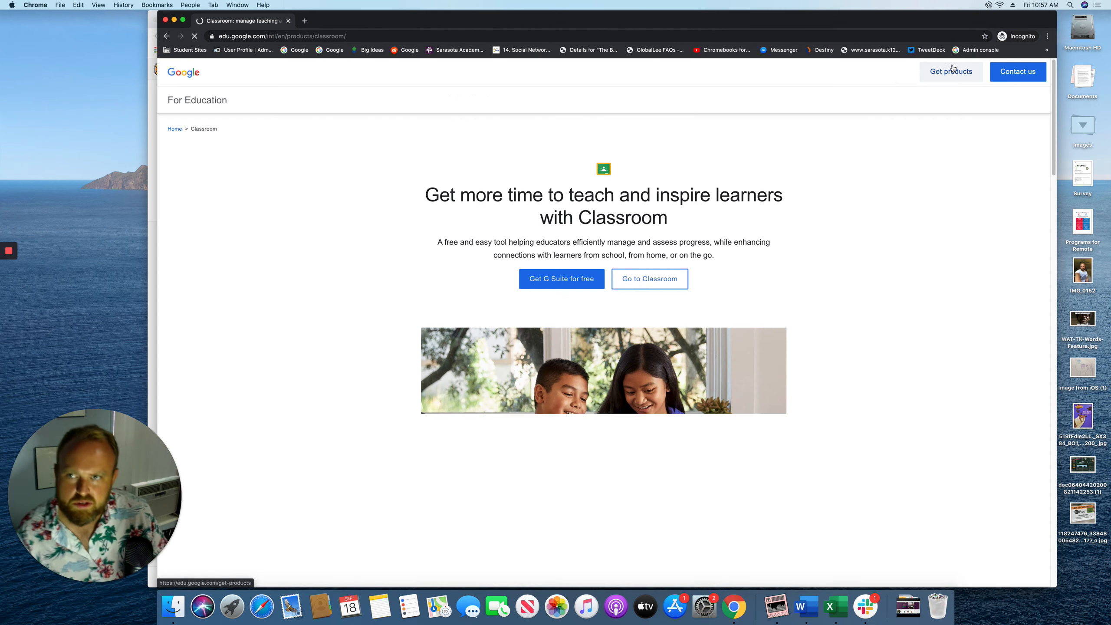
{"action": "left_click", "coordinate": [1014, 99]}
{"action": "left_click", "coordinate": [992, 127]}
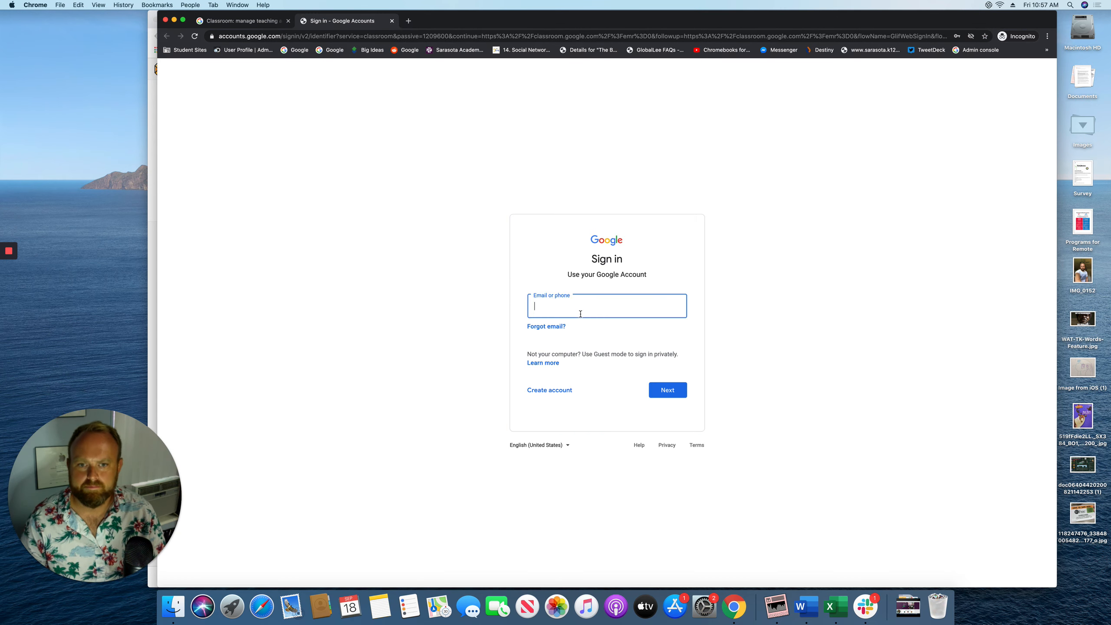
Sign in with the test student's e-mail, fixing a typo in its domain, and password
{"action": "left_click", "coordinate": [580, 314]}
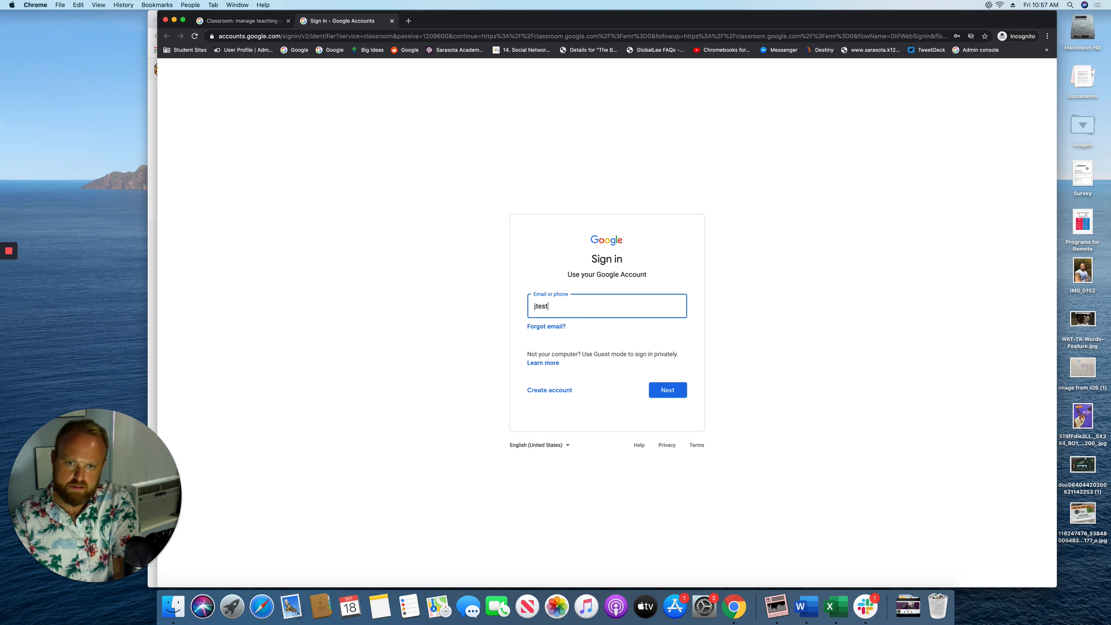
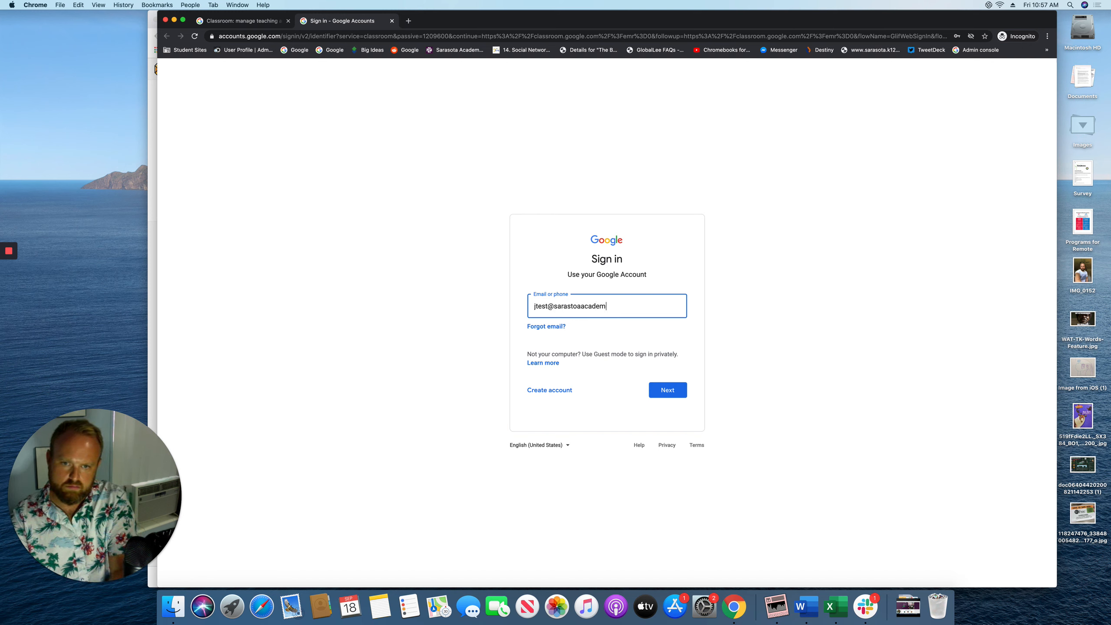
{"action": "key", "text": "Return"}
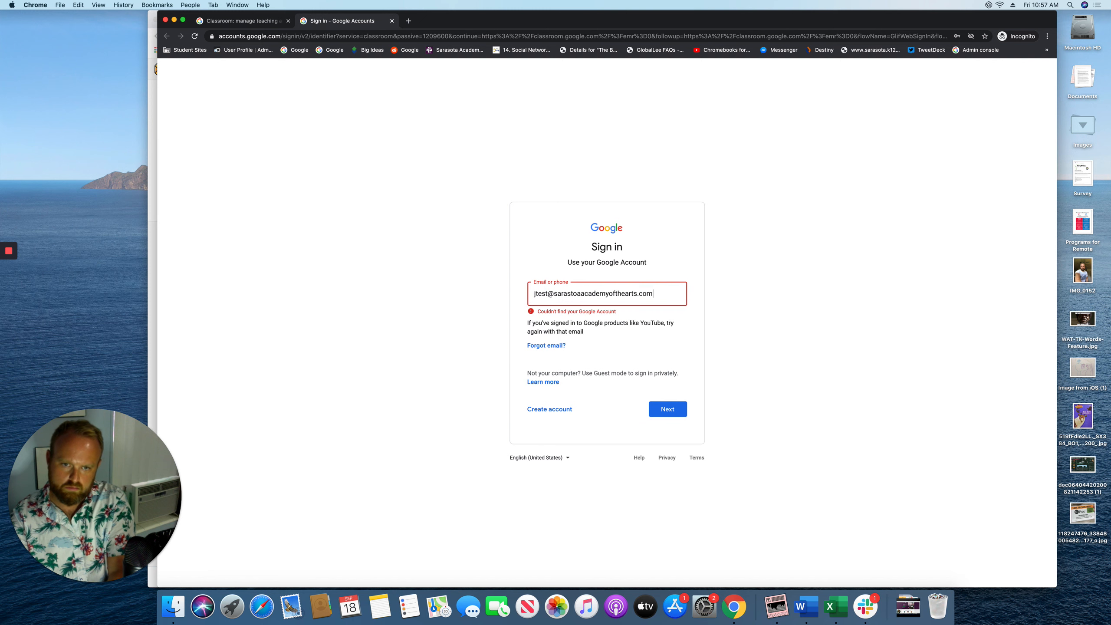
{"action": "double_click", "coordinate": [617, 294]}
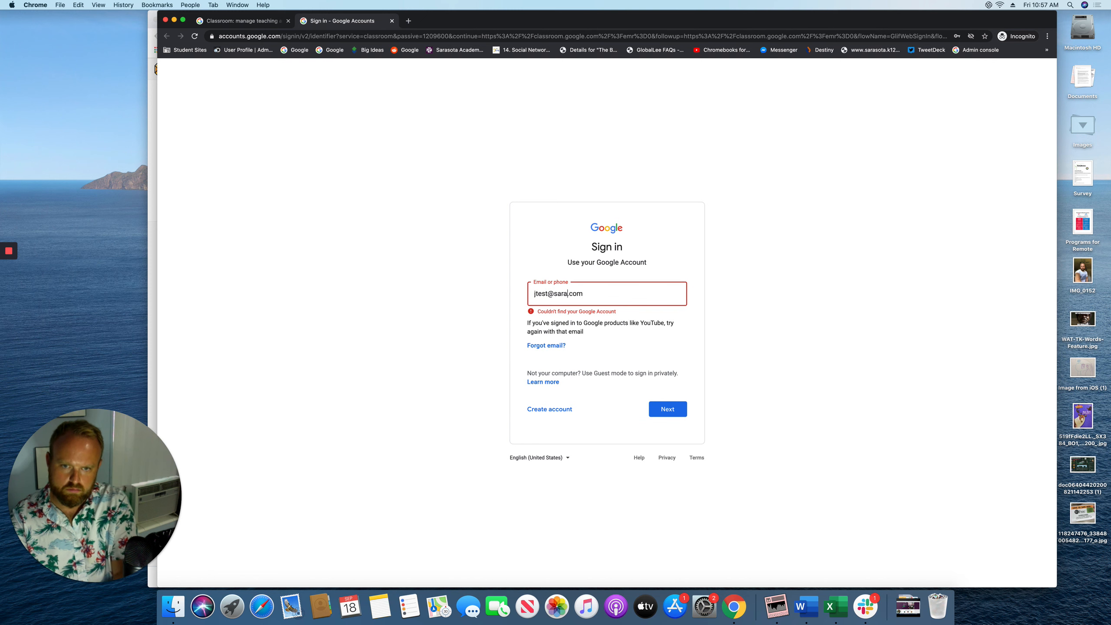
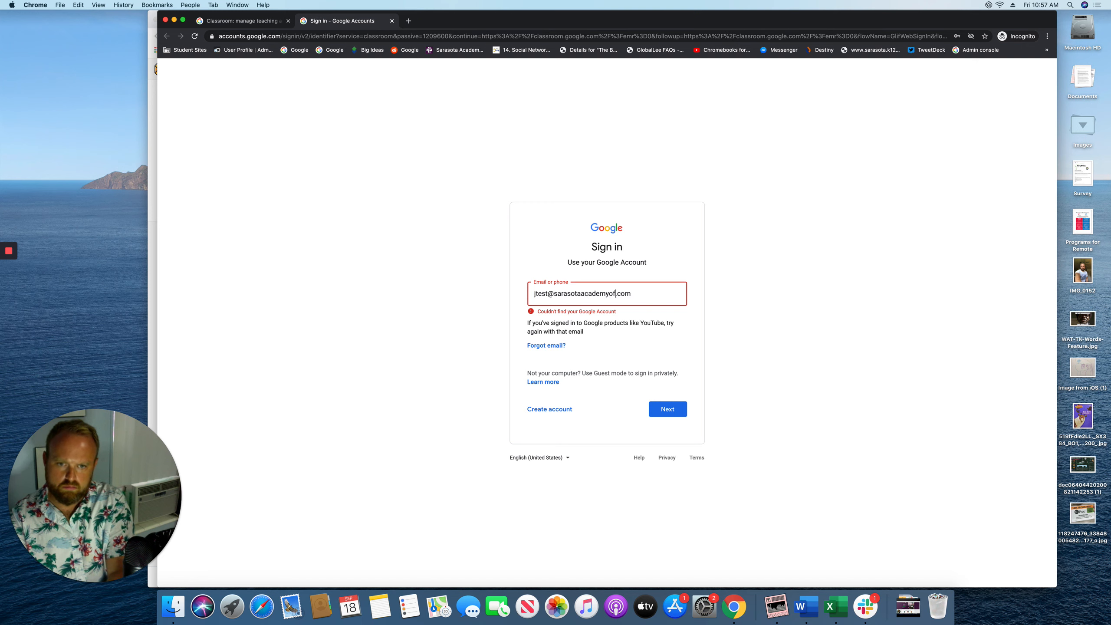
{"action": "key", "text": "Return"}
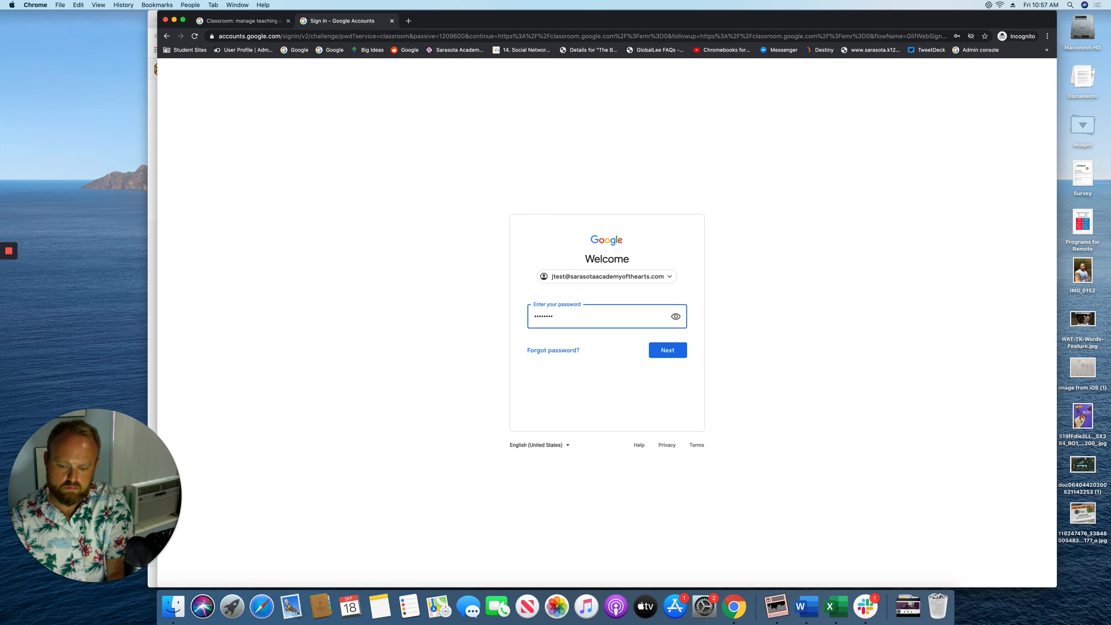
{"action": "key", "text": "Return"}
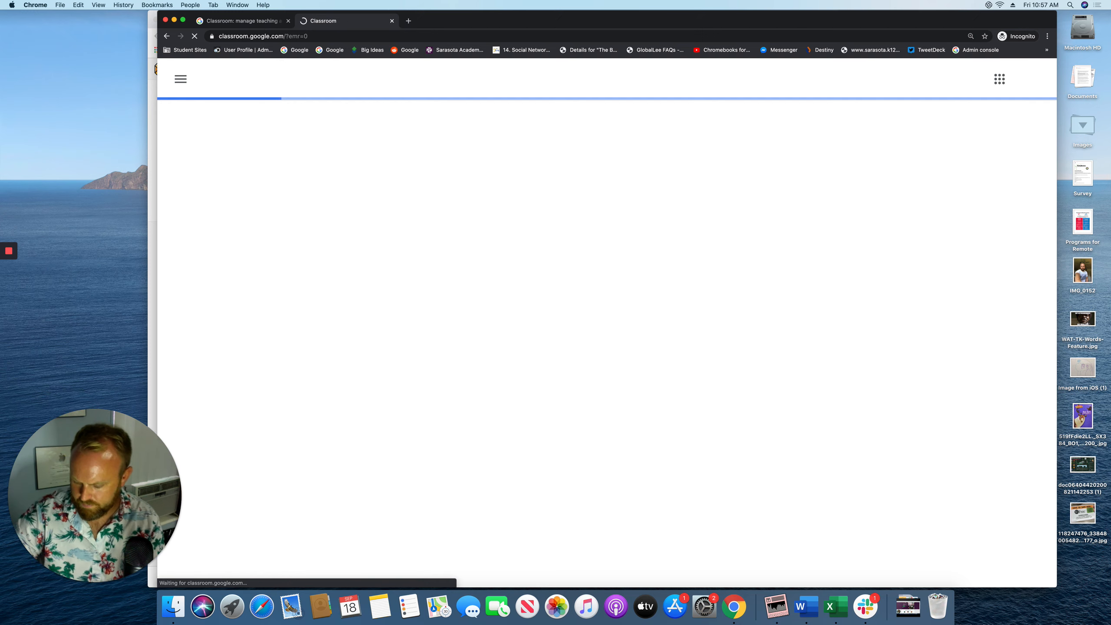
Open the Fake Class's Classwork and follow the Edpuzzle assignment's link
{"action": "scroll", "coordinate": [528, 326], "scroll_direction": "down", "scroll_amount": 10}
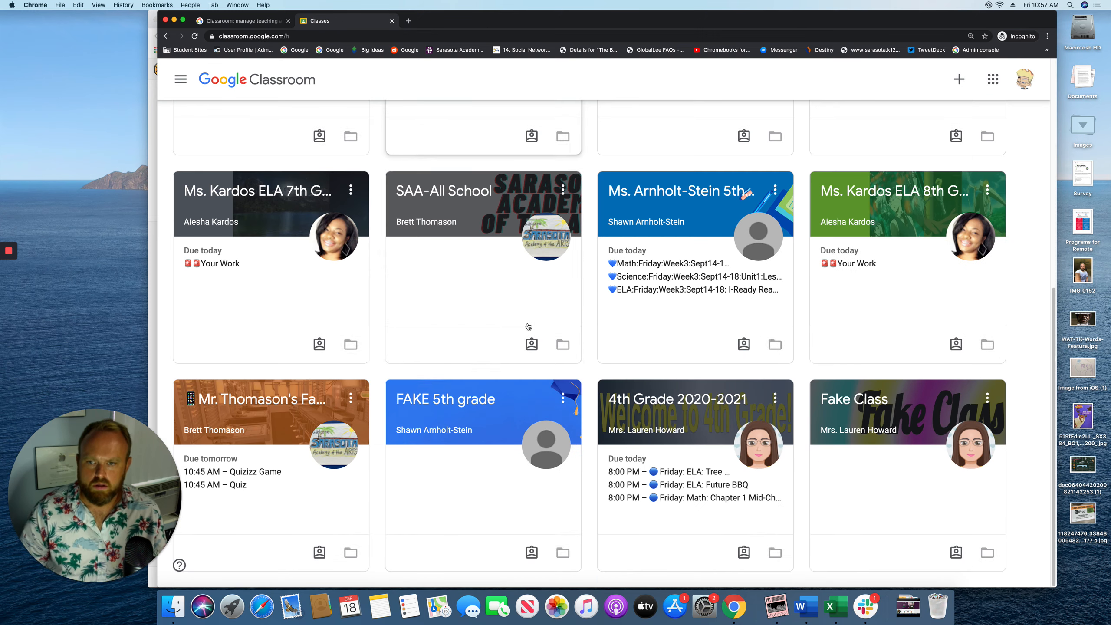
{"action": "left_click", "coordinate": [272, 394]}
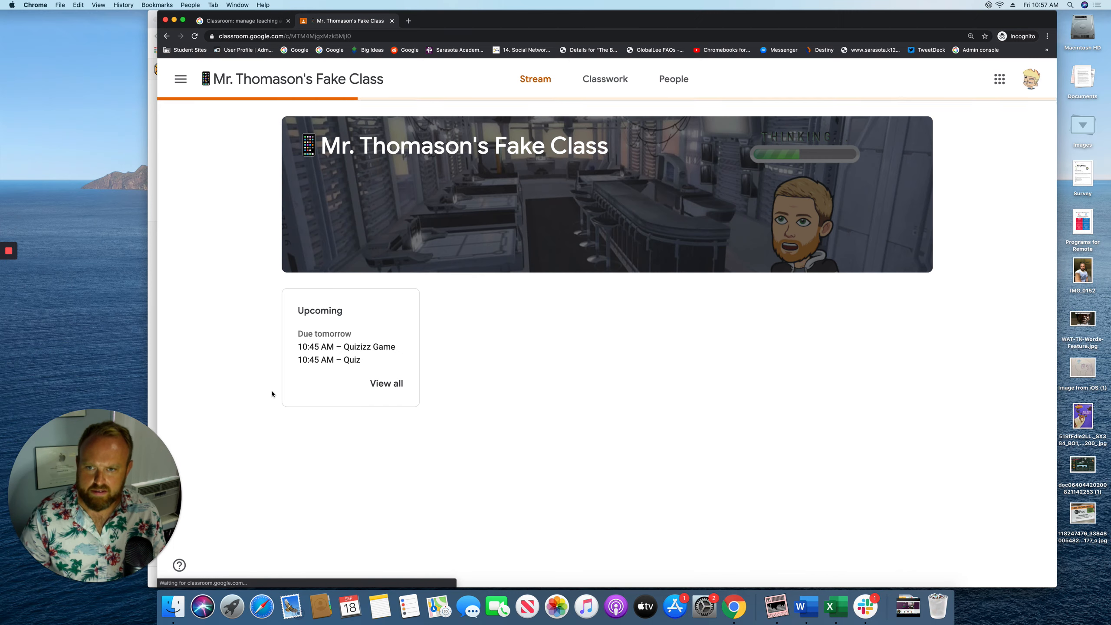
{"action": "left_click", "coordinate": [586, 90]}
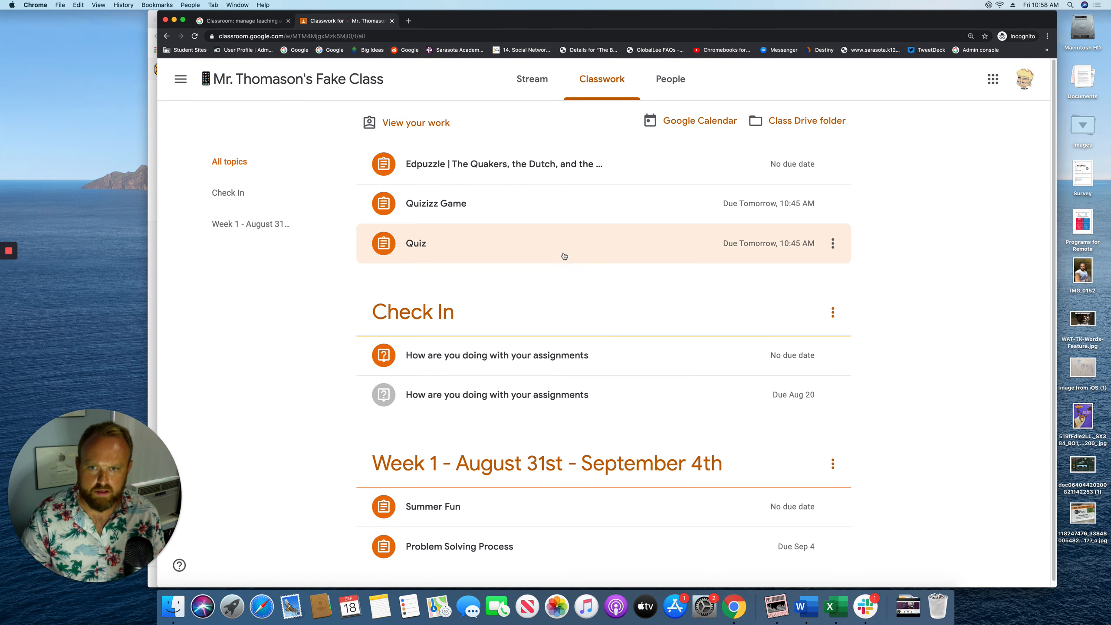
{"action": "left_click", "coordinate": [469, 166]}
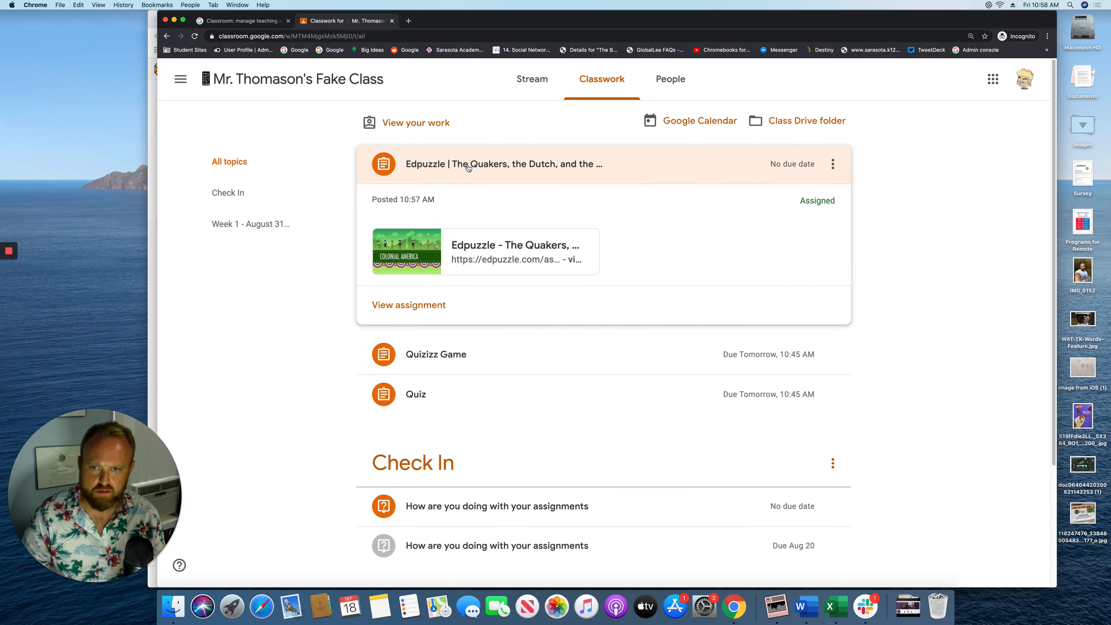
{"action": "left_click", "coordinate": [486, 254]}
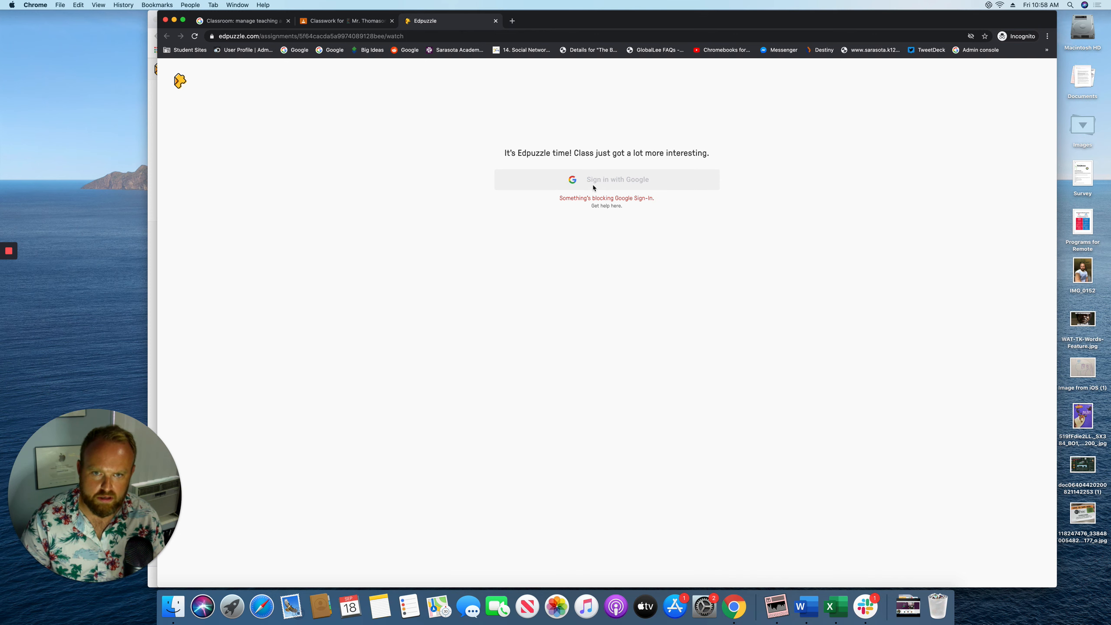
View Edpuzzle's help on the blocked Google sign-in, then return to the assignments list
{"action": "left_click", "coordinate": [607, 207]}
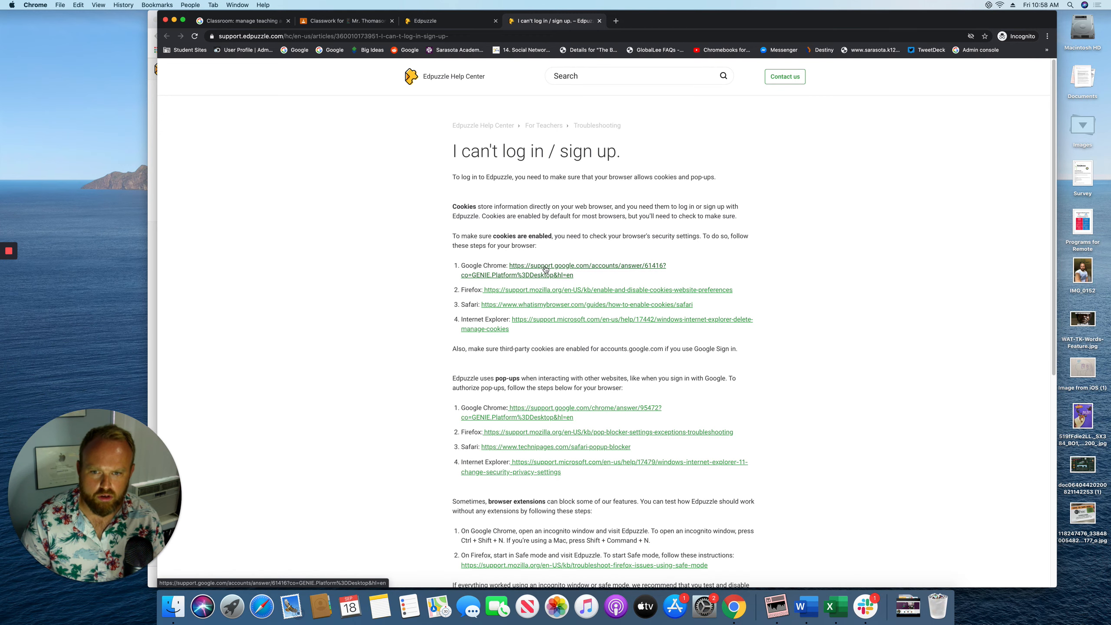
{"action": "left_click", "coordinate": [450, 20]}
{"action": "left_click", "coordinate": [359, 22]}
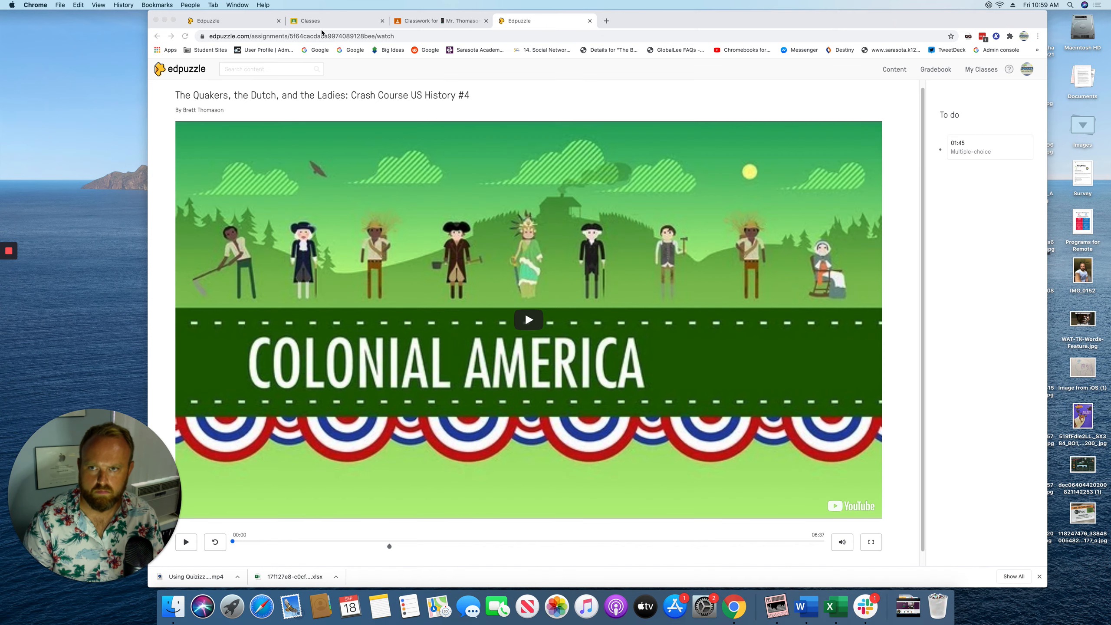
Open the assigned Quakers video as the student, play it, and confirm skipping ahead is locked
{"action": "left_click", "coordinate": [341, 20]}
{"action": "left_click", "coordinate": [430, 20]}
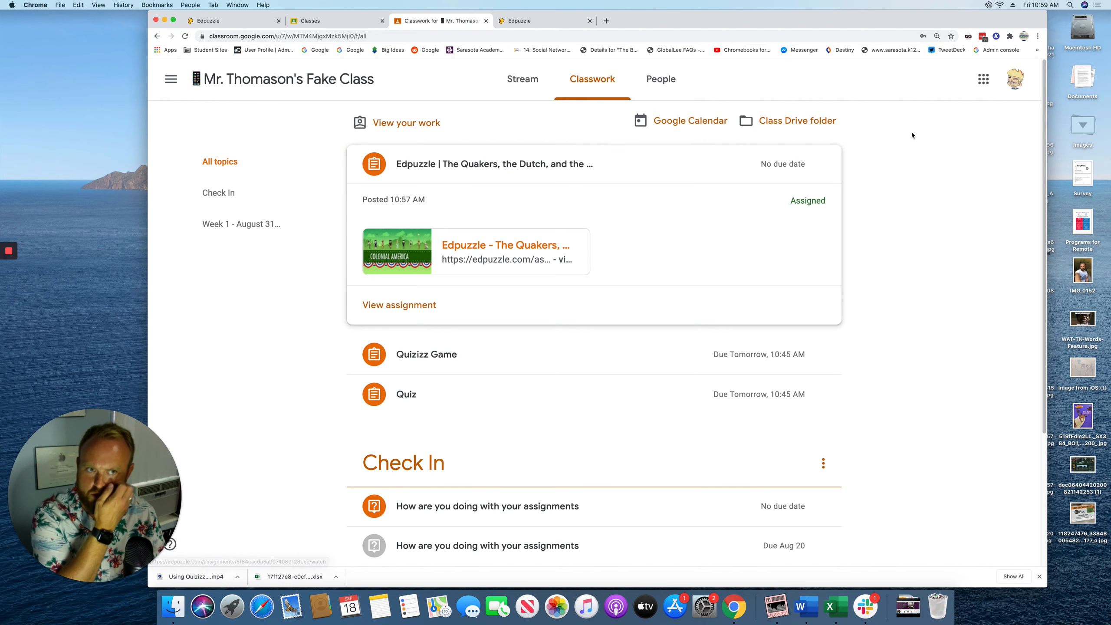
{"action": "left_click", "coordinate": [497, 248]}
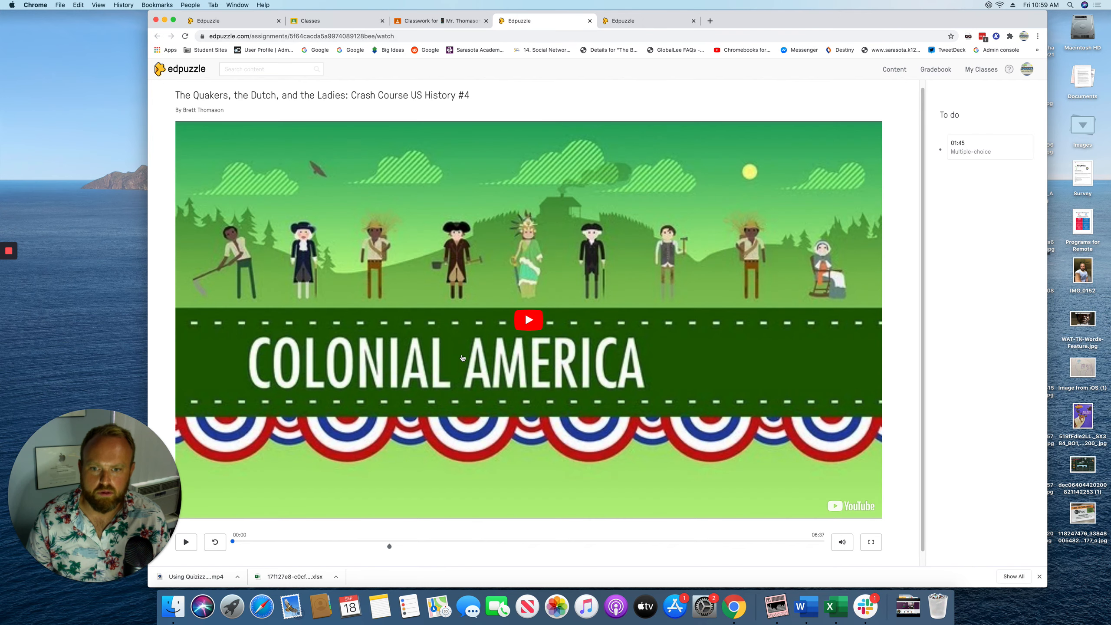
{"action": "scroll", "coordinate": [471, 354], "scroll_direction": "down", "scroll_amount": 1}
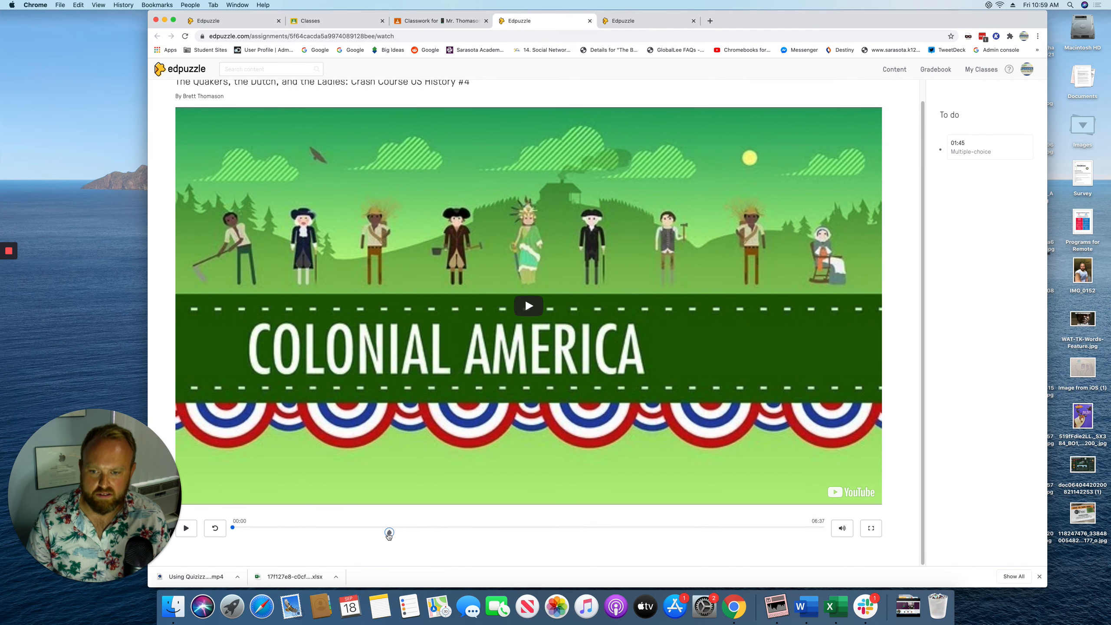
{"action": "left_click", "coordinate": [304, 530]}
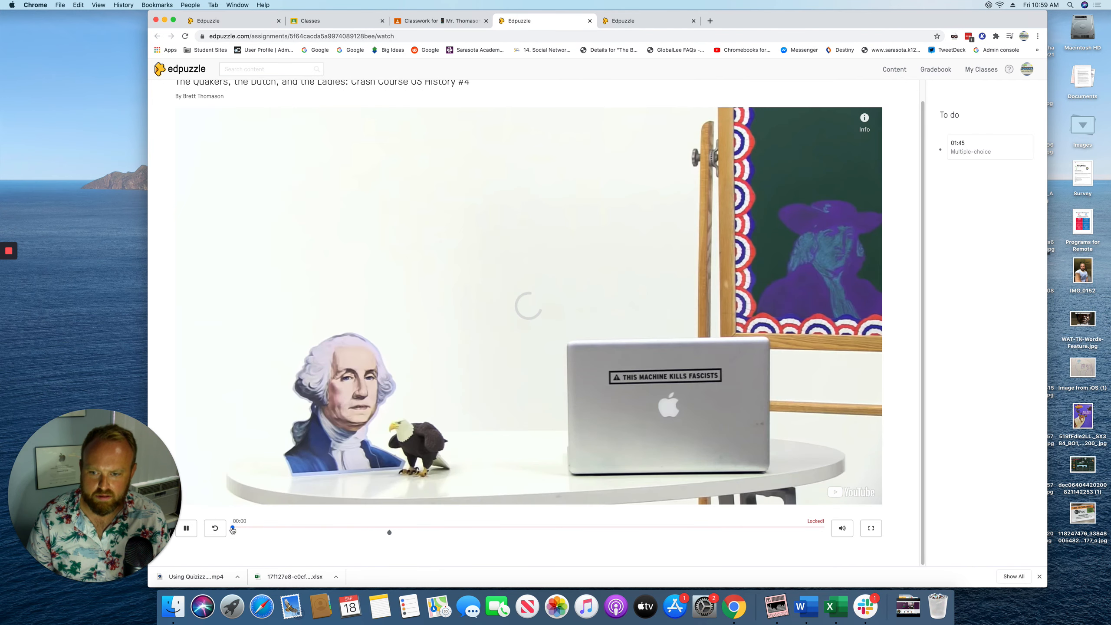
{"action": "left_click_drag", "start_coordinate": [233, 528], "coordinate": [304, 528]}
{"action": "left_click", "coordinate": [186, 529]}
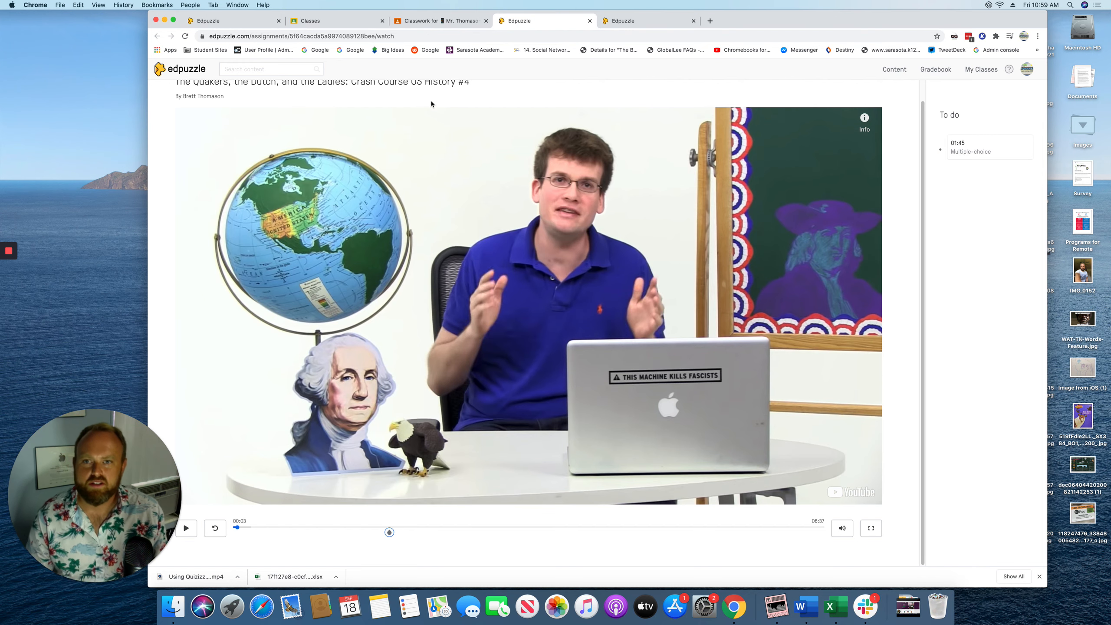
Return to the Edpuzzle home page and open a new browser window
{"action": "left_click", "coordinate": [235, 23]}
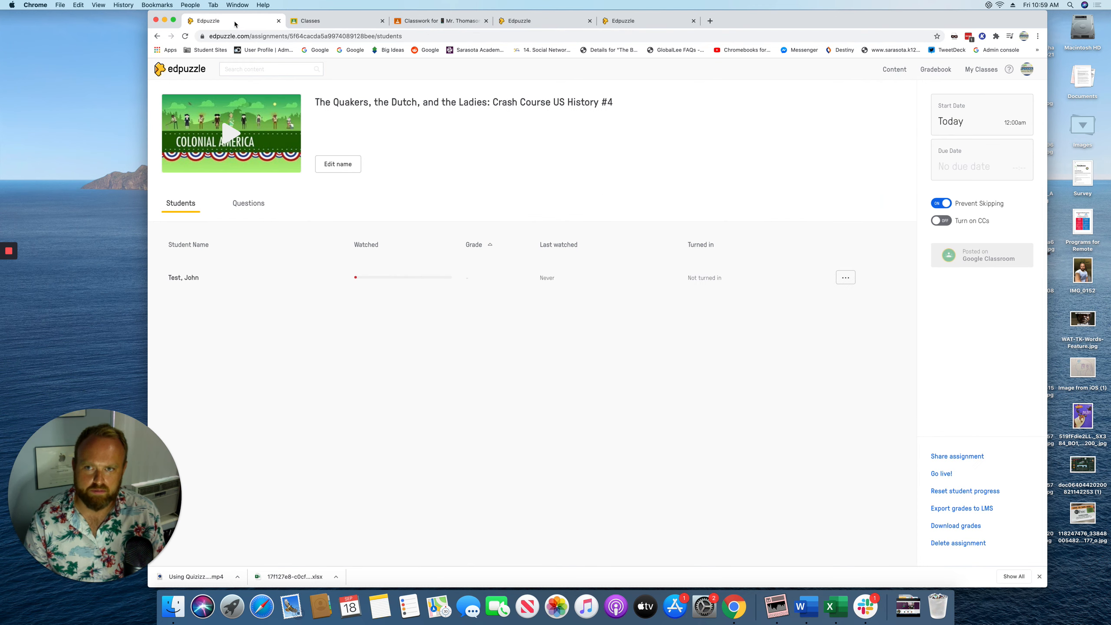
{"action": "left_click", "coordinate": [166, 67]}
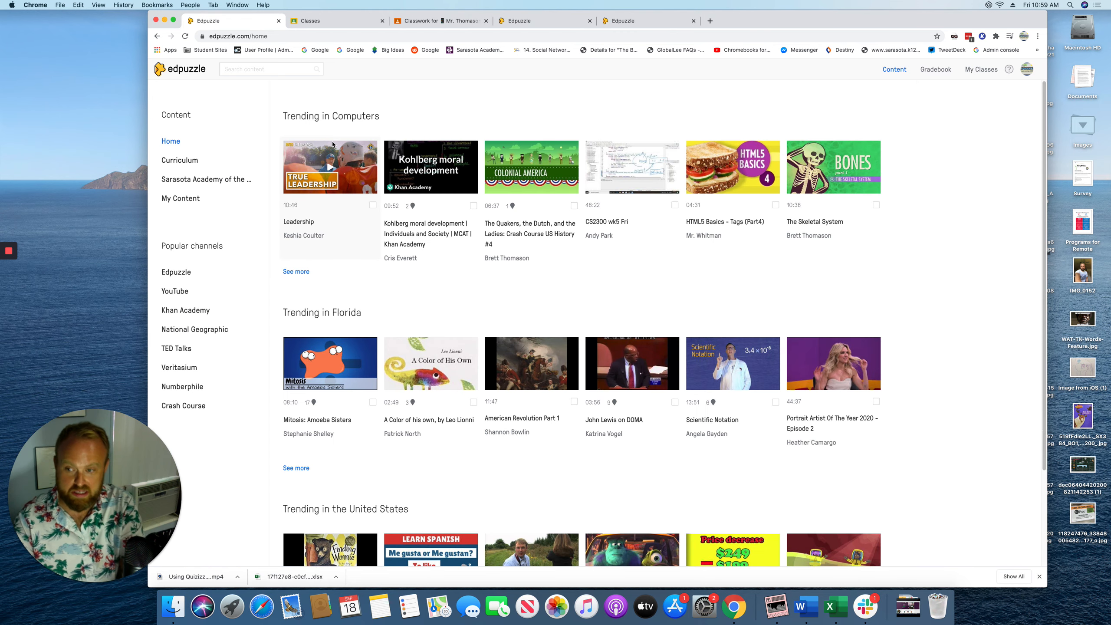
{"action": "key", "text": "super+n"}
Search YouTube for 'mr pascuzzi' and open the math 7R. sec 1.3, 1.4, 1.5 video from his channel
{"action": "type", "text": "you"}
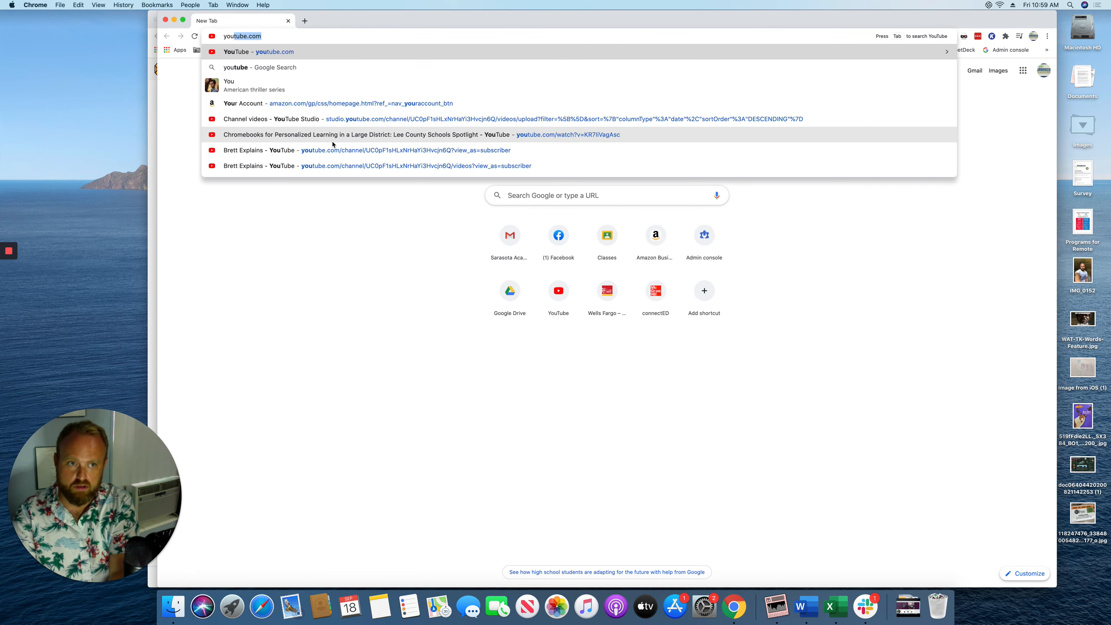
{"action": "key", "text": "Return"}
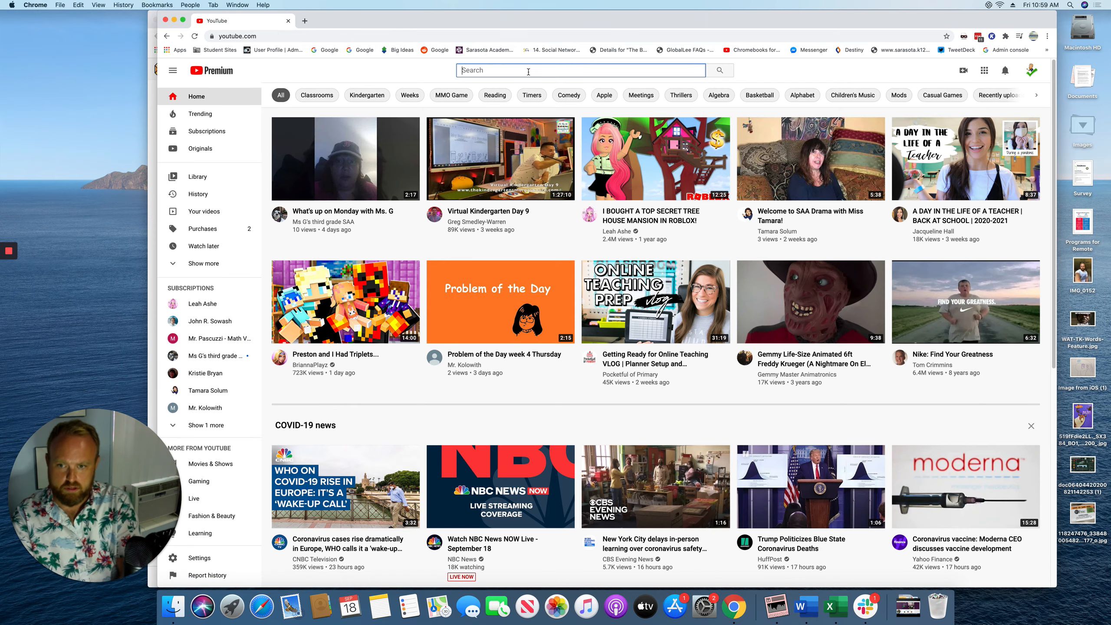
{"action": "type", "text": "mr pas"}
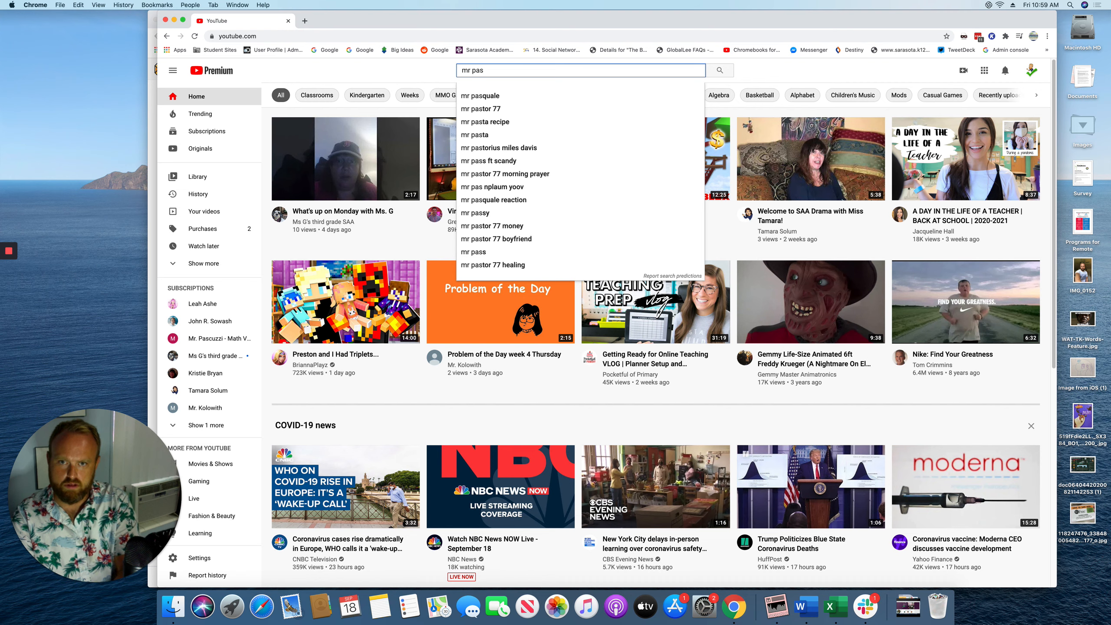
{"action": "type", "text": "c"}
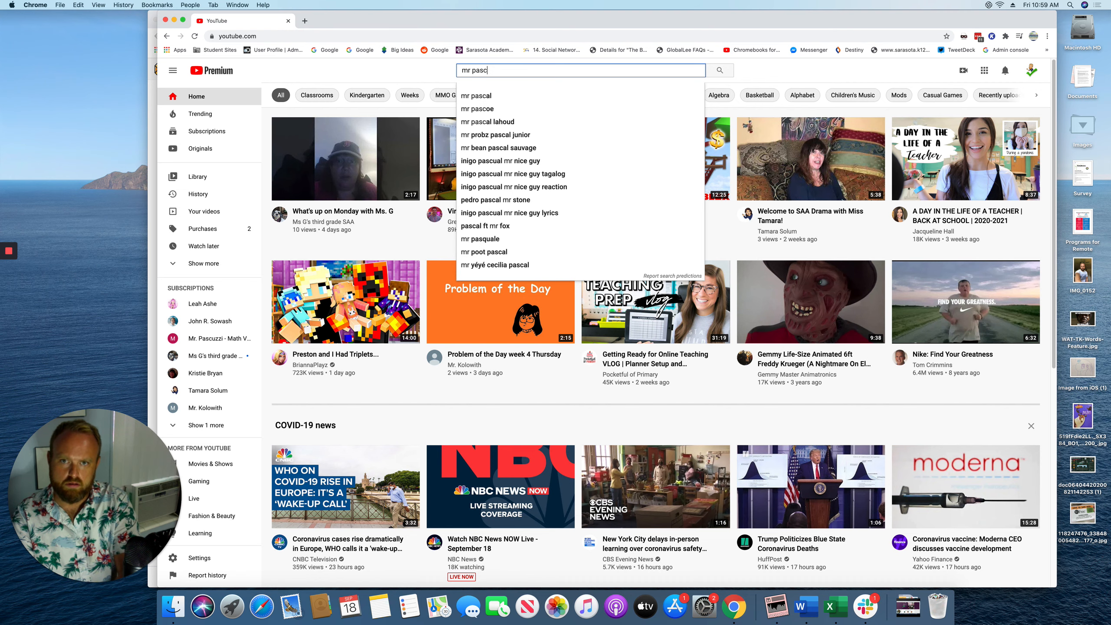
{"action": "type", "text": "uzzi"}
{"action": "key", "text": "Return"}
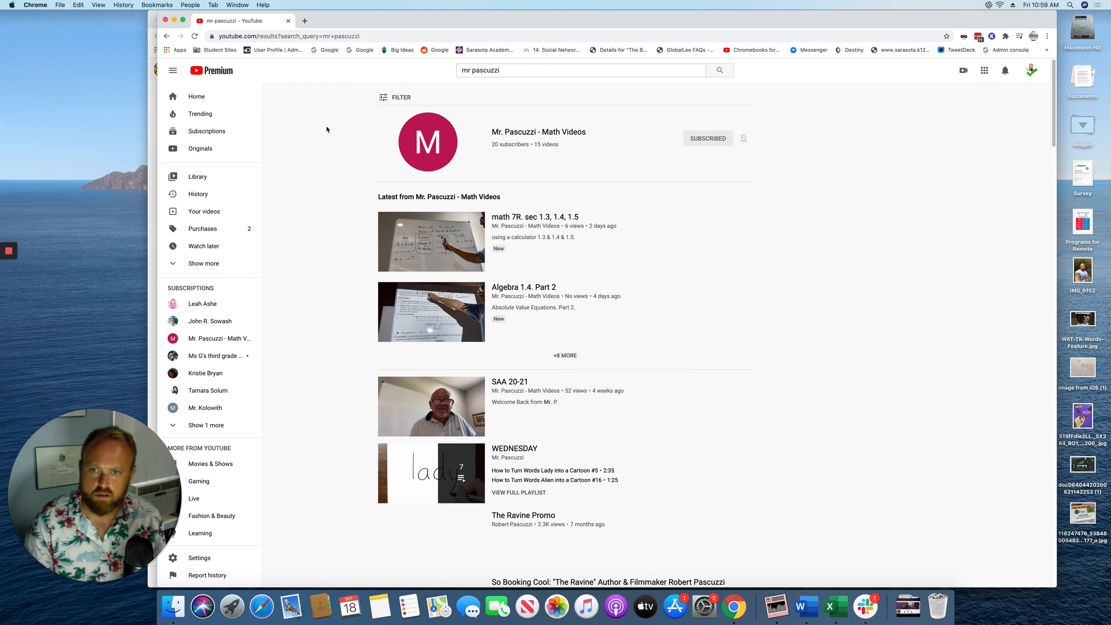
{"action": "left_click", "coordinate": [426, 141]}
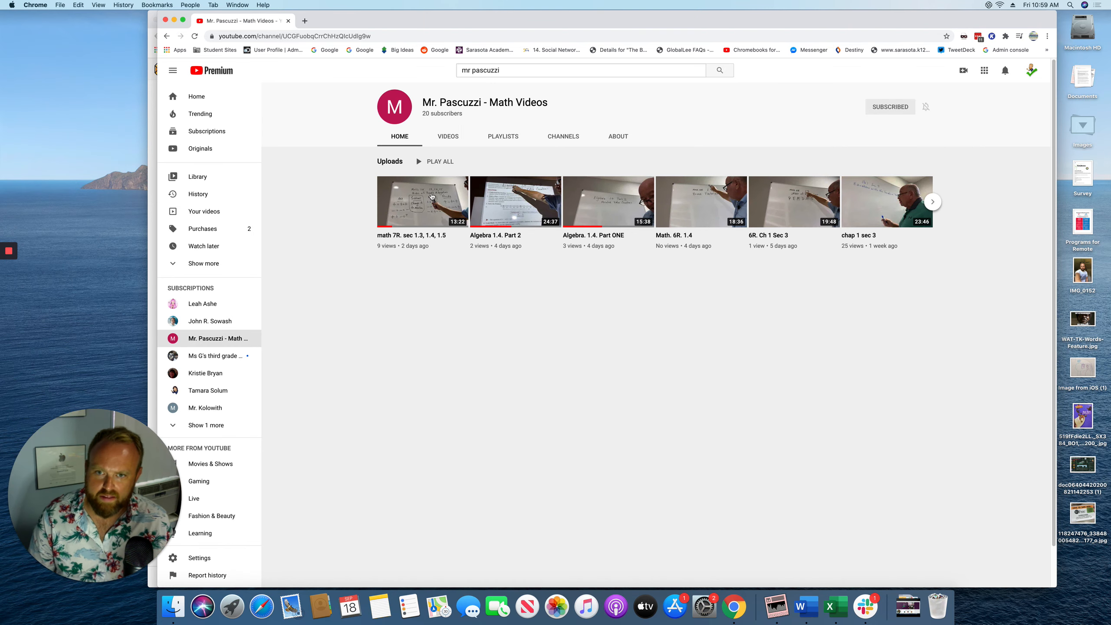
{"action": "left_click", "coordinate": [404, 202]}
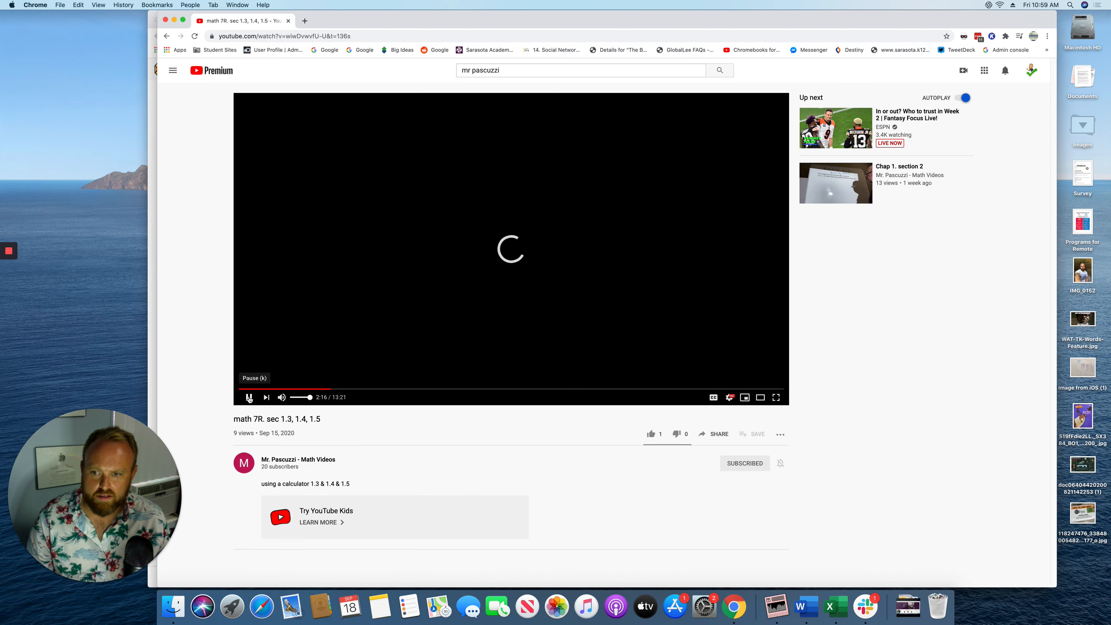
Pause the video, copy its web address, and bring the Edpuzzle window back to the front
{"action": "left_click", "coordinate": [251, 398]}
{"action": "left_click", "coordinate": [321, 36]}
{"action": "right_click", "coordinate": [321, 39]}
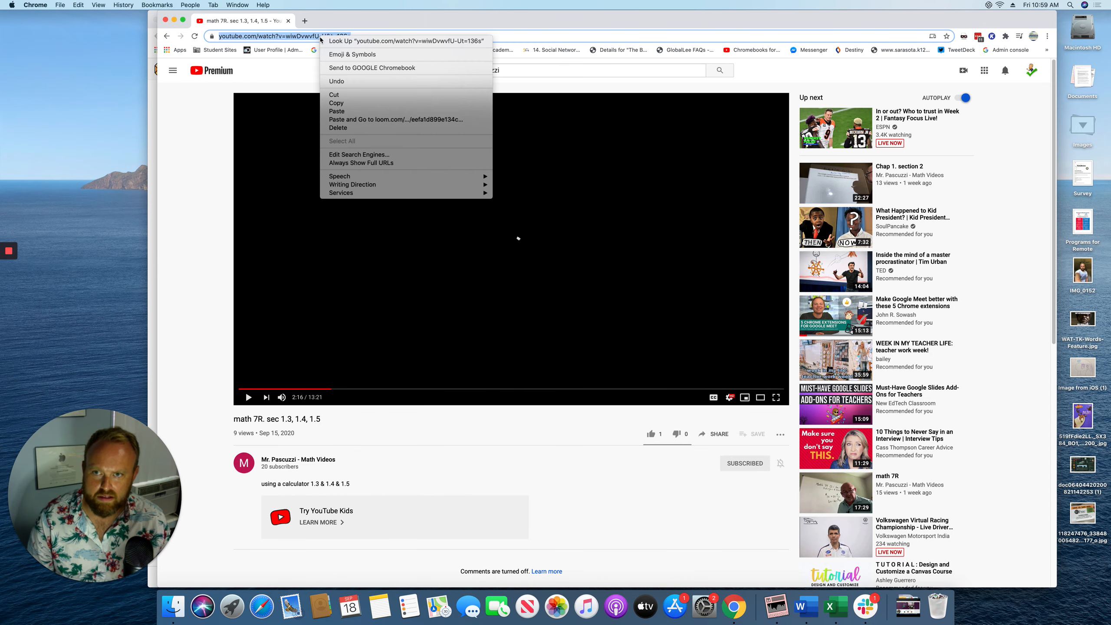
{"action": "left_click", "coordinate": [337, 102]}
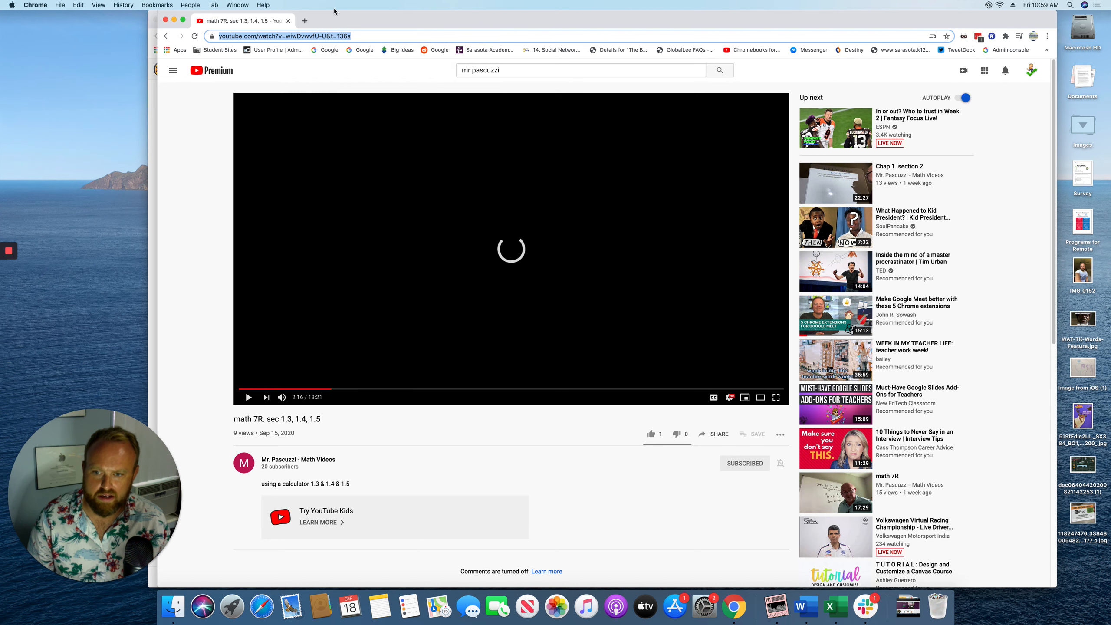
{"action": "left_click_drag", "start_coordinate": [334, 10], "coordinate": [685, 28]}
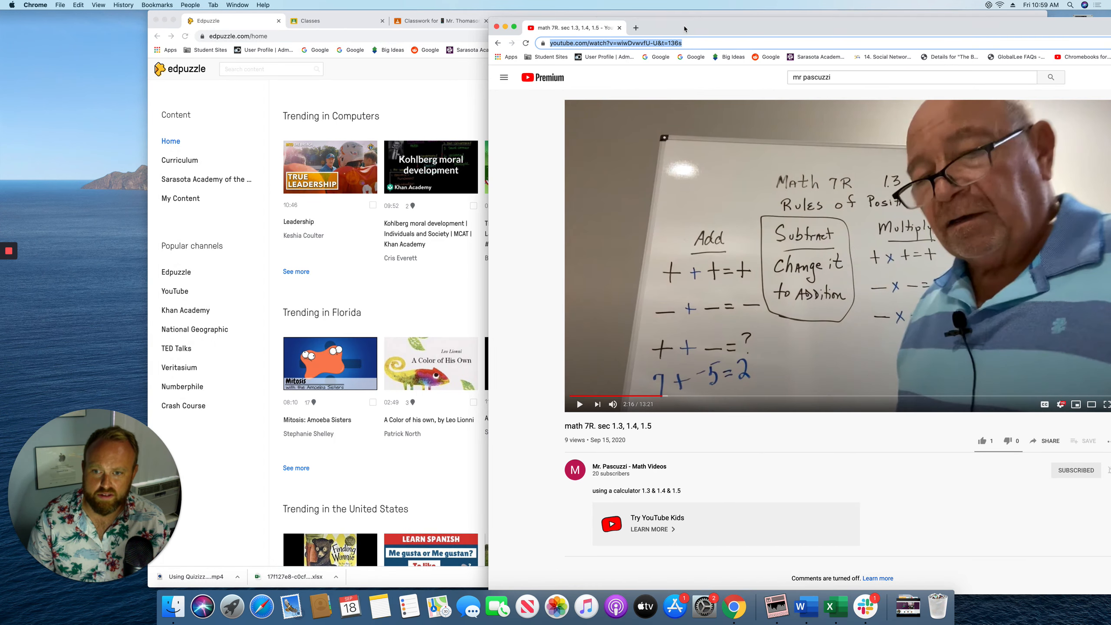
{"action": "left_click", "coordinate": [348, 281]}
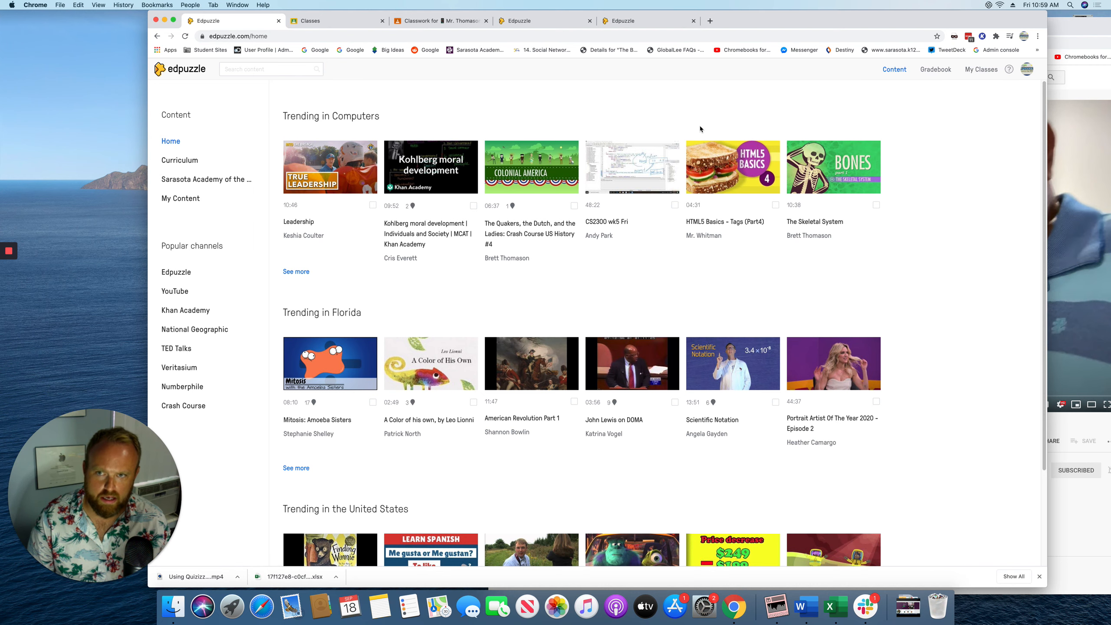
Paste the copied YouTube address into Edpuzzle's Search content box and submit it
{"action": "scroll", "coordinate": [653, 131], "scroll_direction": "down", "scroll_amount": 3}
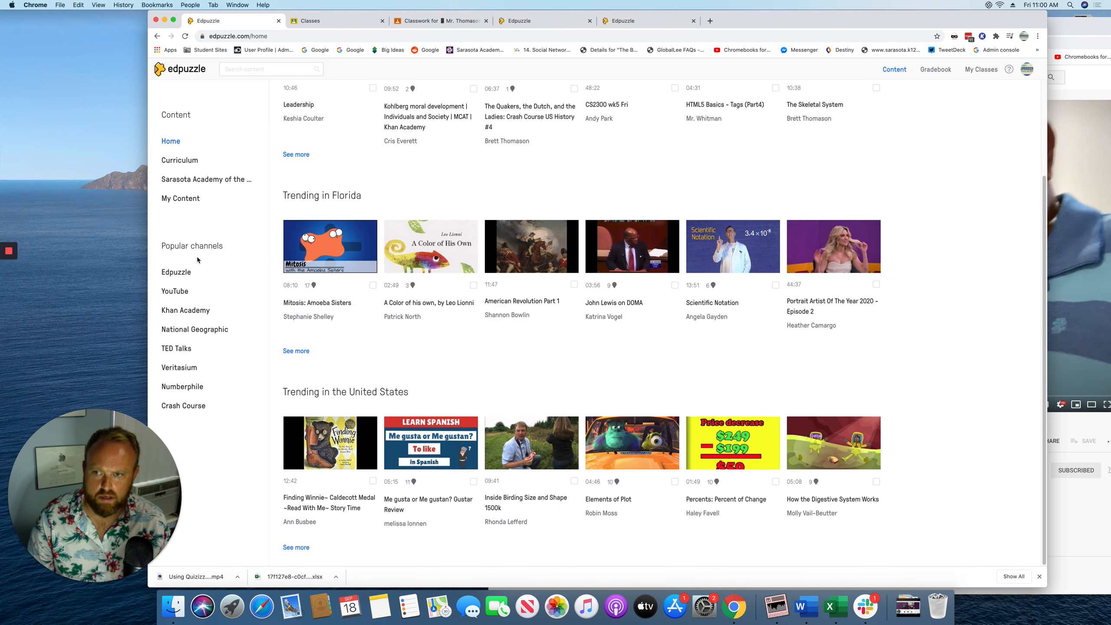
{"action": "scroll", "coordinate": [449, 199], "scroll_direction": "up", "scroll_amount": 3}
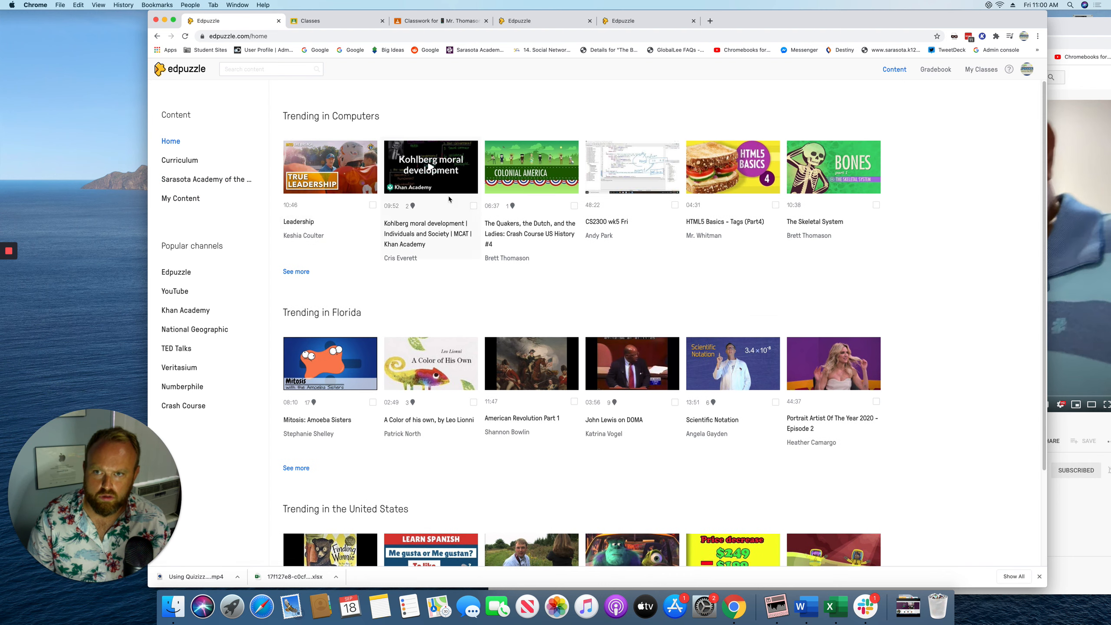
{"action": "left_click", "coordinate": [223, 70]}
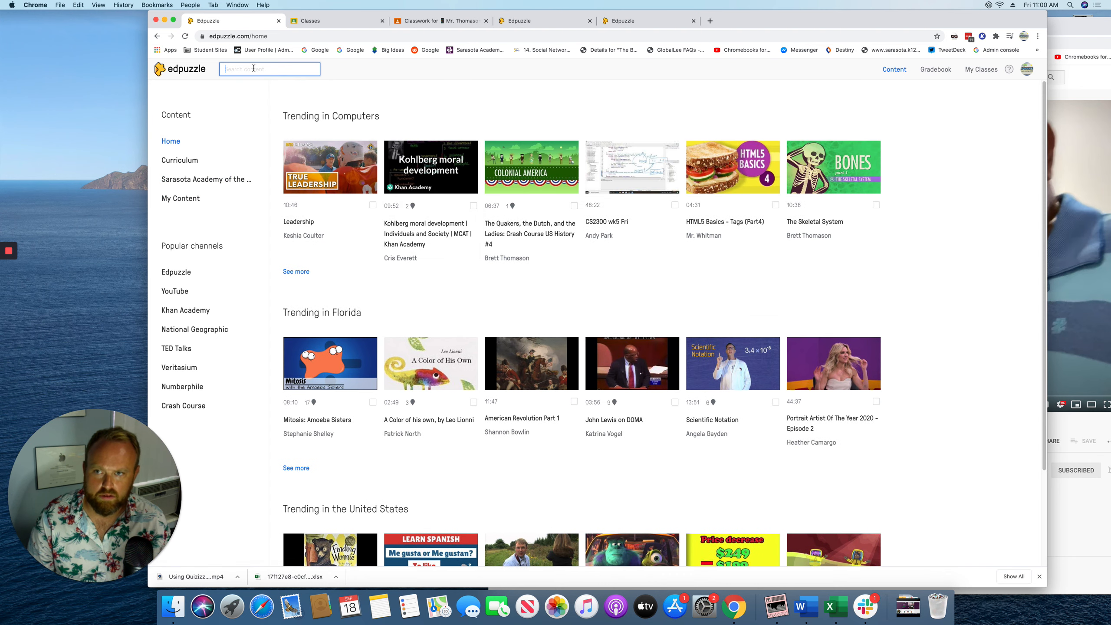
{"action": "key", "text": "super+v"}
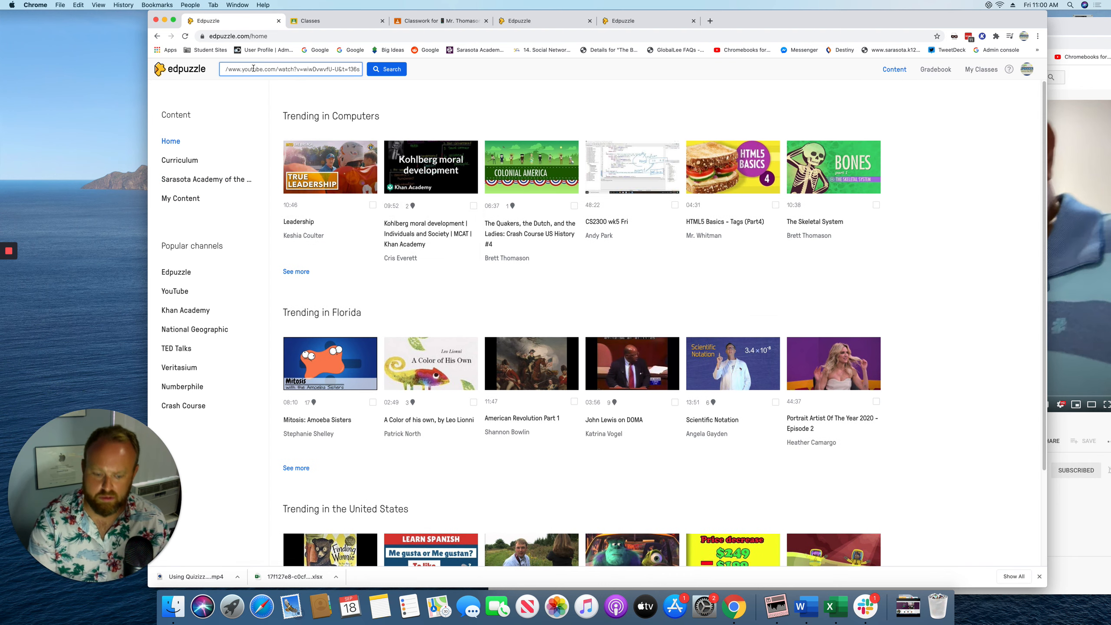
{"action": "key", "text": "Return"}
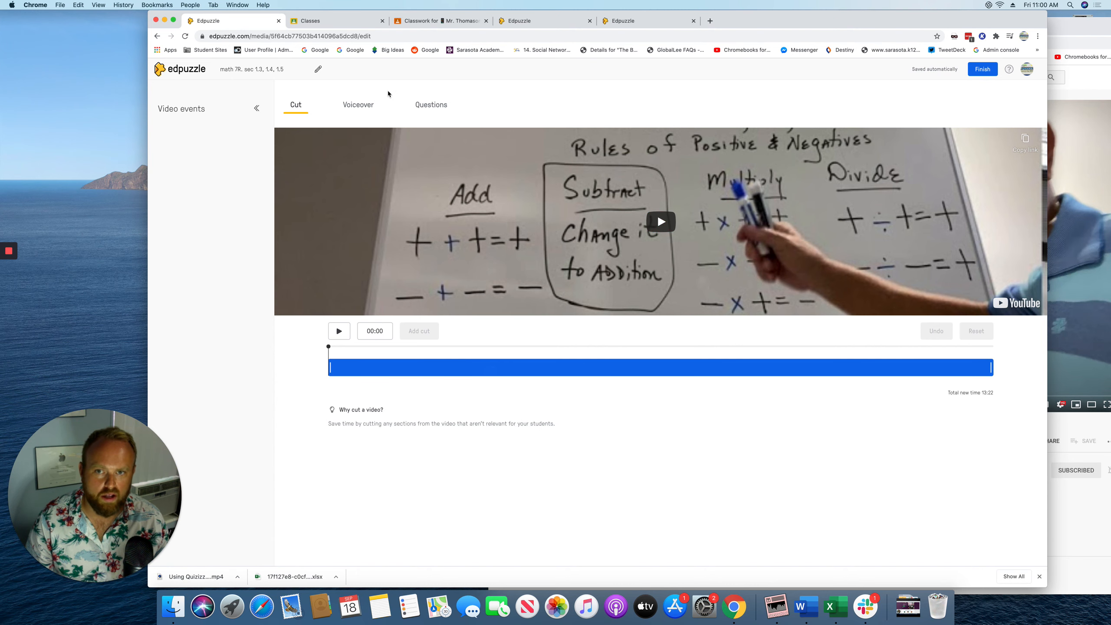
Add a 00:00 multiple-choice question on the addition button: 'It adds' correct, 'It subtracts' wrong
{"action": "left_click", "coordinate": [428, 105]}
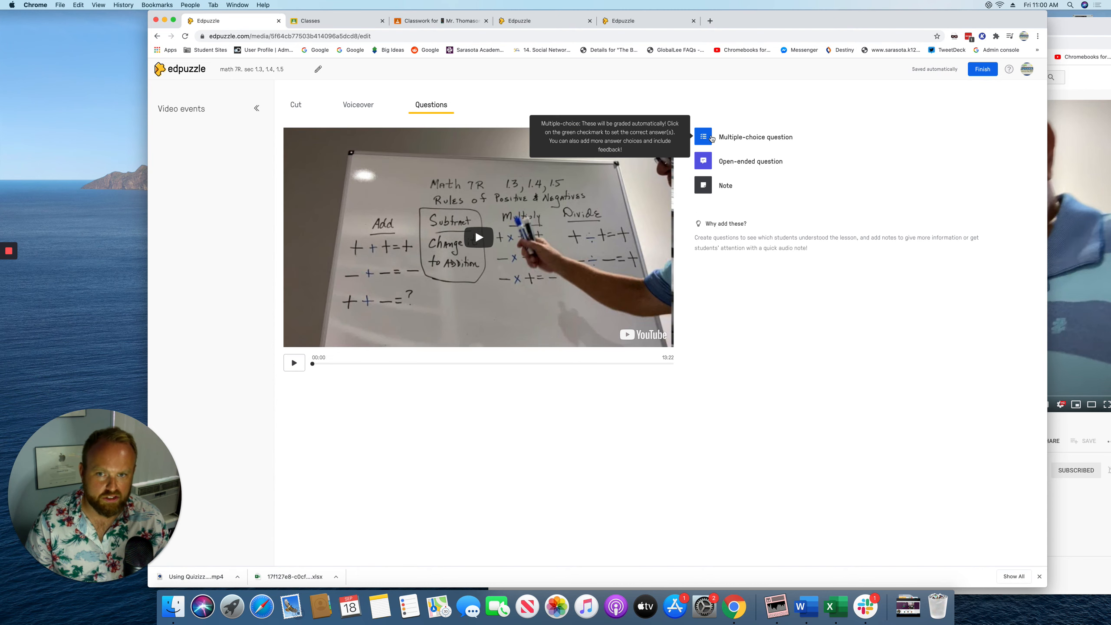
{"action": "left_click", "coordinate": [711, 138]}
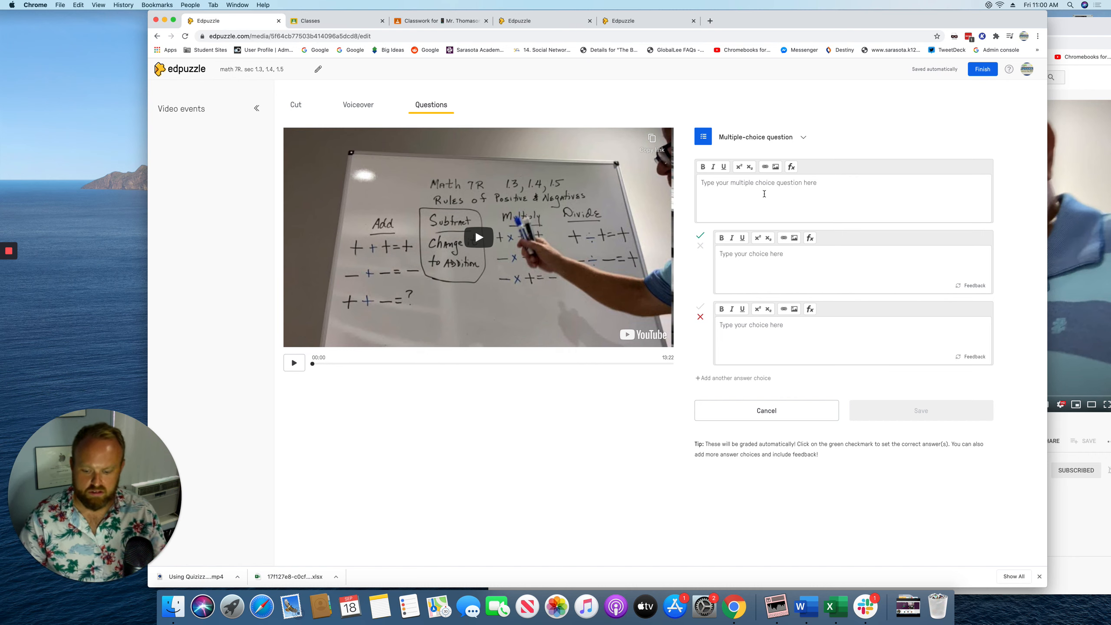
{"action": "type", "text": "Wha"}
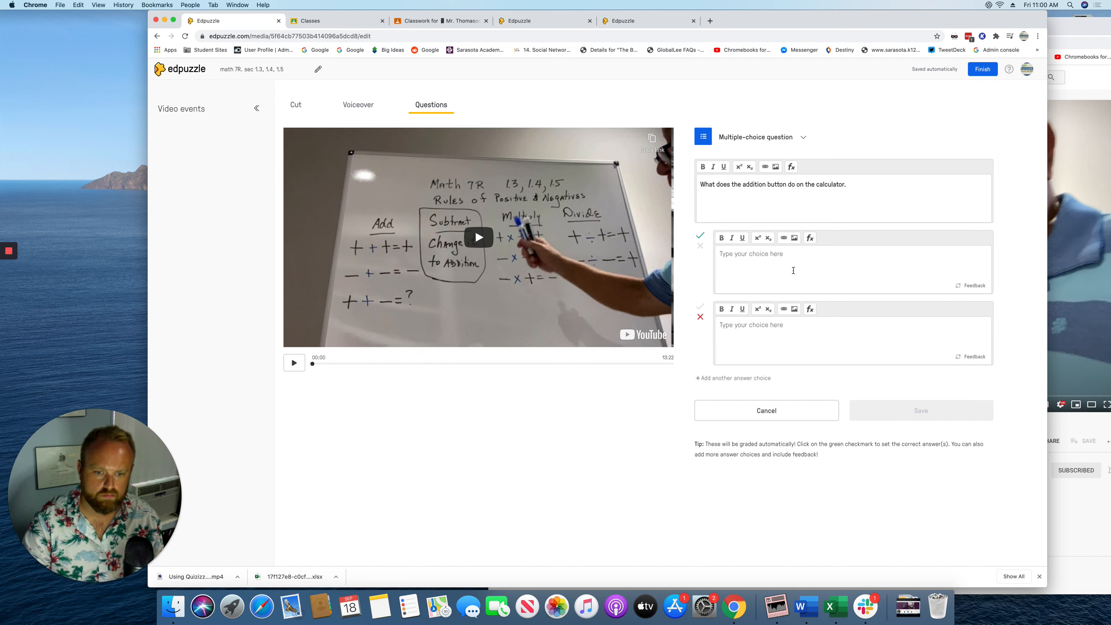
{"action": "type", "text": "It adds"}
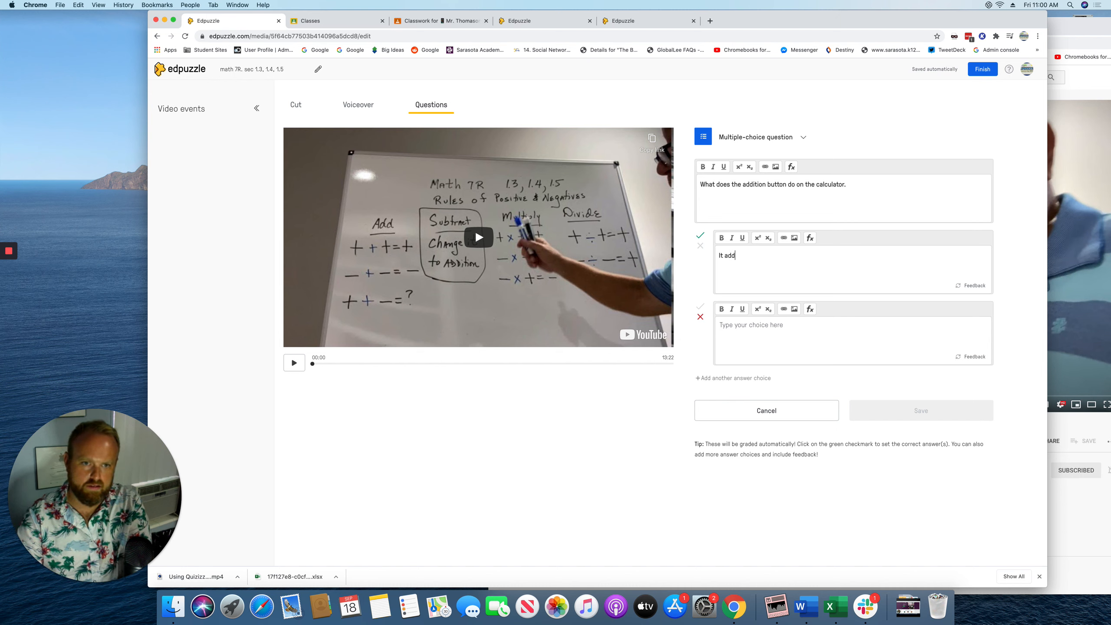
{"action": "left_click", "coordinate": [824, 342]}
{"action": "type", "text": "It subtracts"}
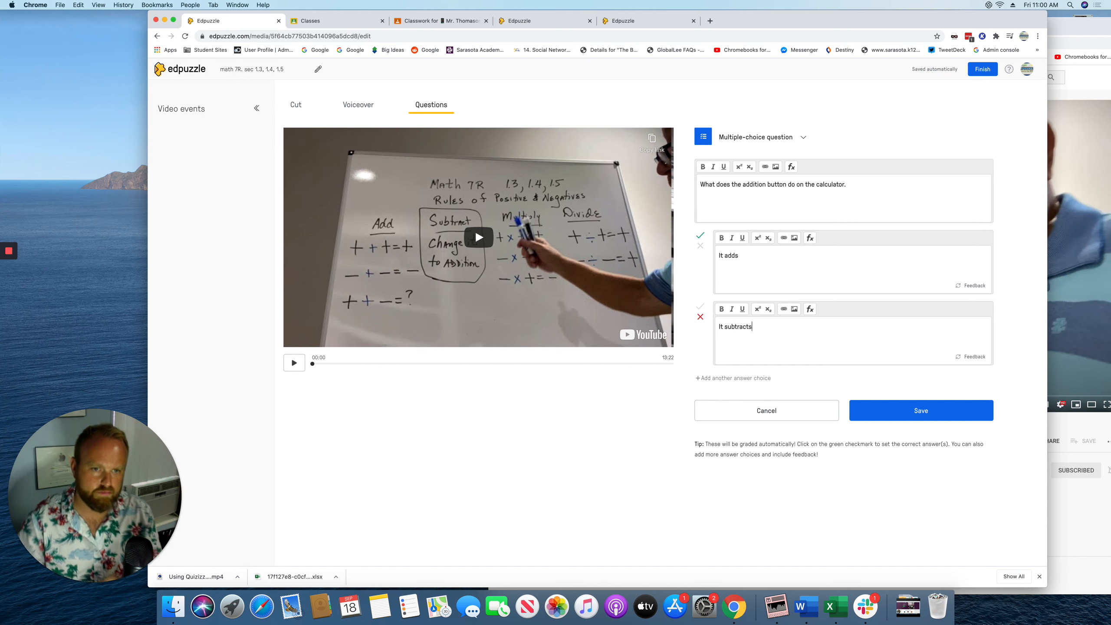
{"action": "left_click", "coordinate": [908, 411]}
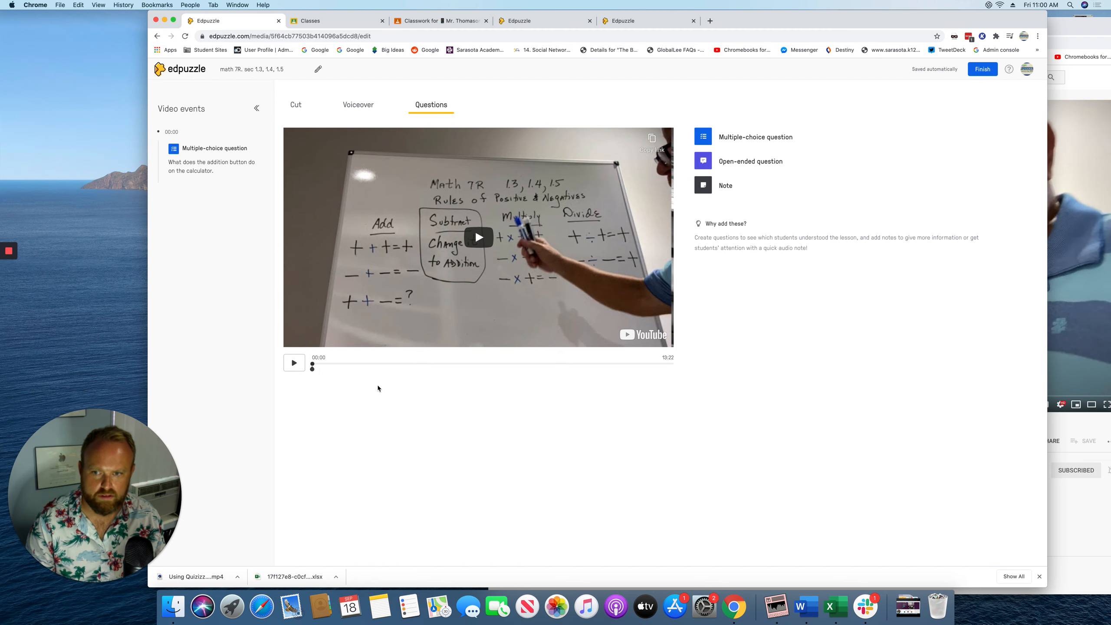
Assign the math 7R video to the fake test class with captions on and post it to Google Classroom
{"action": "left_click", "coordinate": [983, 70]}
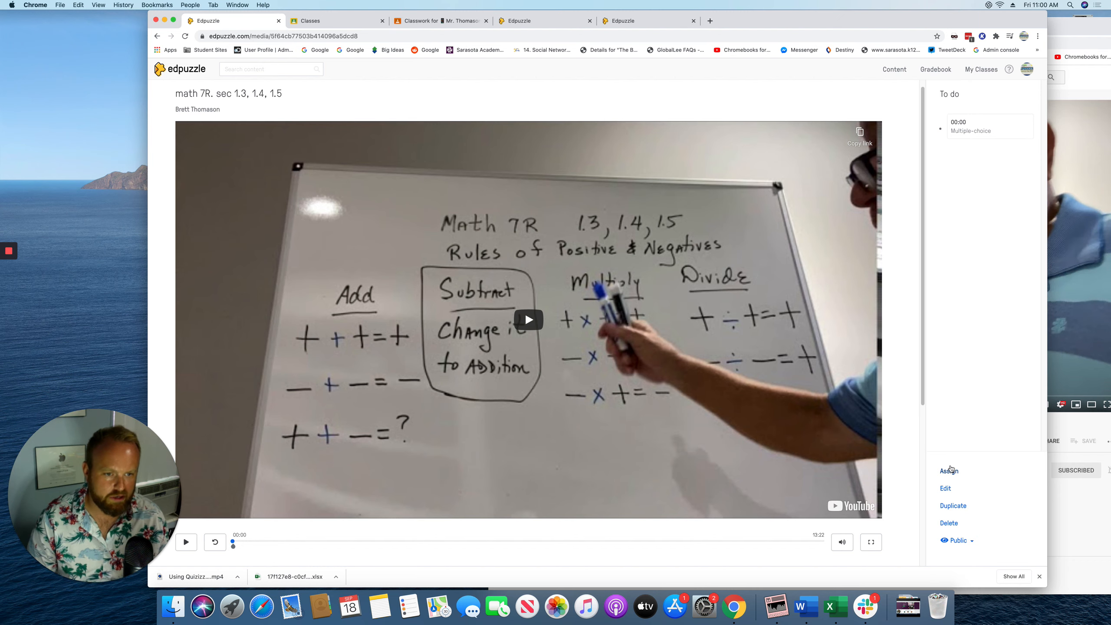
{"action": "left_click", "coordinate": [949, 470]}
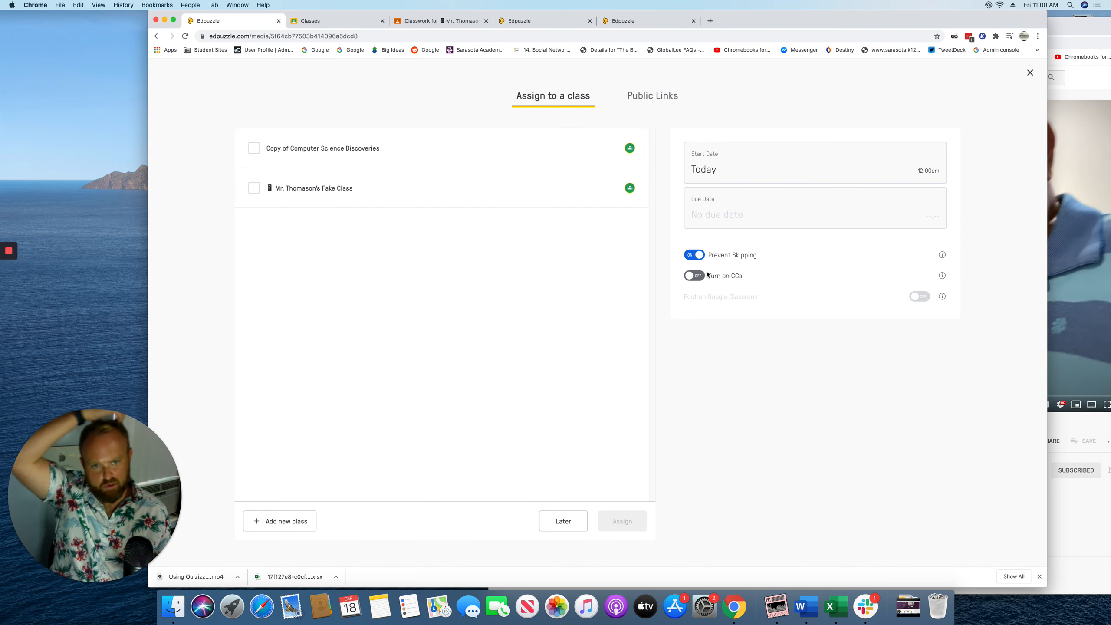
{"action": "left_click", "coordinate": [696, 277]}
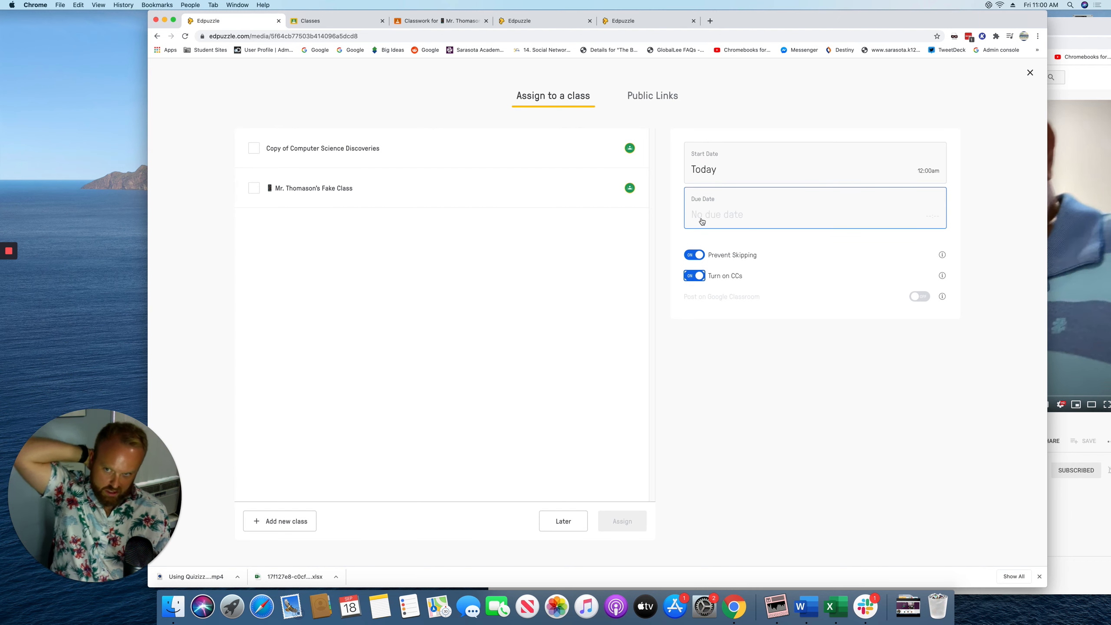
{"action": "left_click", "coordinate": [255, 189]}
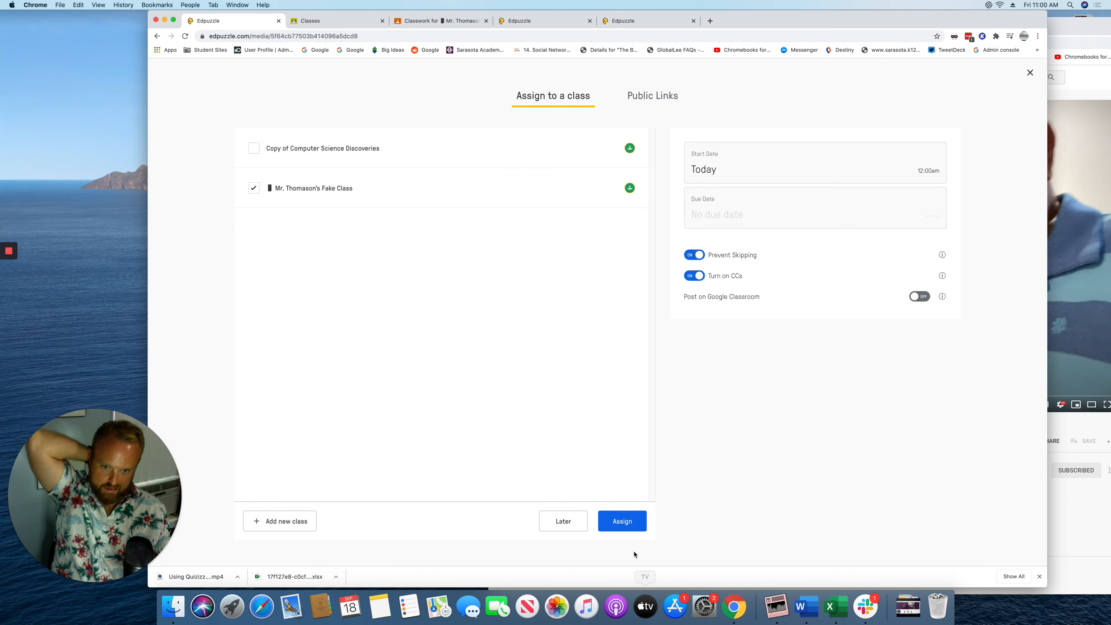
{"action": "left_click", "coordinate": [621, 519]}
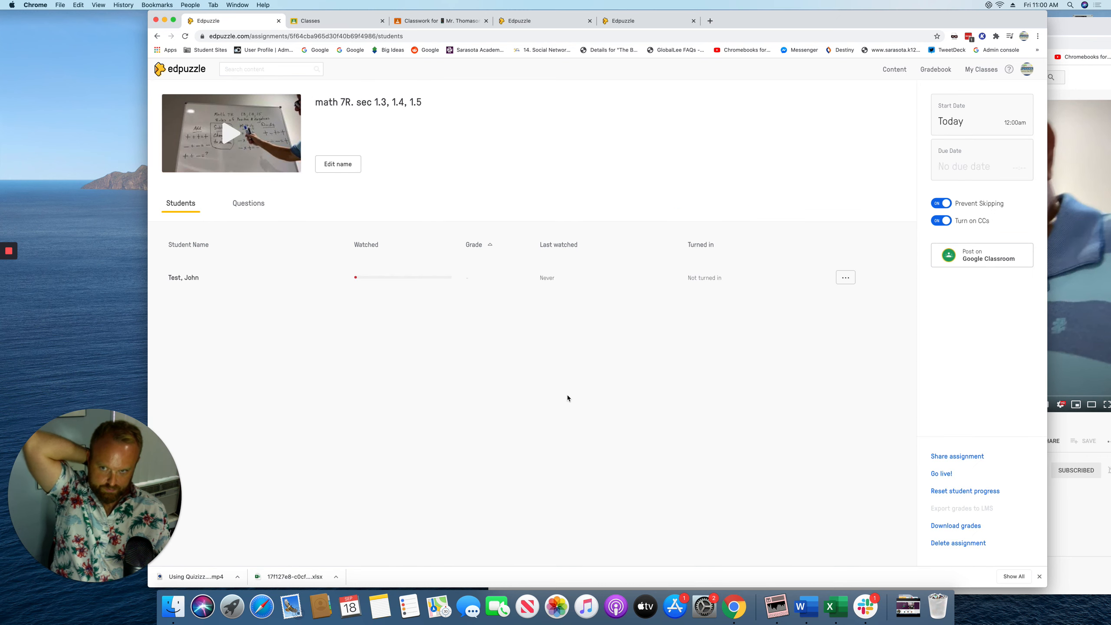
{"action": "left_click", "coordinate": [972, 261]}
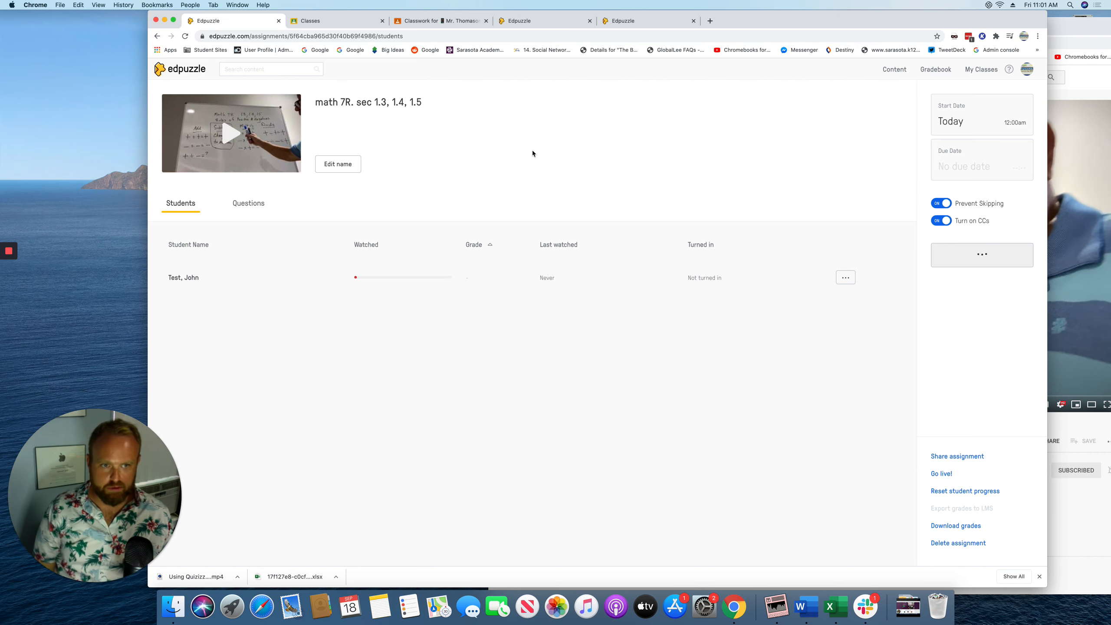
{"action": "left_click", "coordinate": [473, 21]}
Reload Classwork and open the 'Edpuzzle | math 7R' post's Edpuzzle attachment
{"action": "key", "text": "super+r"}
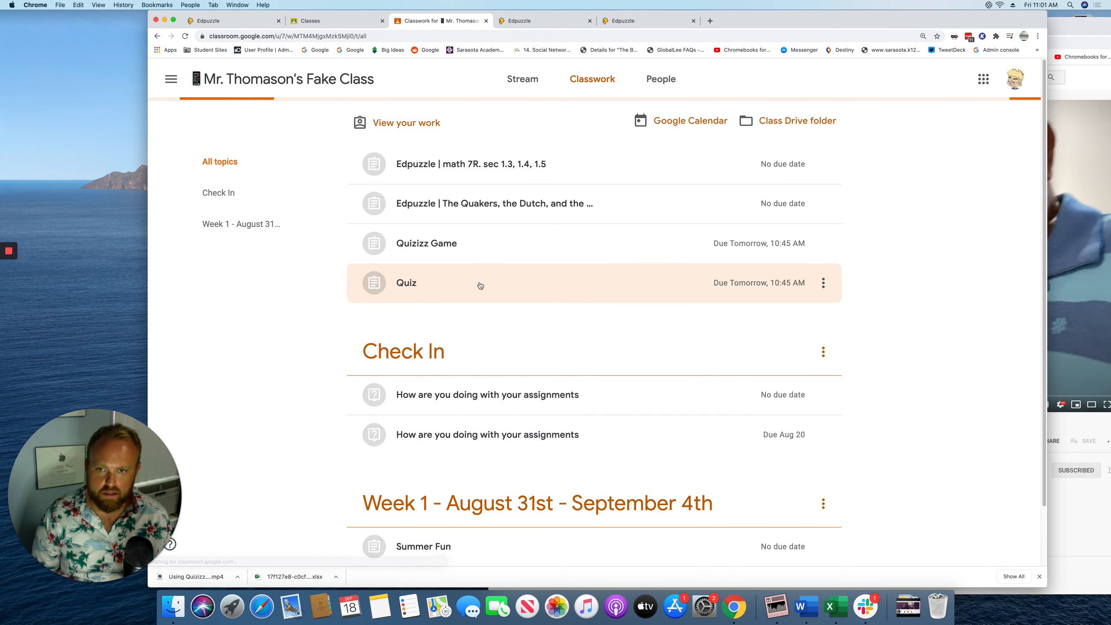
{"action": "left_click", "coordinate": [477, 166]}
{"action": "left_click", "coordinate": [496, 257]}
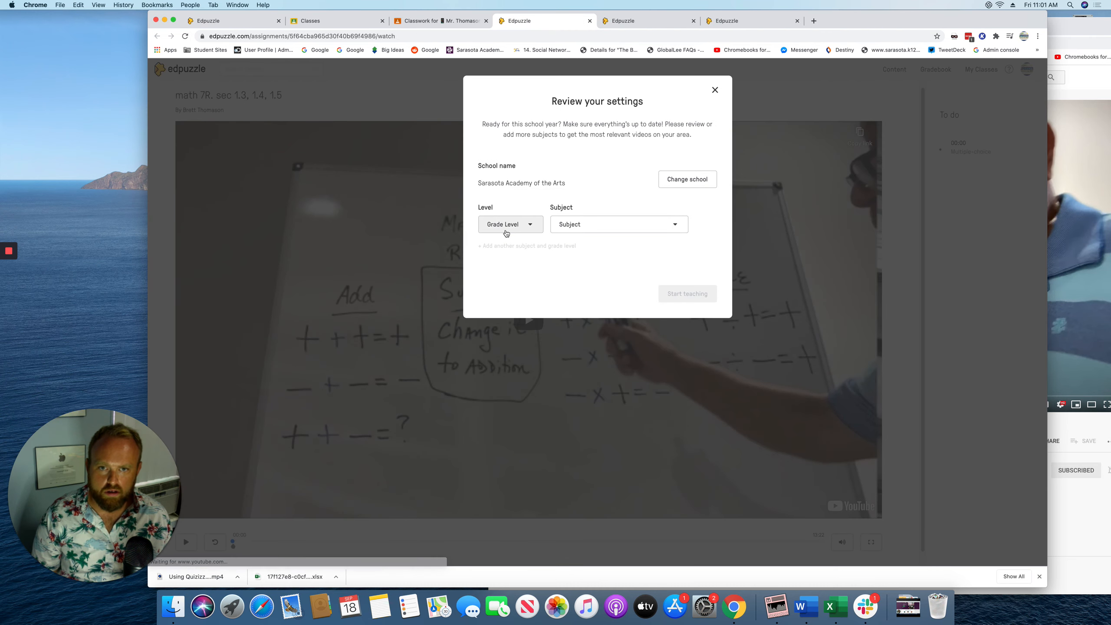
Watch the video as the student, answer 'It adds' for 100/100, then return to the student list tab
{"action": "left_click", "coordinate": [716, 90]}
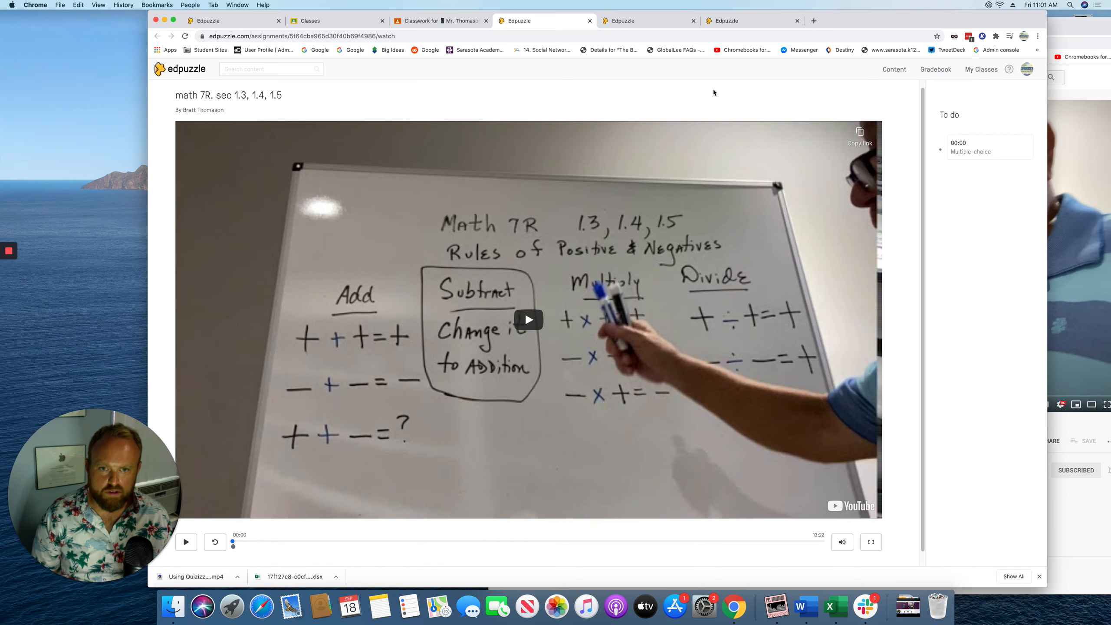
{"action": "left_click", "coordinate": [527, 318]}
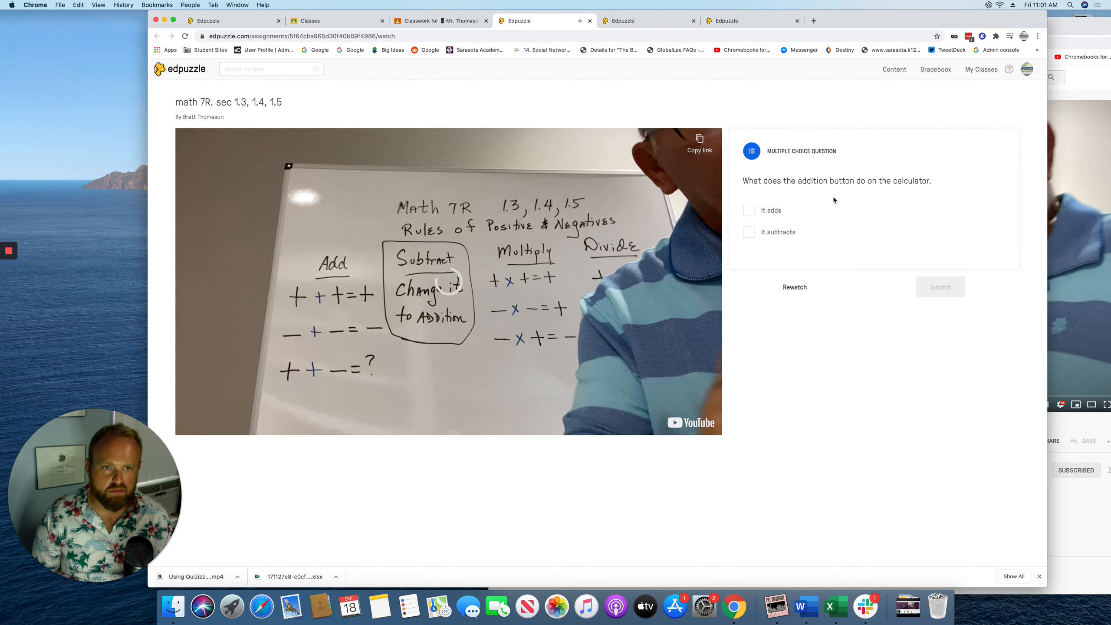
{"action": "left_click", "coordinate": [749, 211]}
{"action": "left_click", "coordinate": [936, 289]}
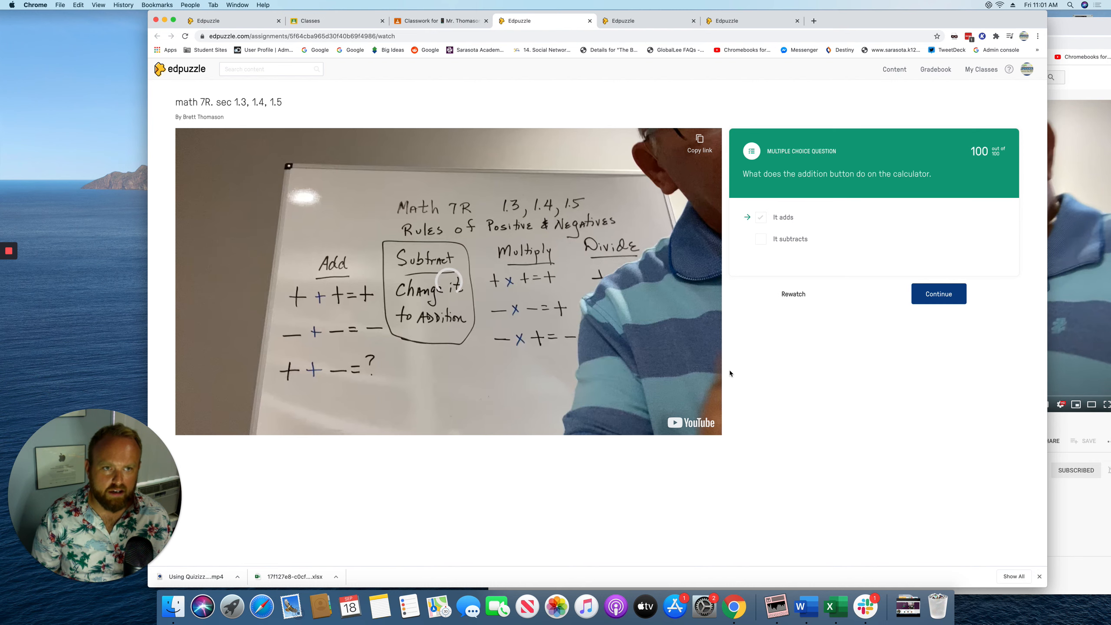
{"action": "left_click", "coordinate": [935, 296]}
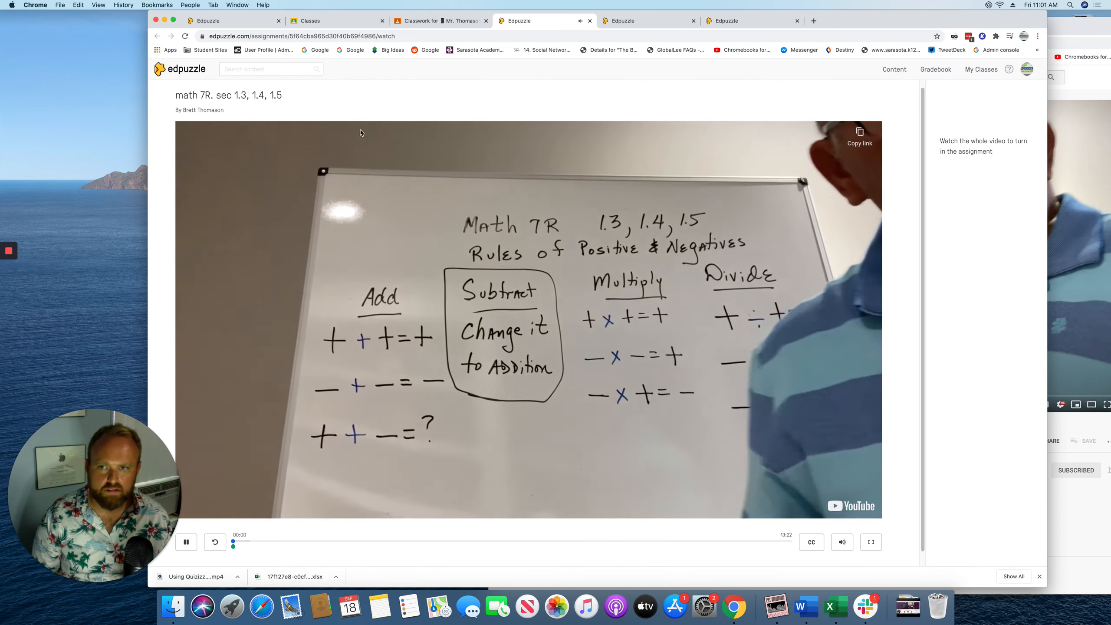
{"action": "left_click", "coordinate": [186, 542]}
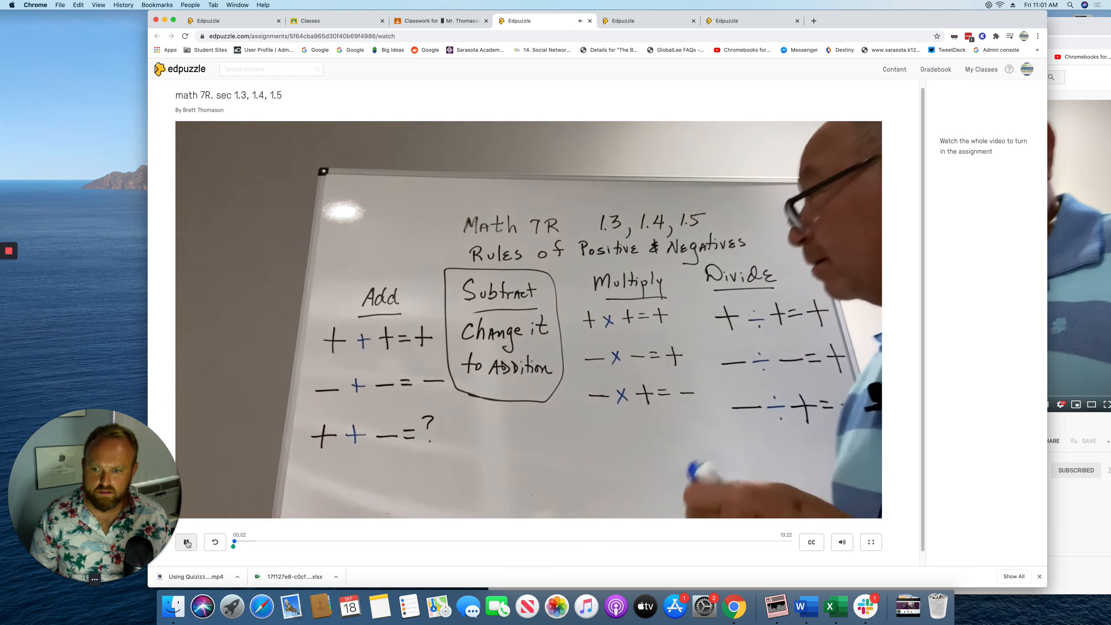
{"action": "left_click", "coordinate": [326, 21]}
{"action": "left_click", "coordinate": [247, 26]}
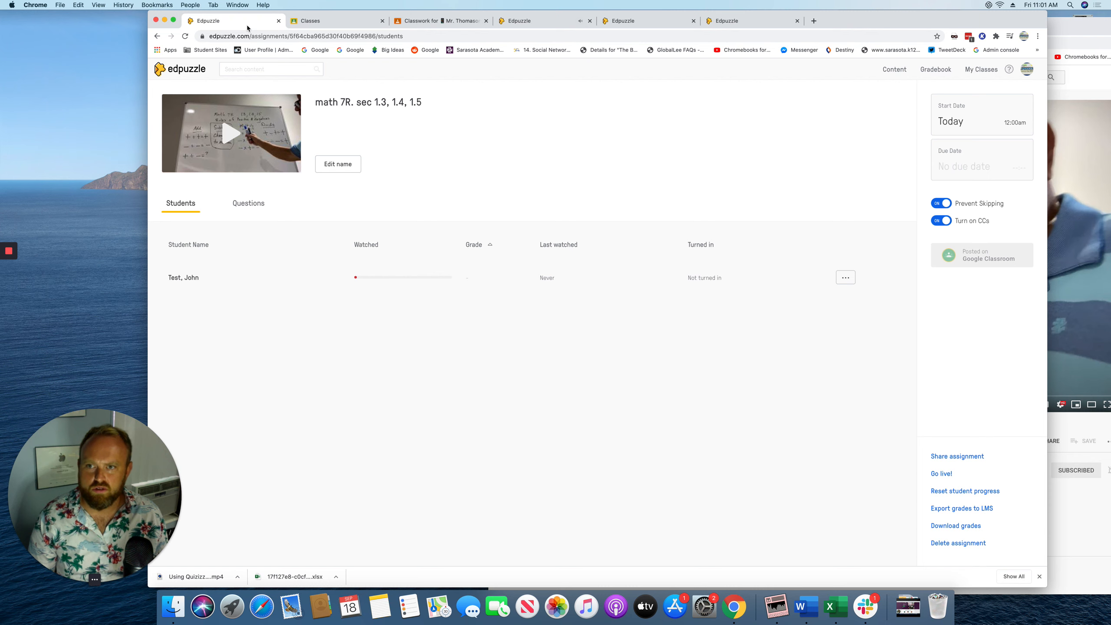
From the Edpuzzle home page, open My Content and the math 7R video's page
{"action": "left_click", "coordinate": [178, 68]}
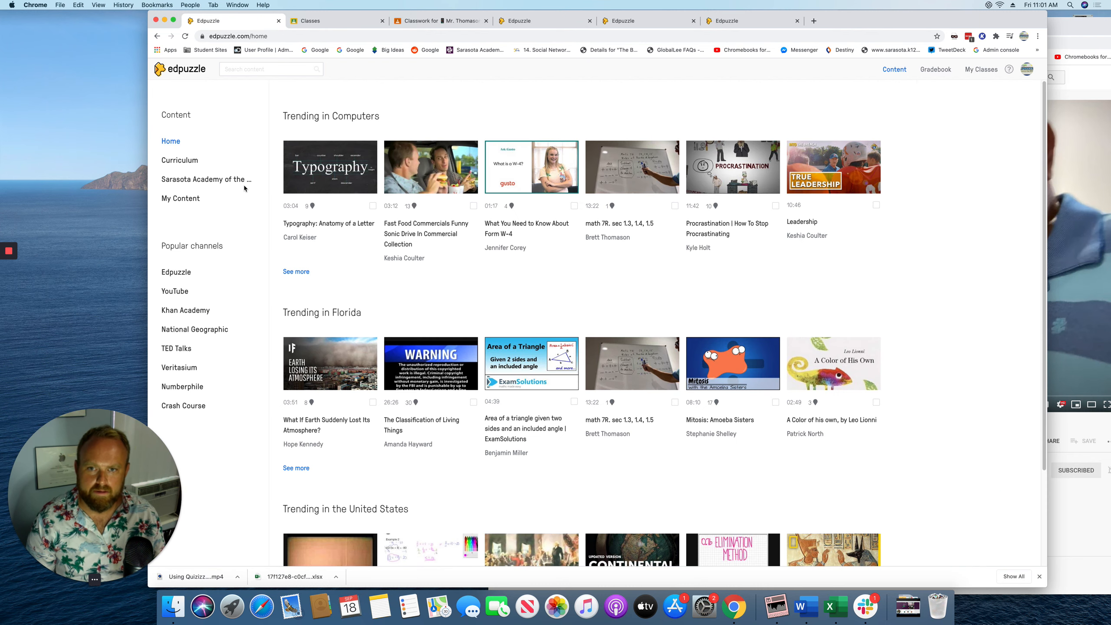
{"action": "left_click", "coordinate": [191, 200]}
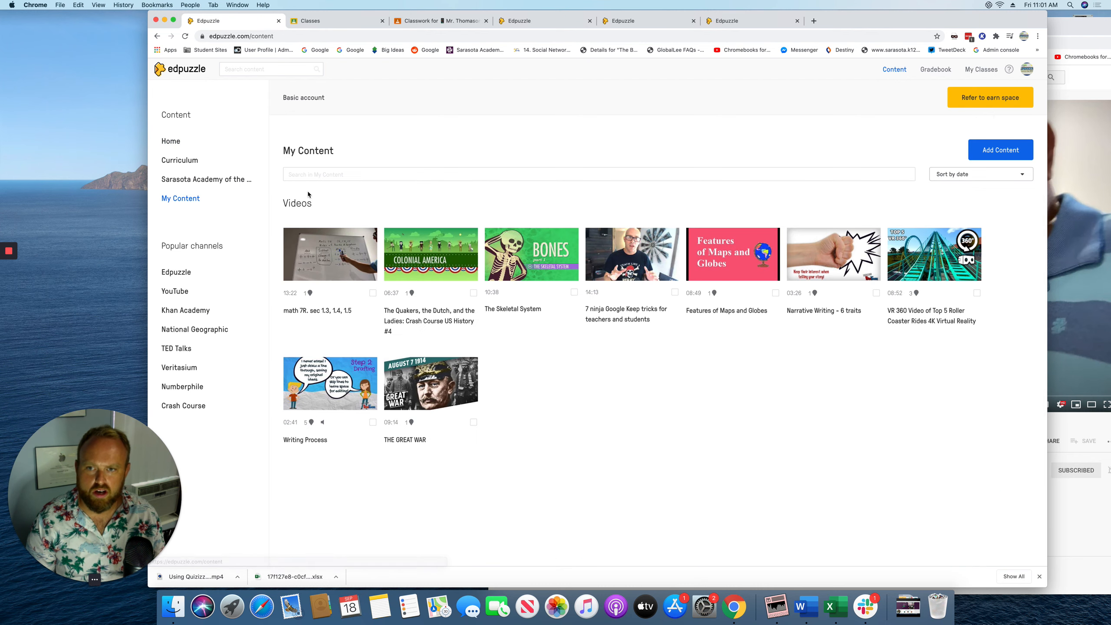
{"action": "left_click", "coordinate": [315, 281]}
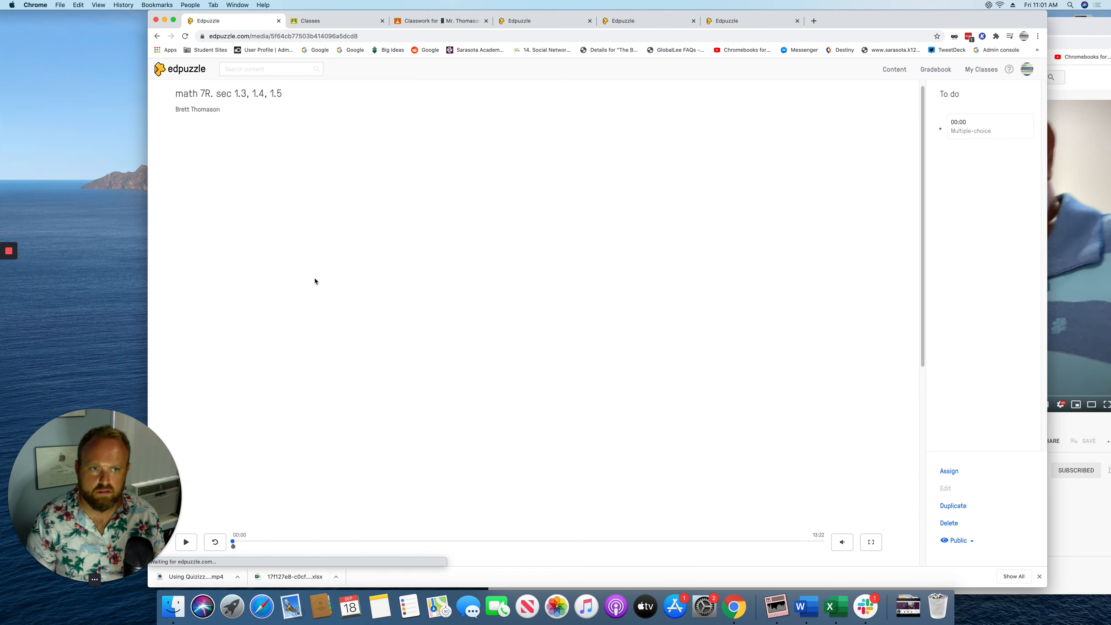
{"action": "scroll", "coordinate": [318, 280], "scroll_direction": "down", "scroll_amount": 5}
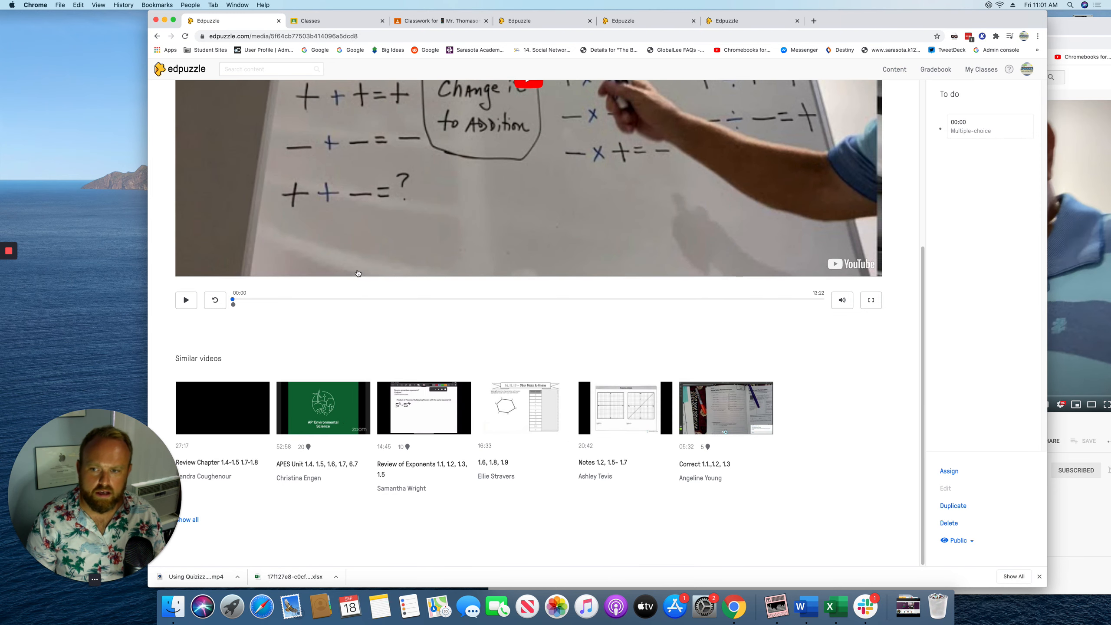
{"action": "scroll", "coordinate": [869, 424], "scroll_direction": "up", "scroll_amount": 5}
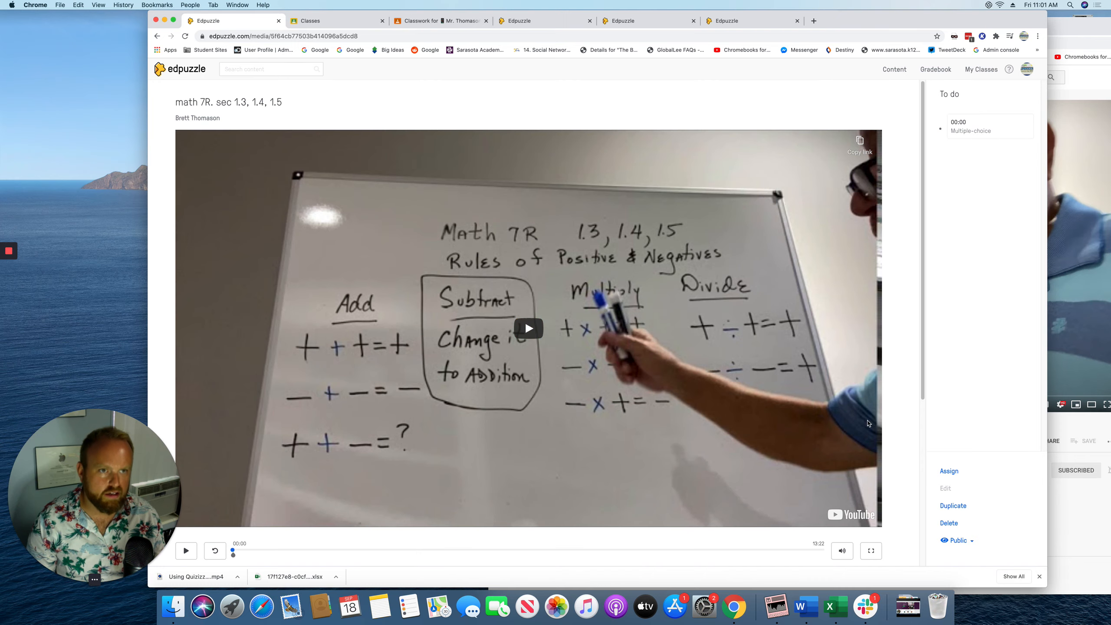
Check the class's Students and Due Assignments tabs under My Classes, then return to Content
{"action": "left_click", "coordinate": [981, 72]}
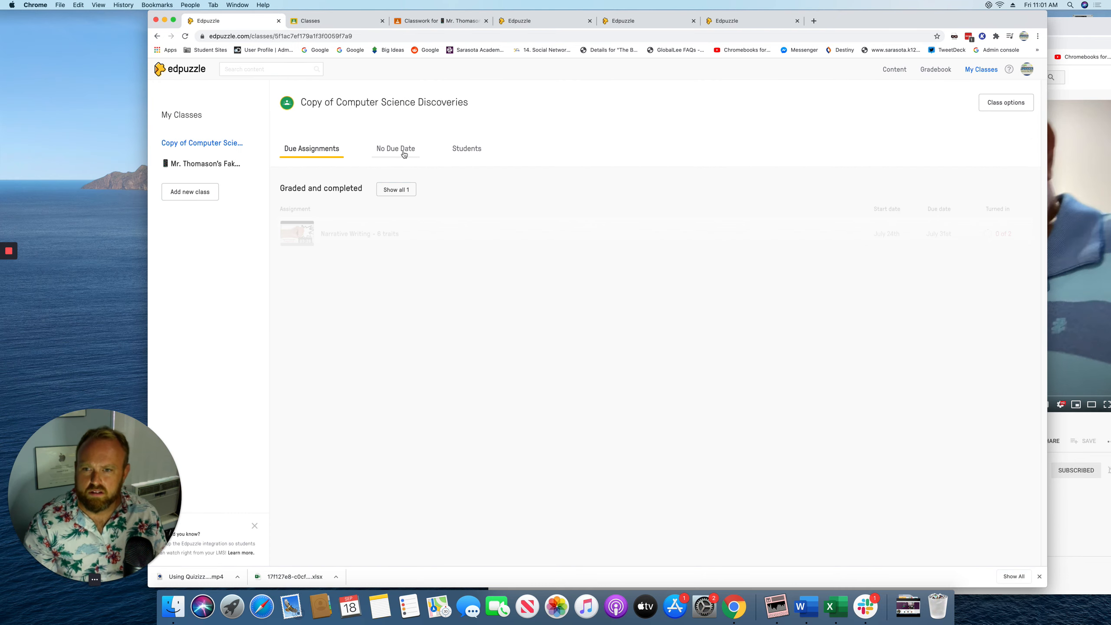
{"action": "left_click", "coordinate": [455, 151]}
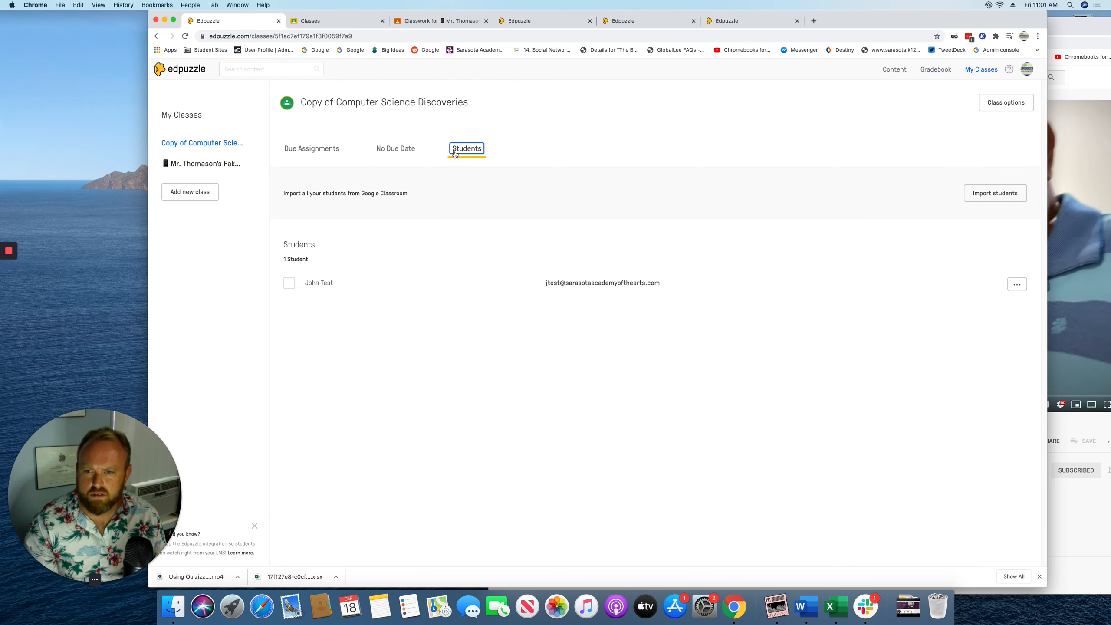
{"action": "left_click", "coordinate": [315, 284]}
{"action": "left_click", "coordinate": [314, 148]}
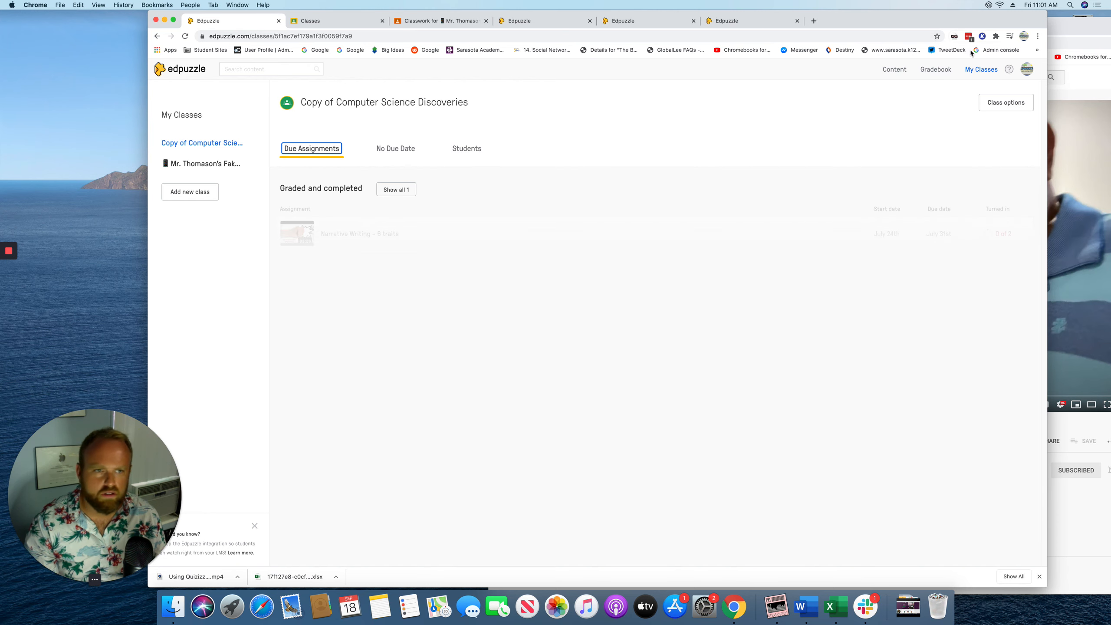
{"action": "left_click", "coordinate": [890, 69]}
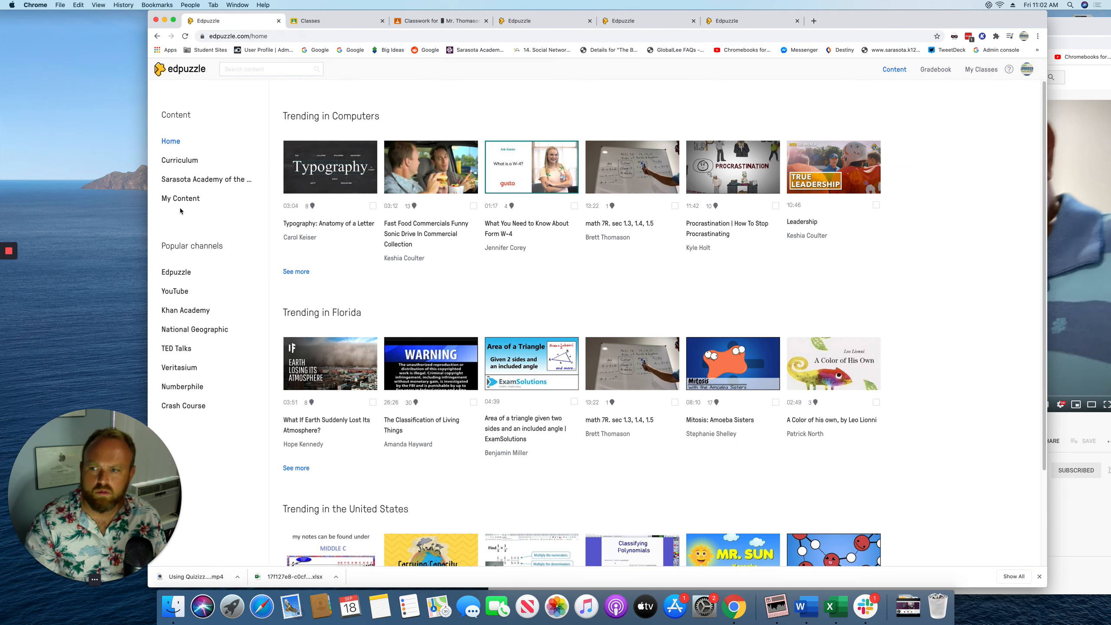
Return to the Edpuzzle home page and go to My Classes' Fake Class
{"action": "mouse_move", "coordinate": [9, 254]}
{"action": "left_click", "coordinate": [8, 287]}
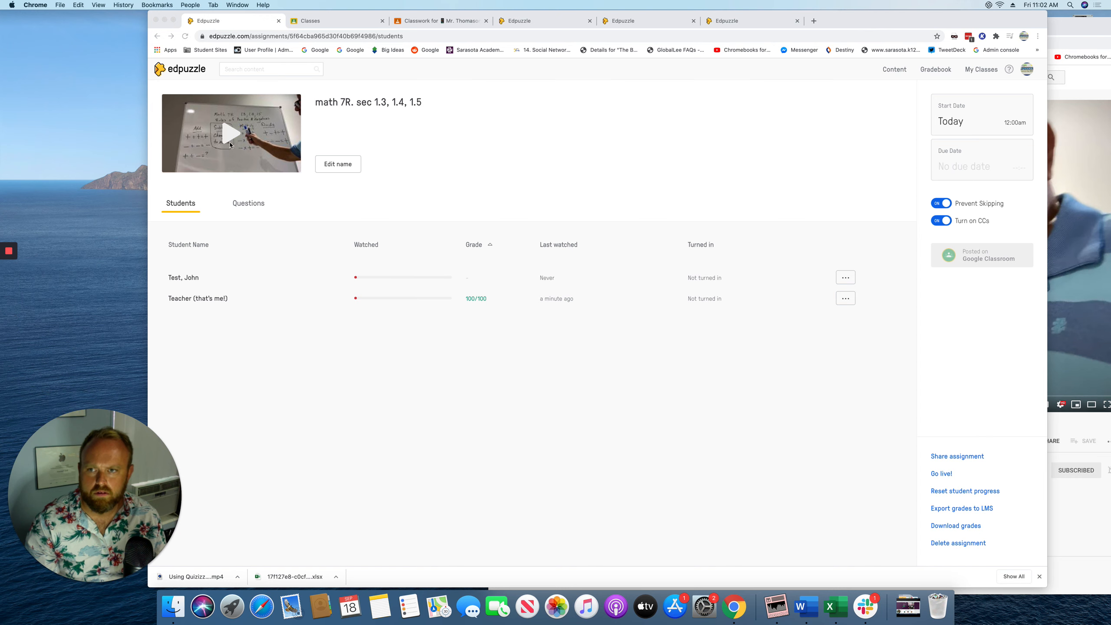
{"action": "left_click", "coordinate": [192, 72]}
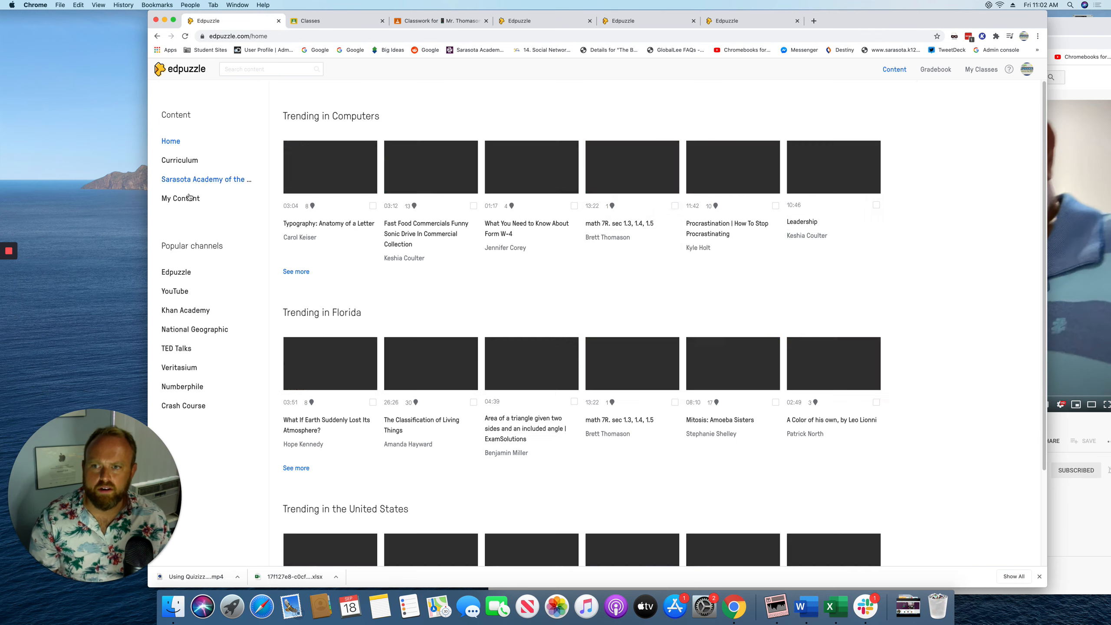
{"action": "left_click", "coordinate": [195, 200]}
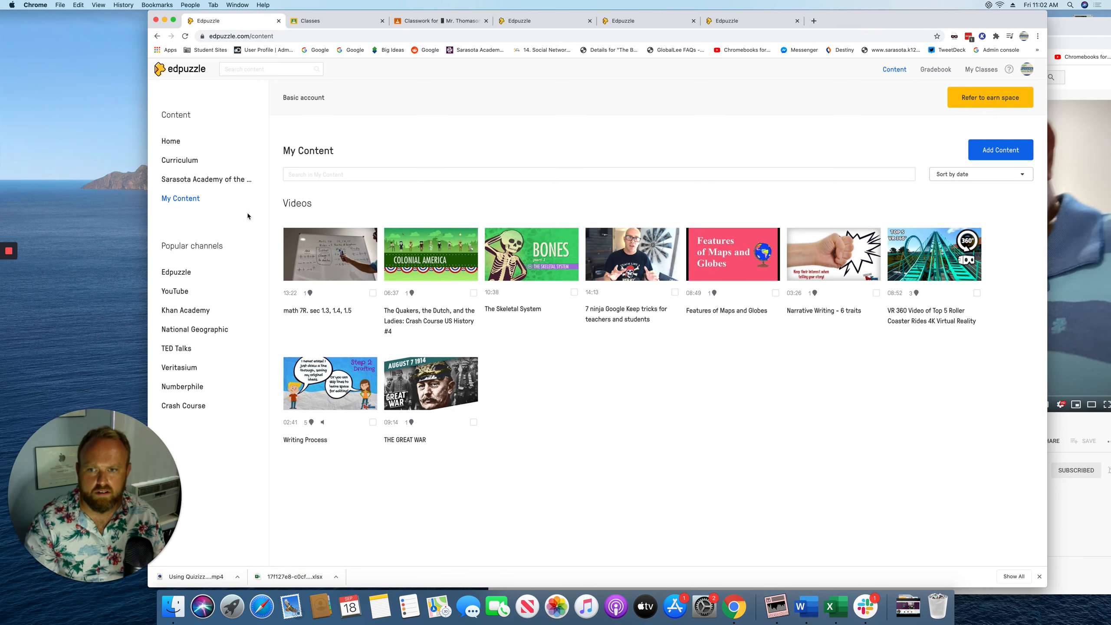
{"action": "left_click", "coordinate": [981, 70]}
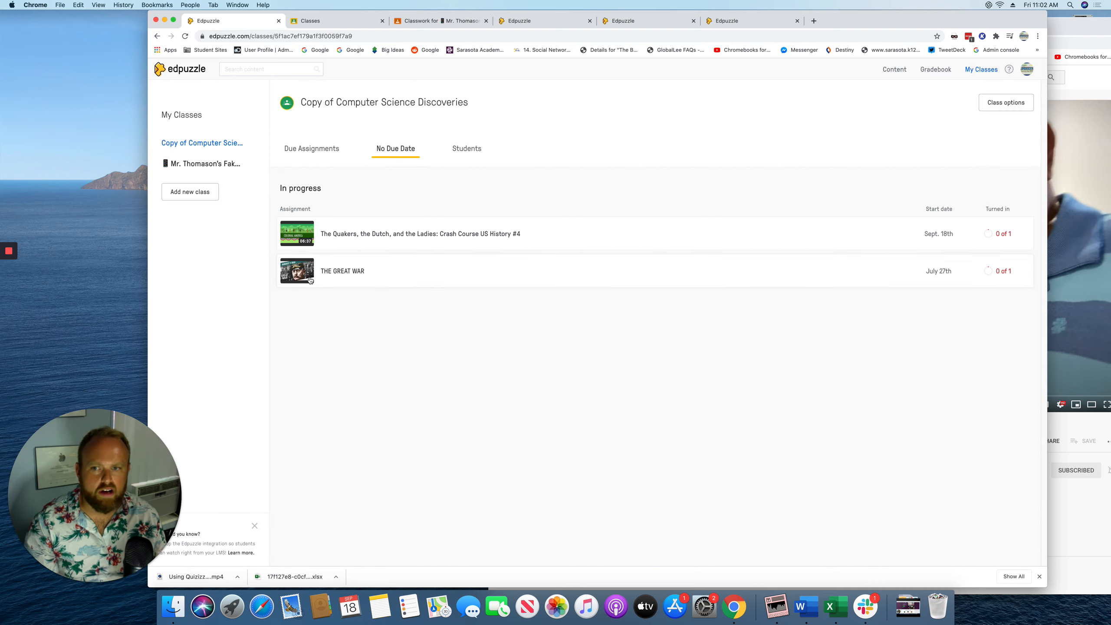
{"action": "left_click", "coordinate": [192, 163]}
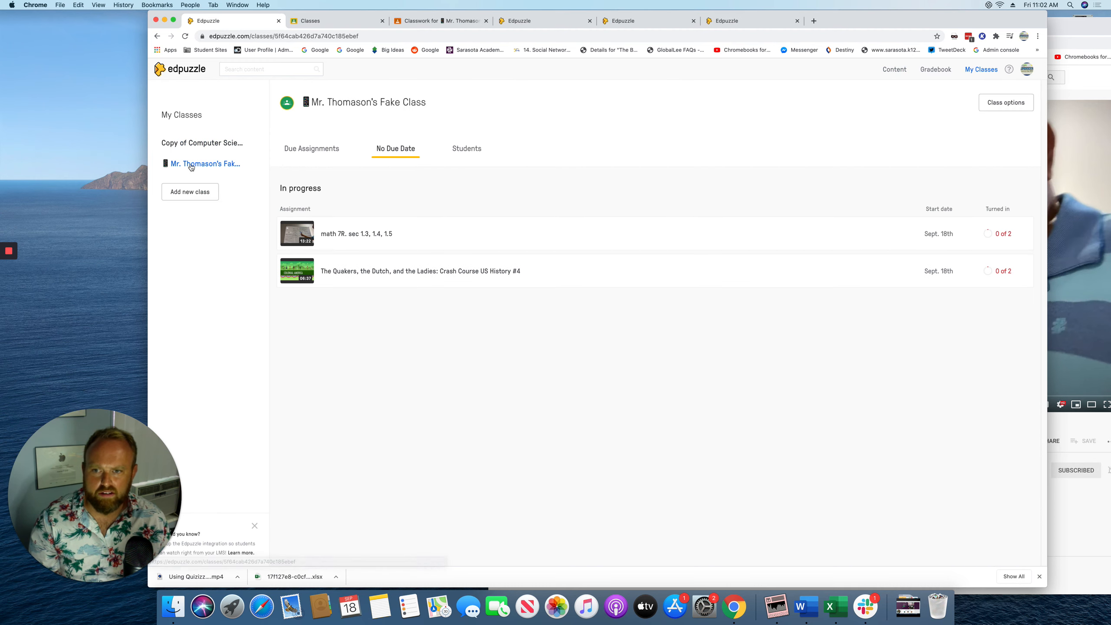
Open the math 7R assignment, review its Questions results, then go back to the Students grades
{"action": "left_click", "coordinate": [357, 233]}
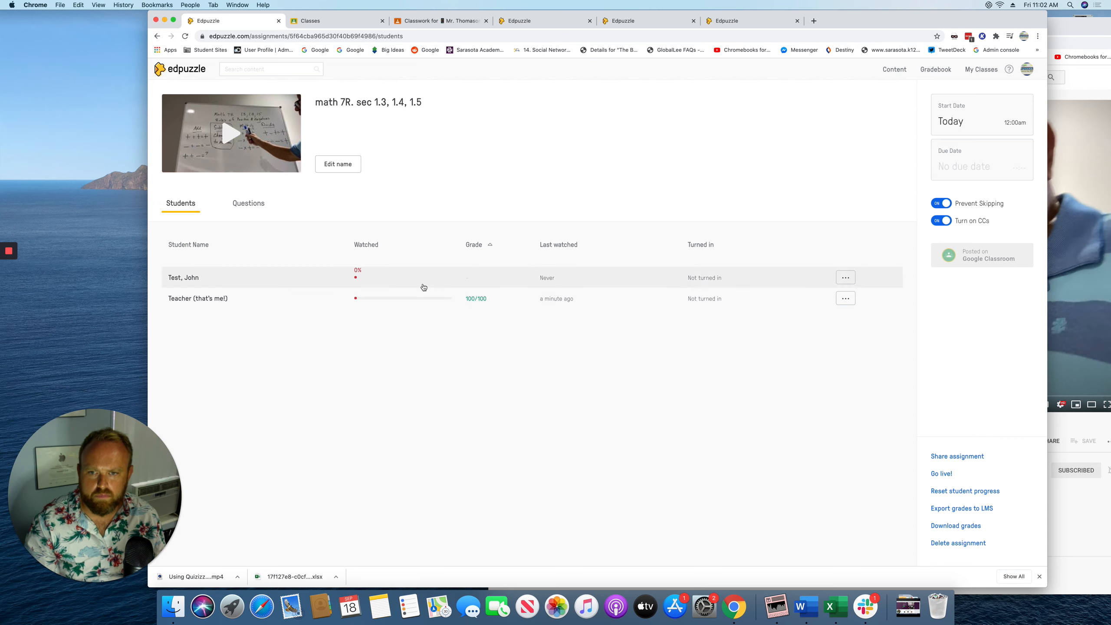
{"action": "left_click", "coordinate": [263, 213]}
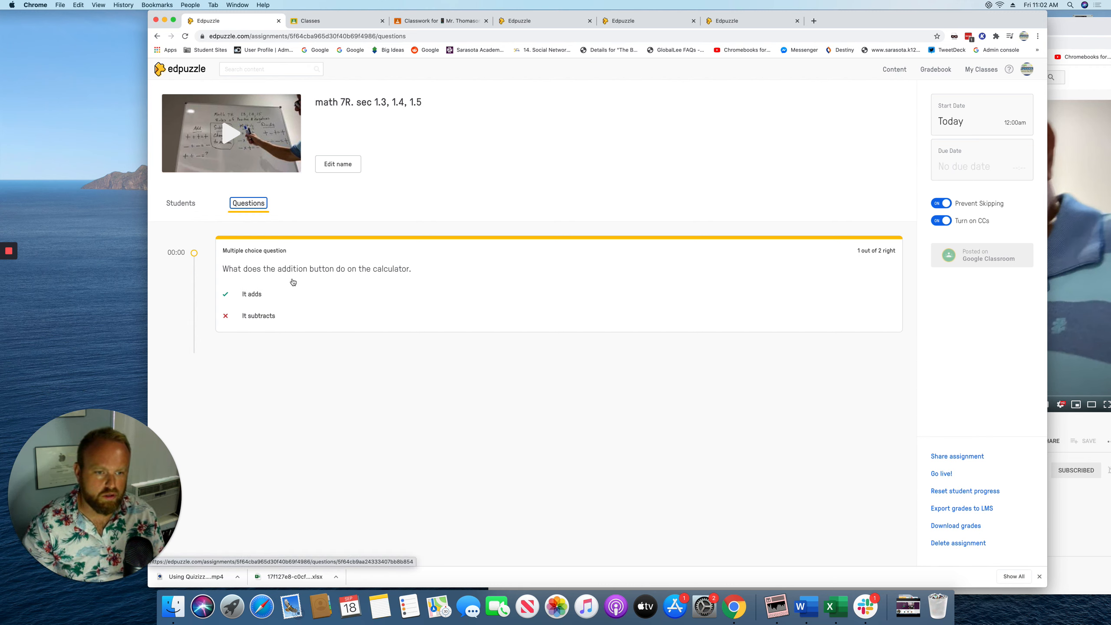
{"action": "left_click", "coordinate": [163, 206]}
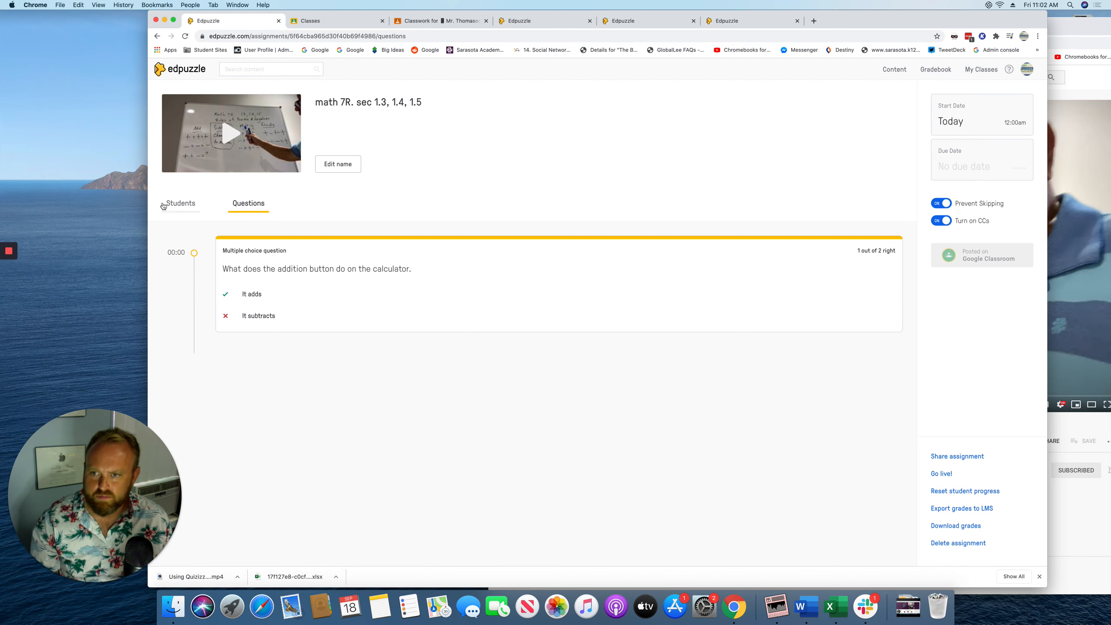
{"action": "left_click", "coordinate": [164, 205]}
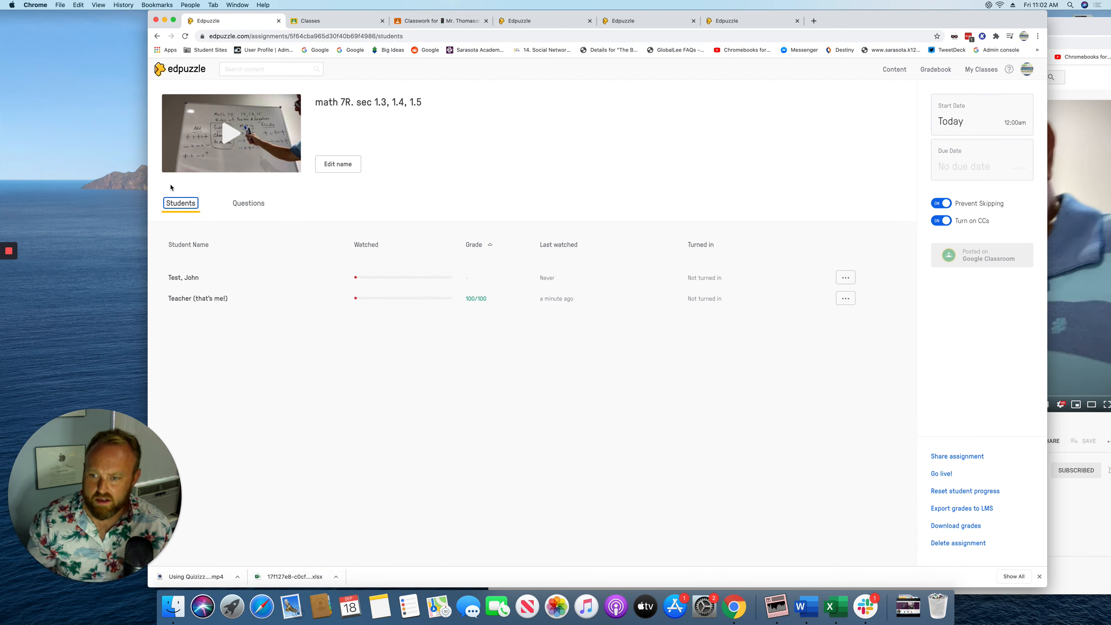